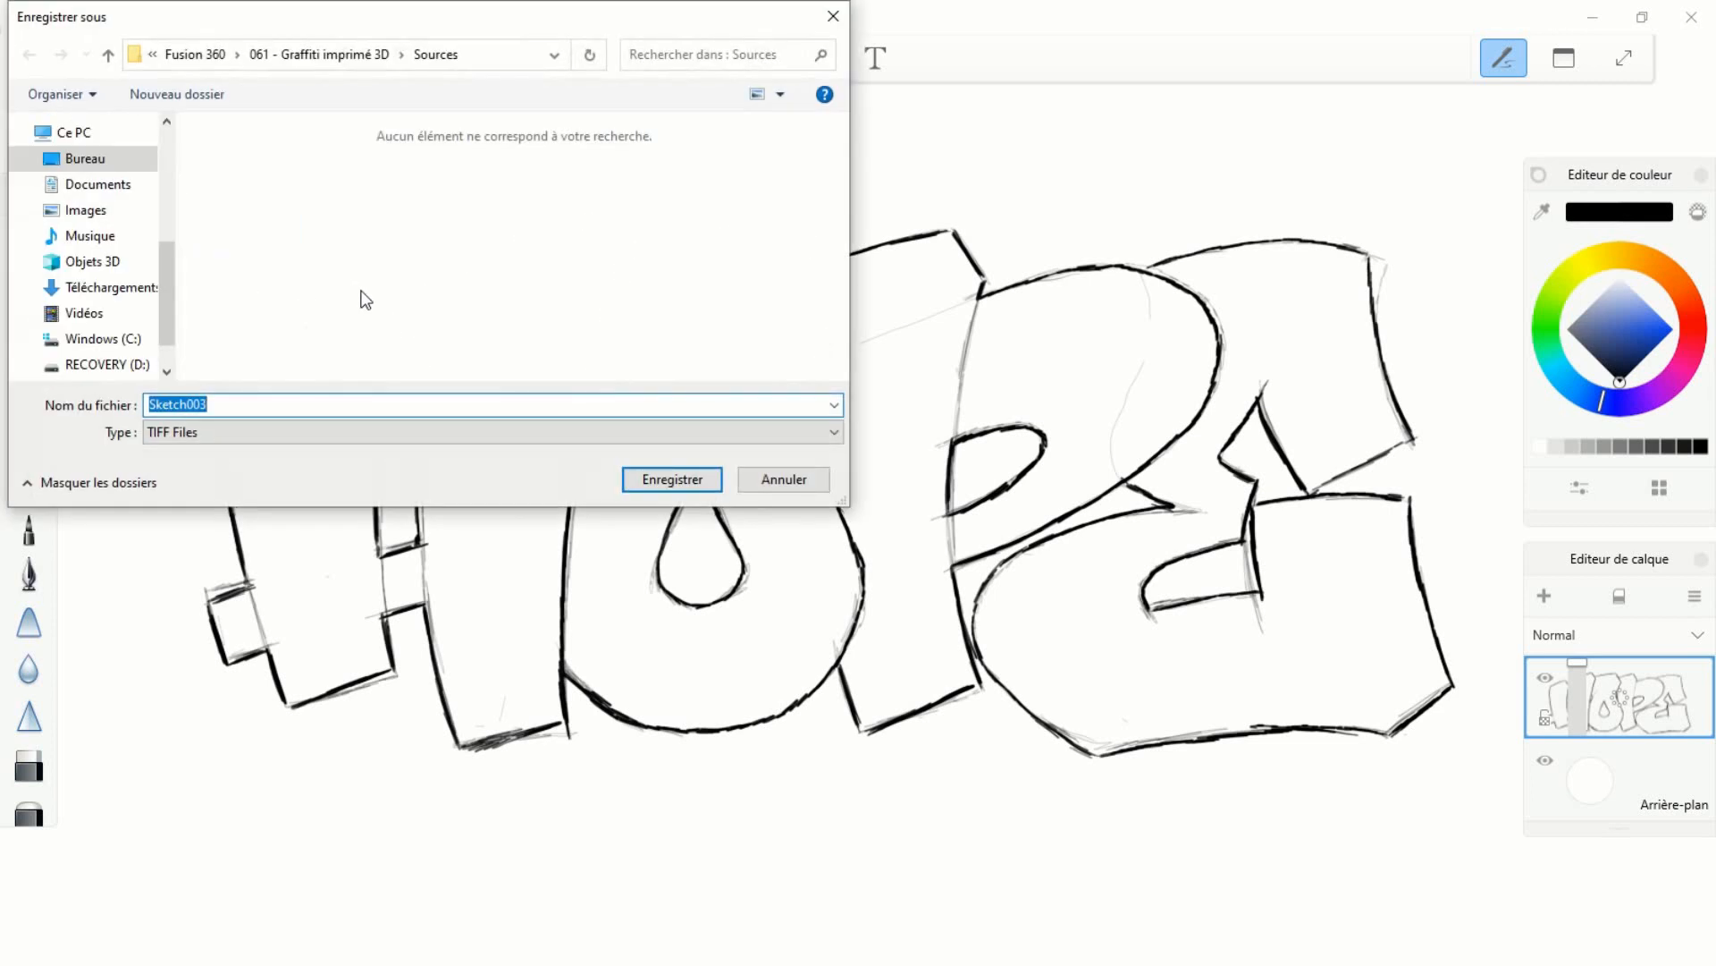
Save the lettering drawing as the TIFF file Sketch003 in the Sources folder.
left_click(682, 484)
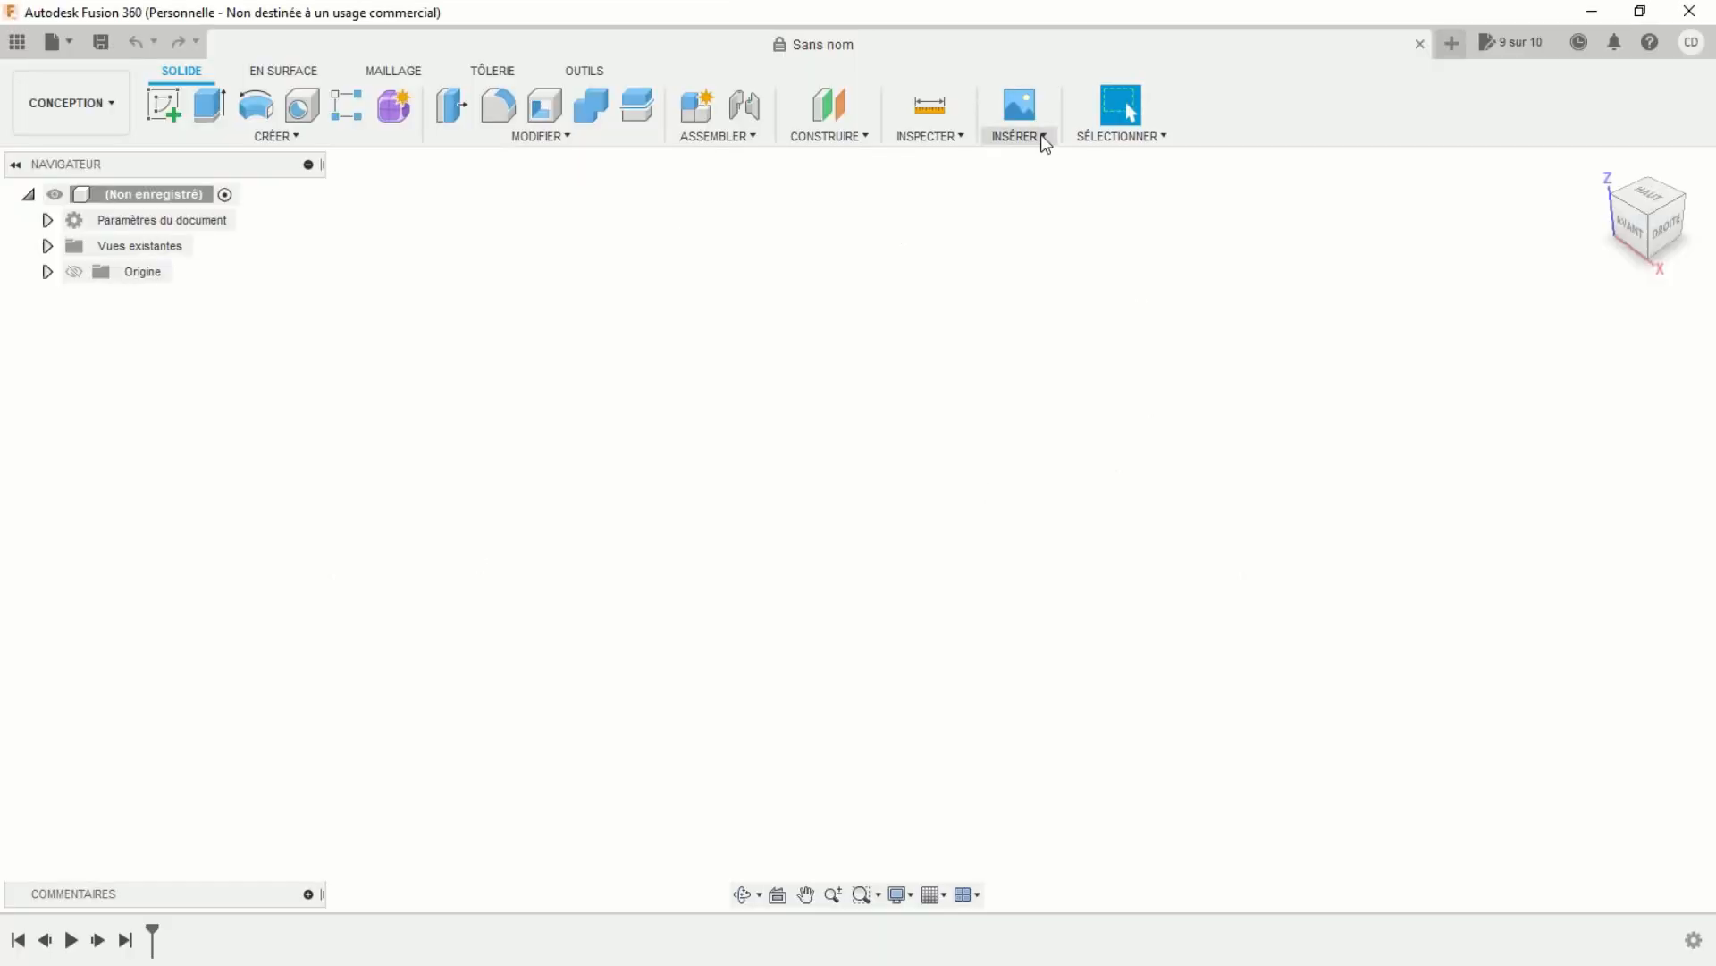
In Fusion 360, insert Sketch003.tif from the computer as a canvas on the XZ plane.
left_click(1040, 136)
left_click(1037, 180)
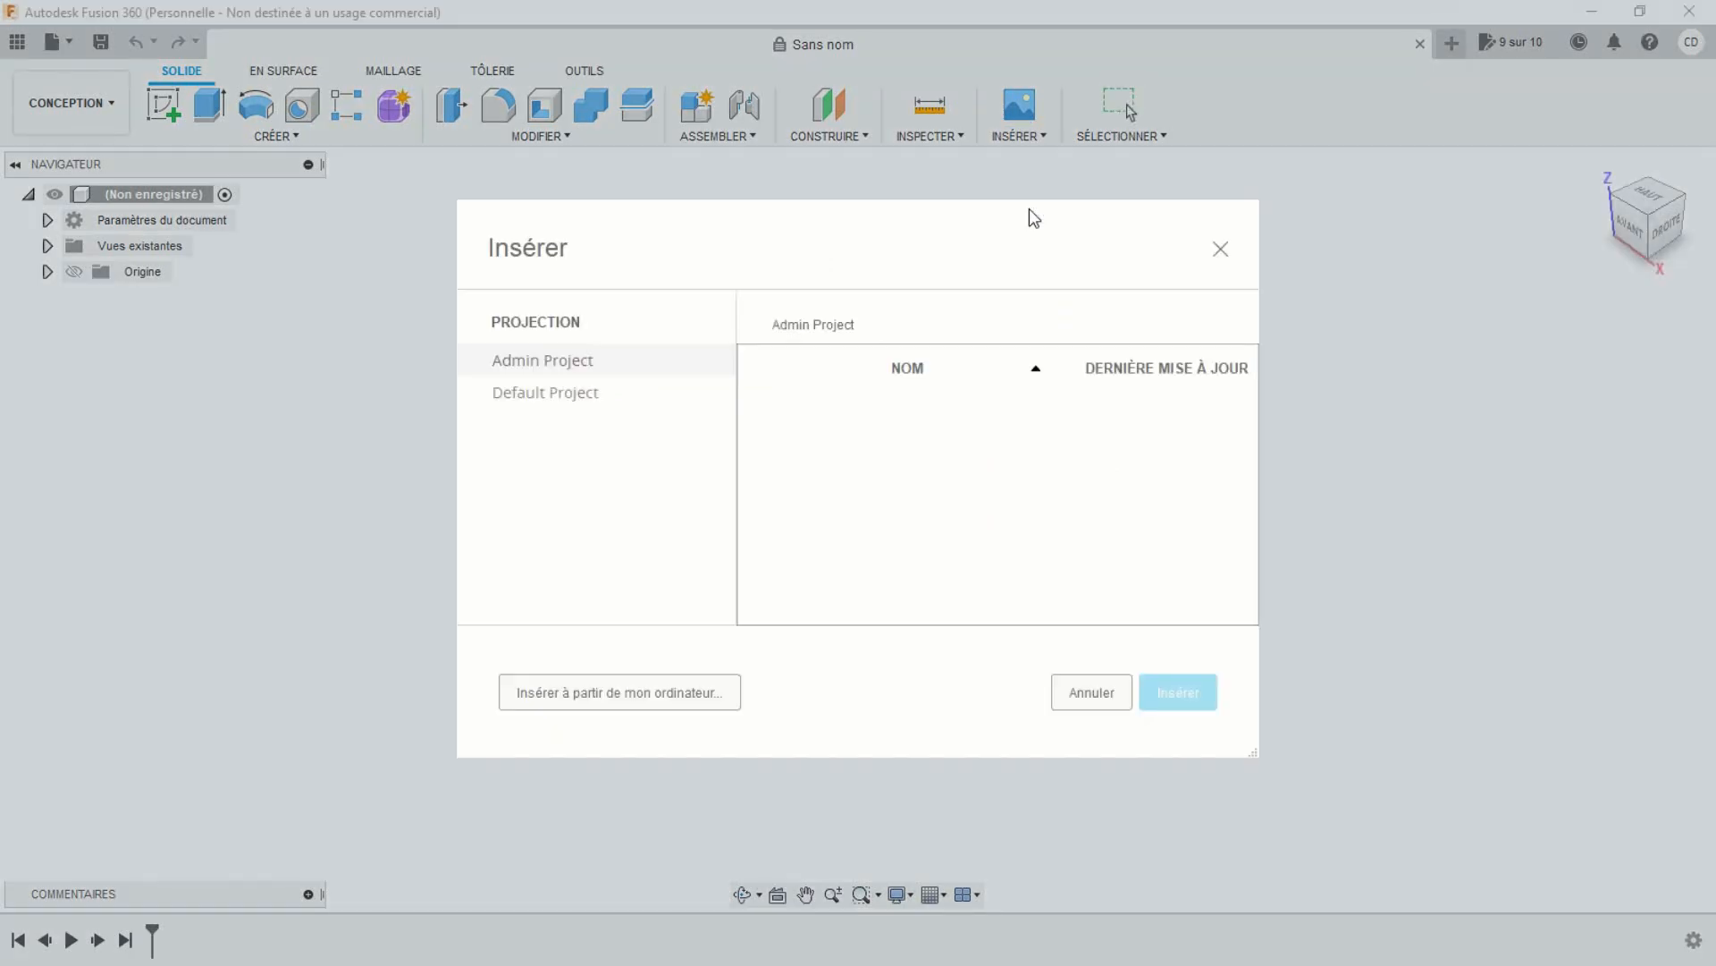
left_click(630, 694)
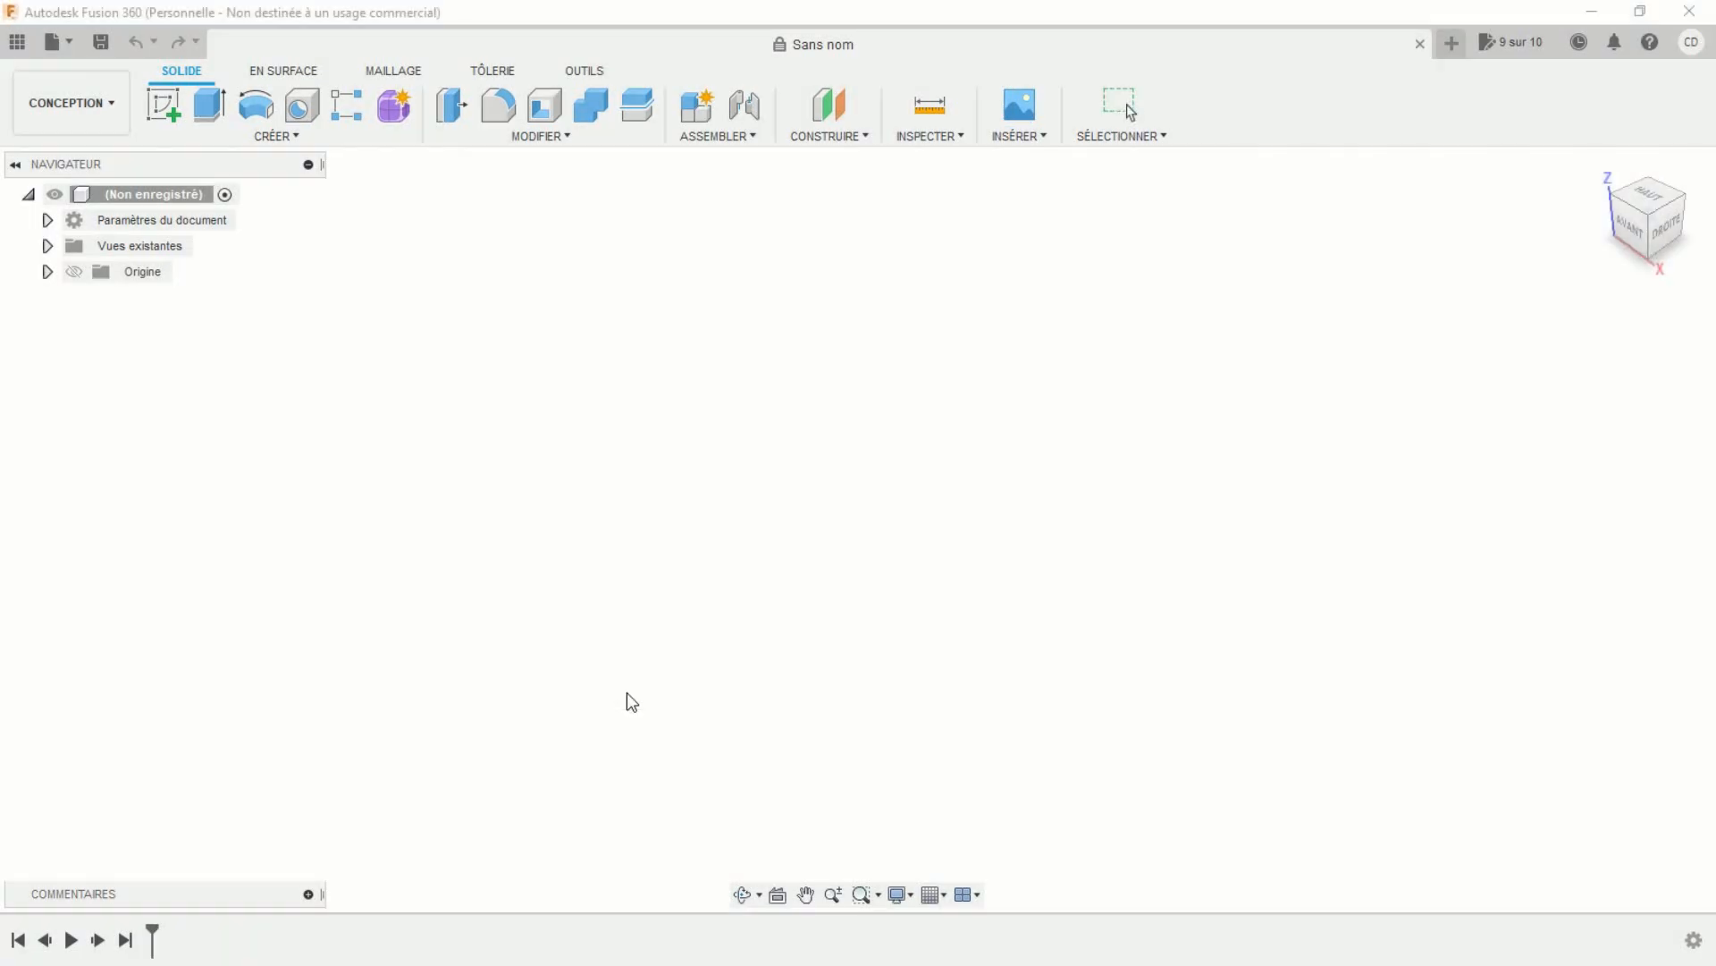
double_click(246, 222)
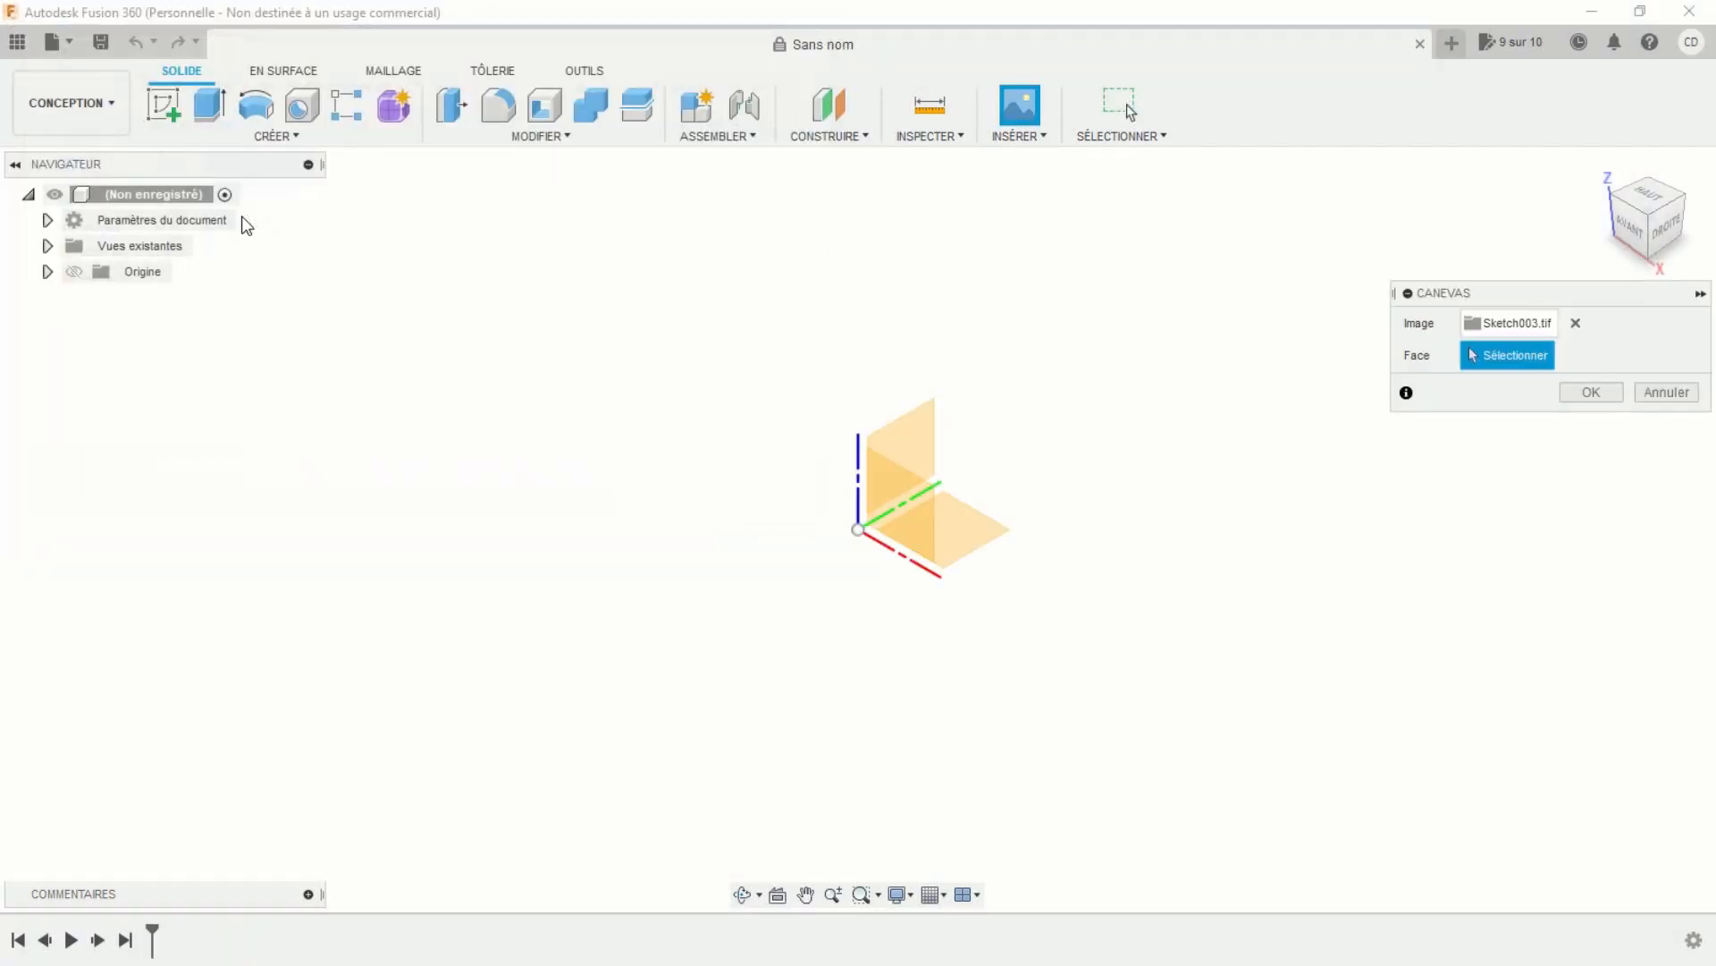
left_click(923, 516)
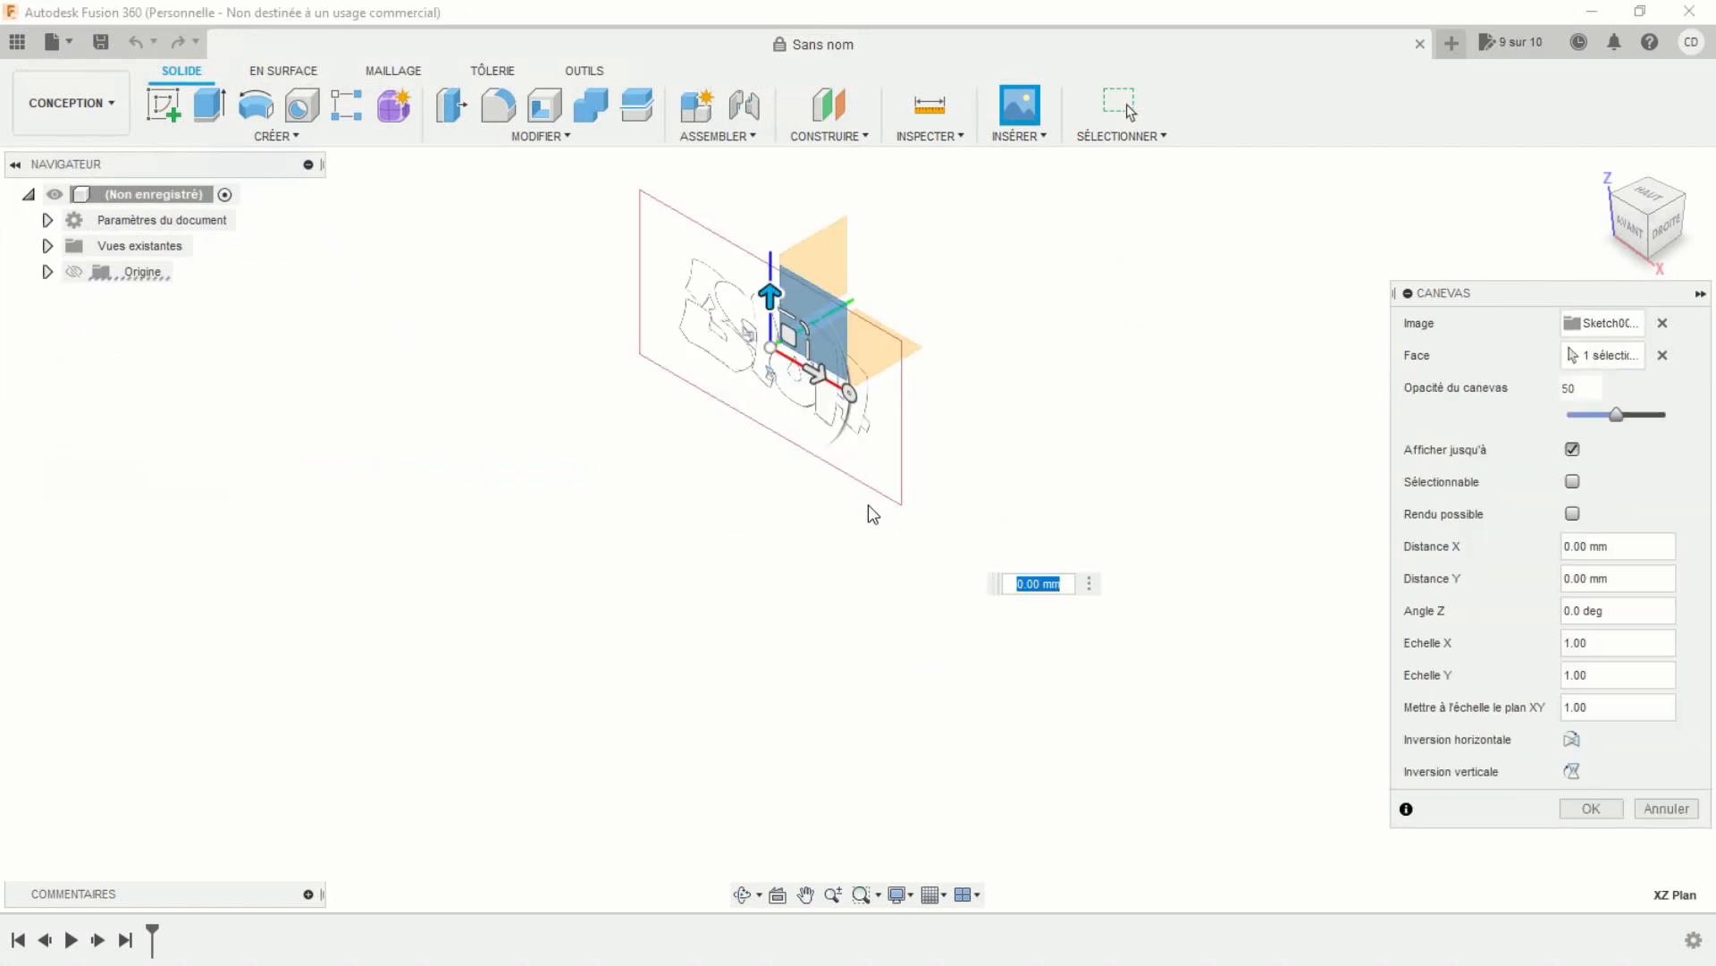
Flip the canvas image horizontally so the lettering reads correctly, and accept the canvas.
mouse_move(866, 510)
middle_mouse_down()
mouse_move(947, 682)
mouse_move(889, 613)
mouse_move(800, 717)
middle_mouse_up()
scroll(784, 669, "up", 3)
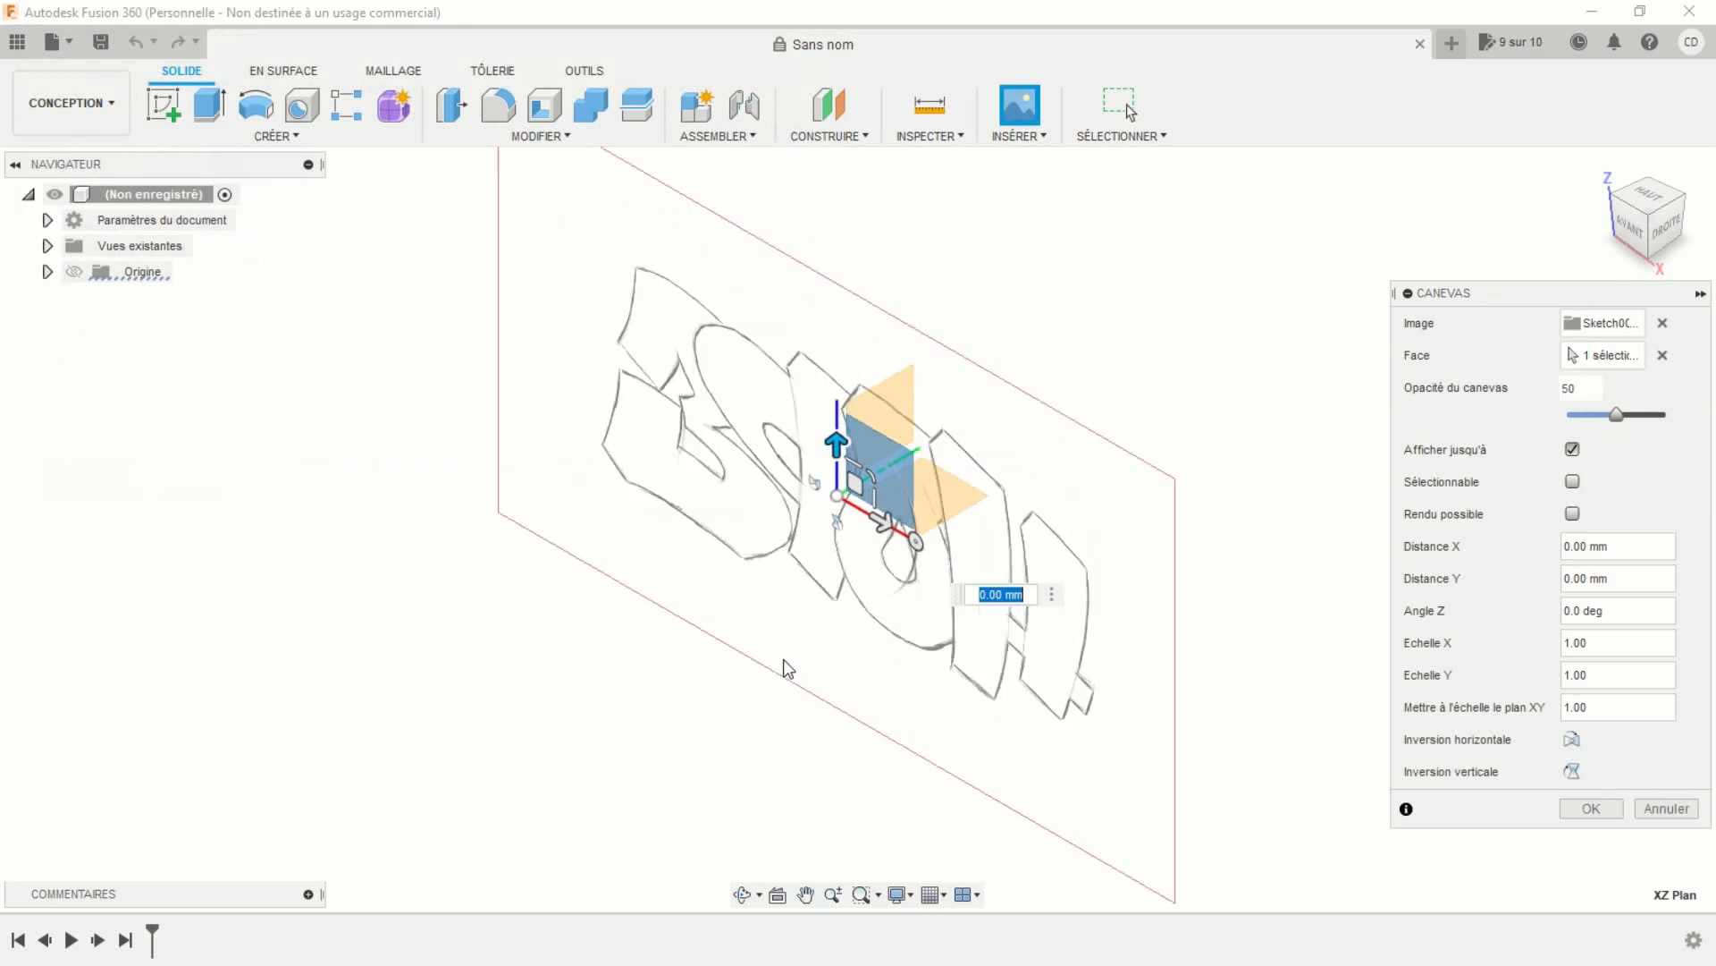
left_click(1572, 740)
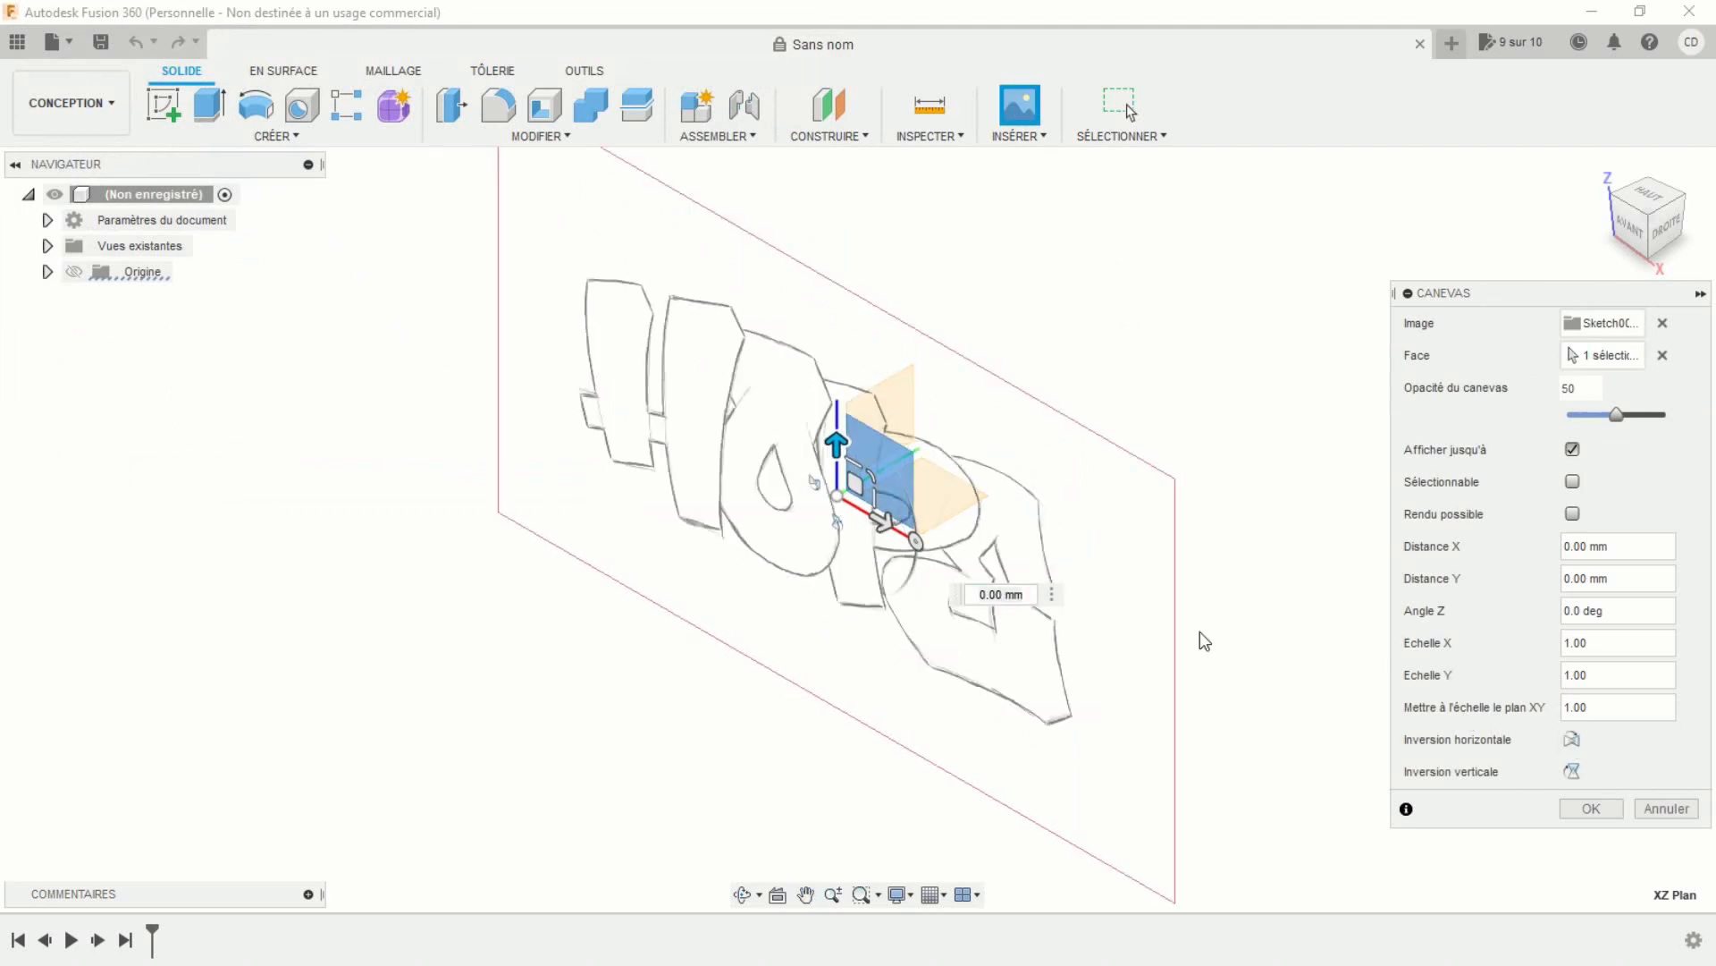
left_click(1592, 809)
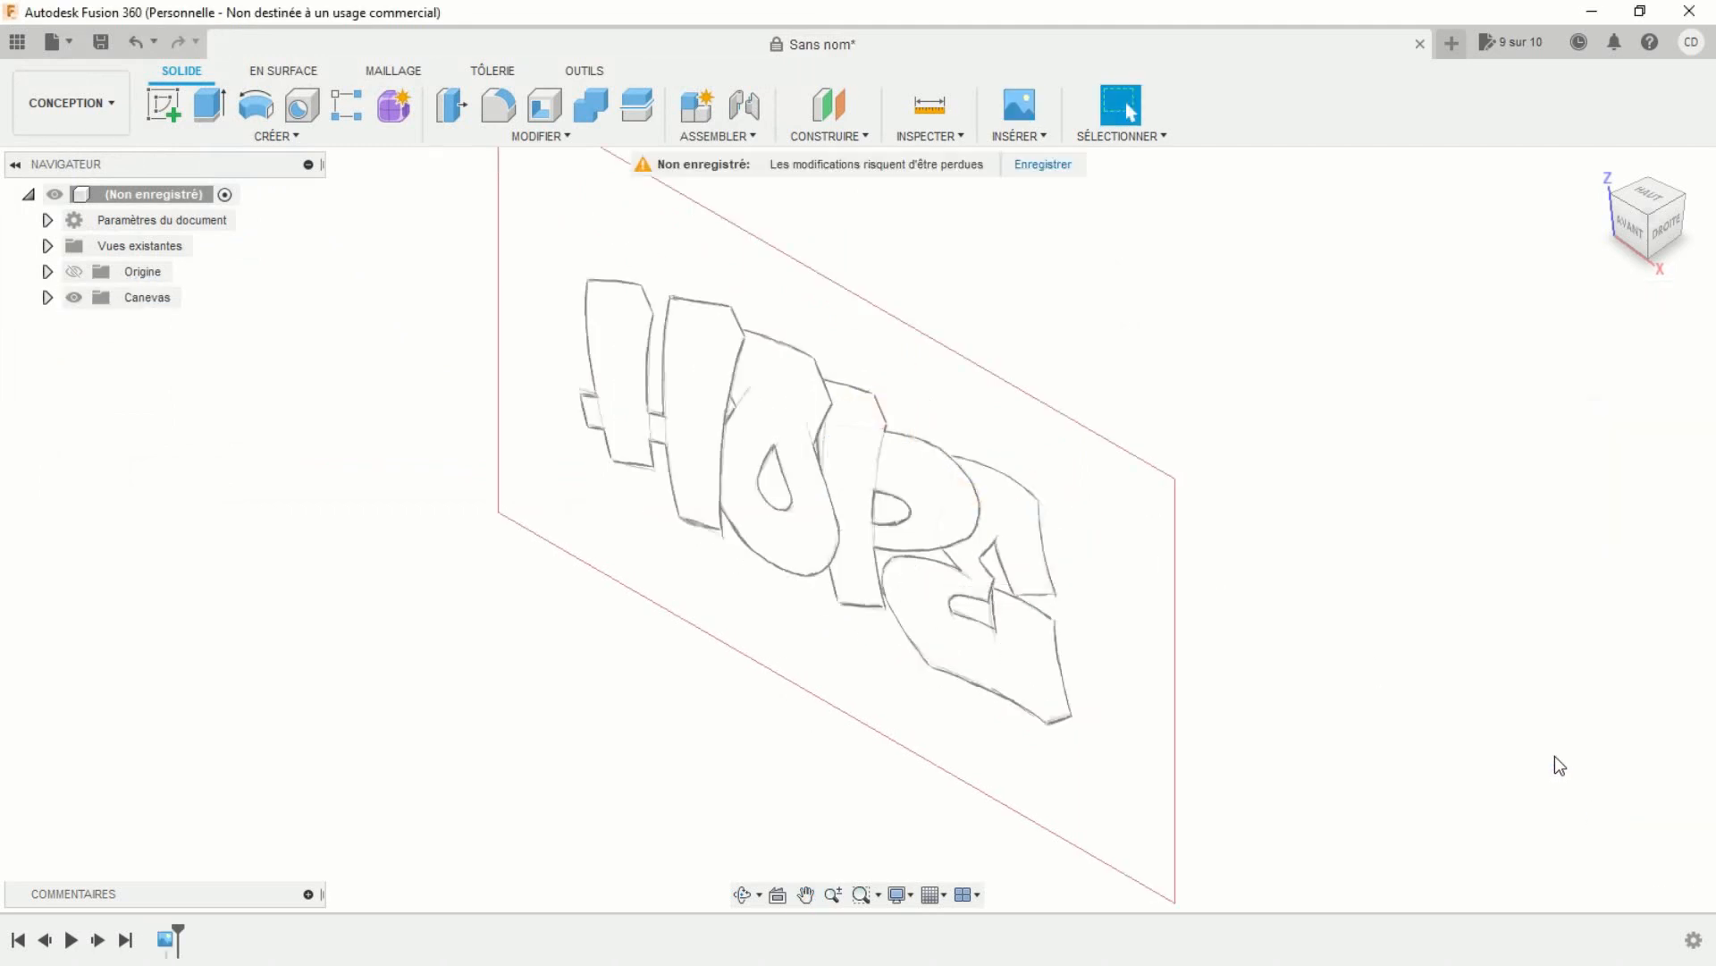
Calibrate the Sketch003 canvas to 150 mm between the H crossbar's left end and the E's right edge.
middle_click_drag(1340, 410, 1377, 441)
key("Escape")
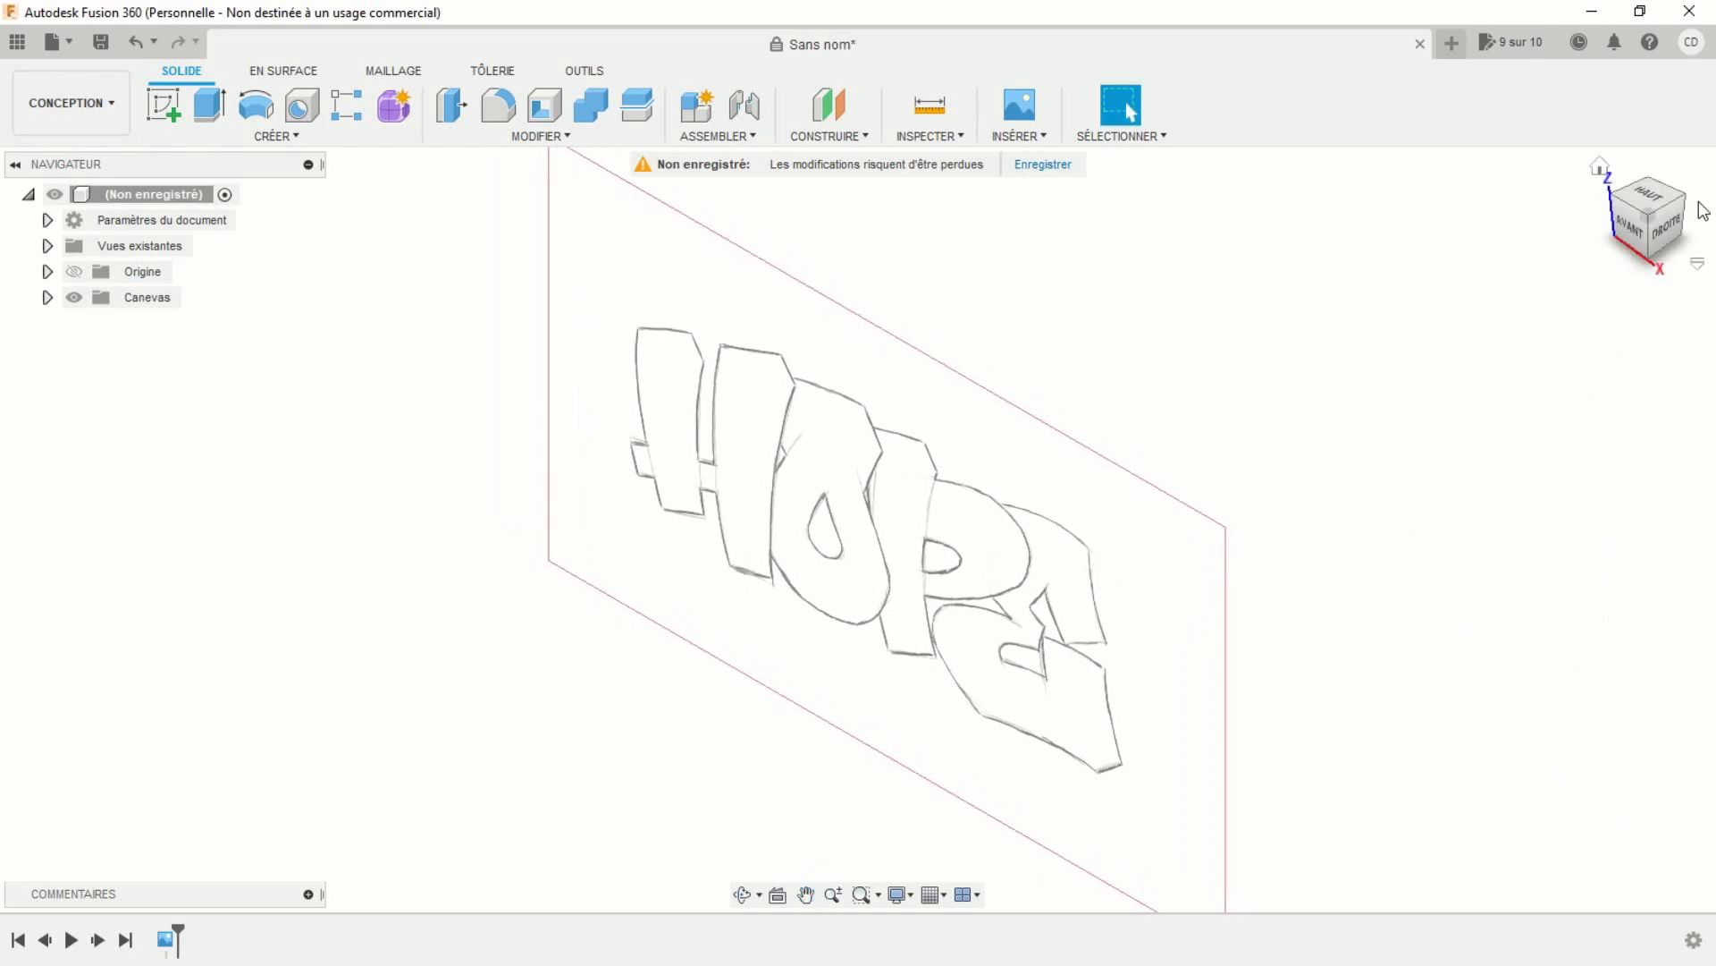
left_click(1636, 228)
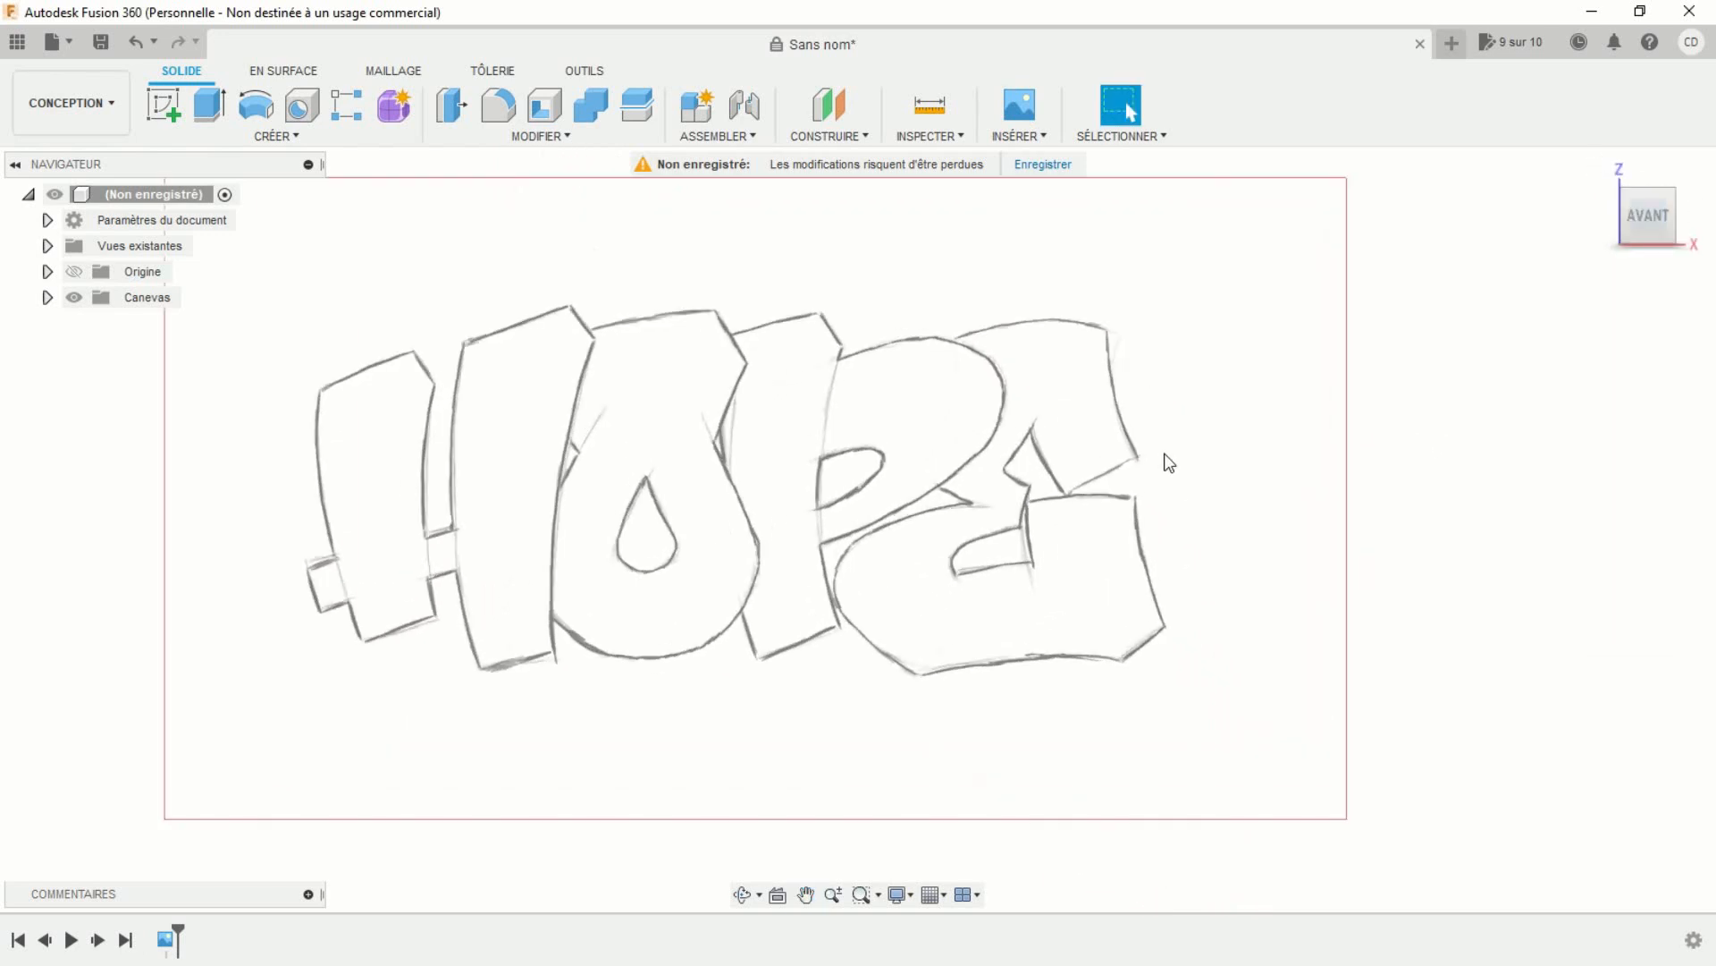
left_click_drag(1066, 453, 1145, 468)
key("Escape")
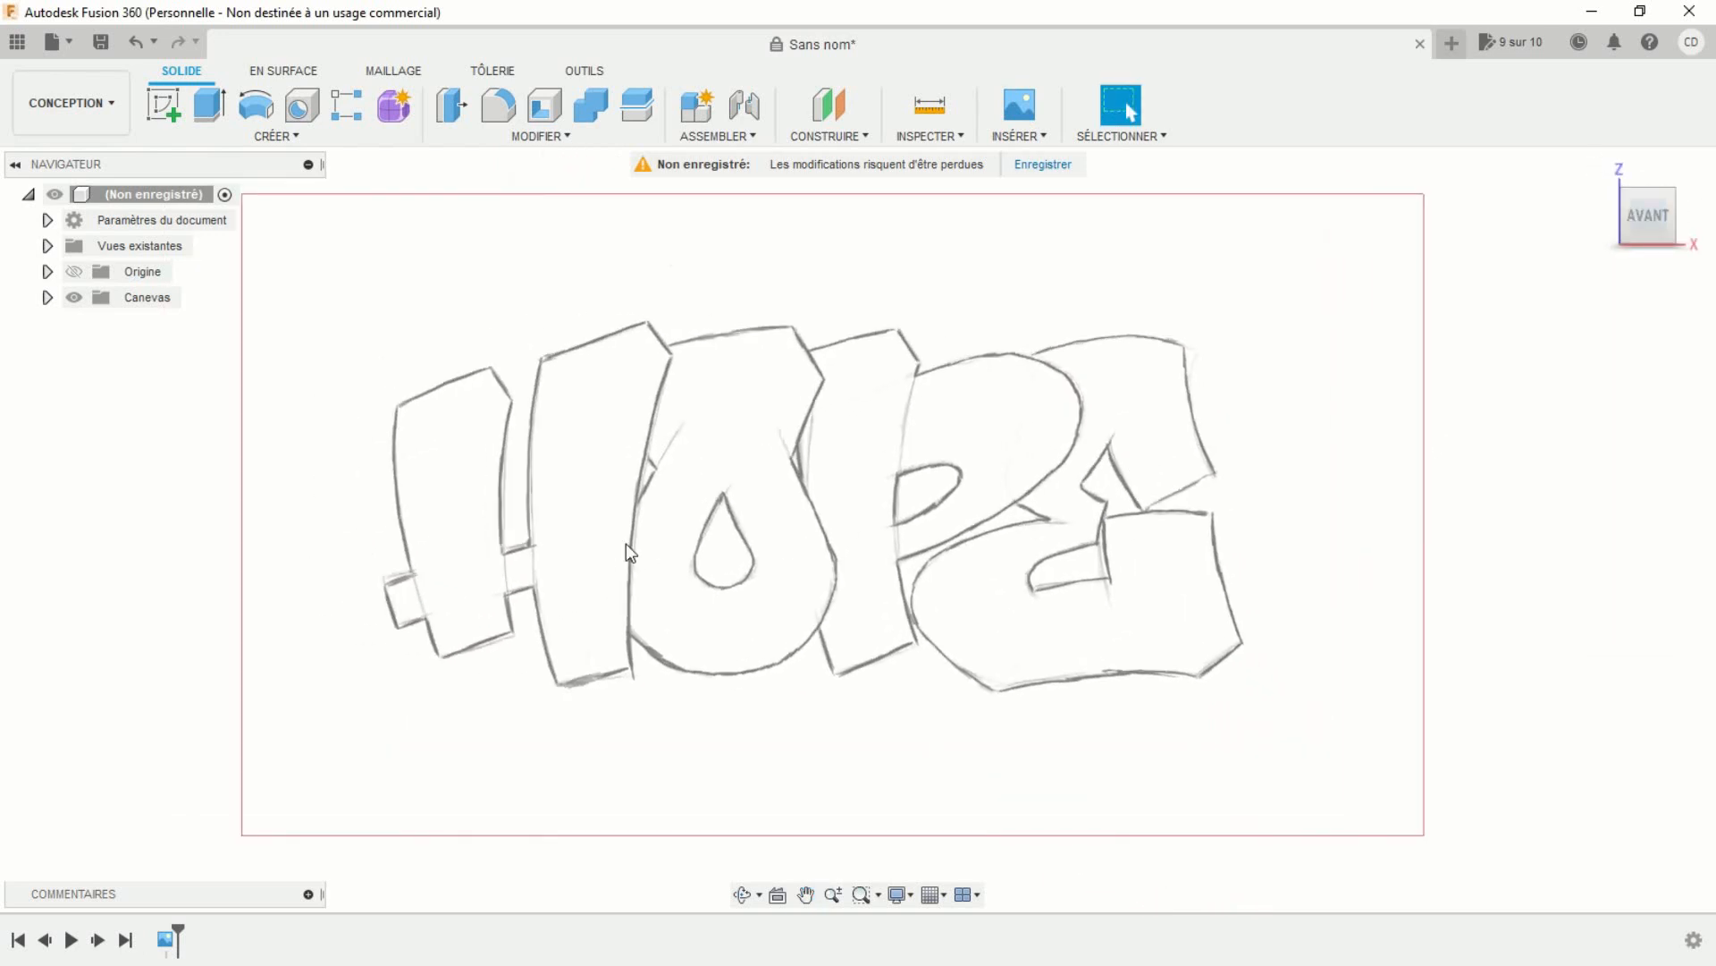
left_click(47, 297)
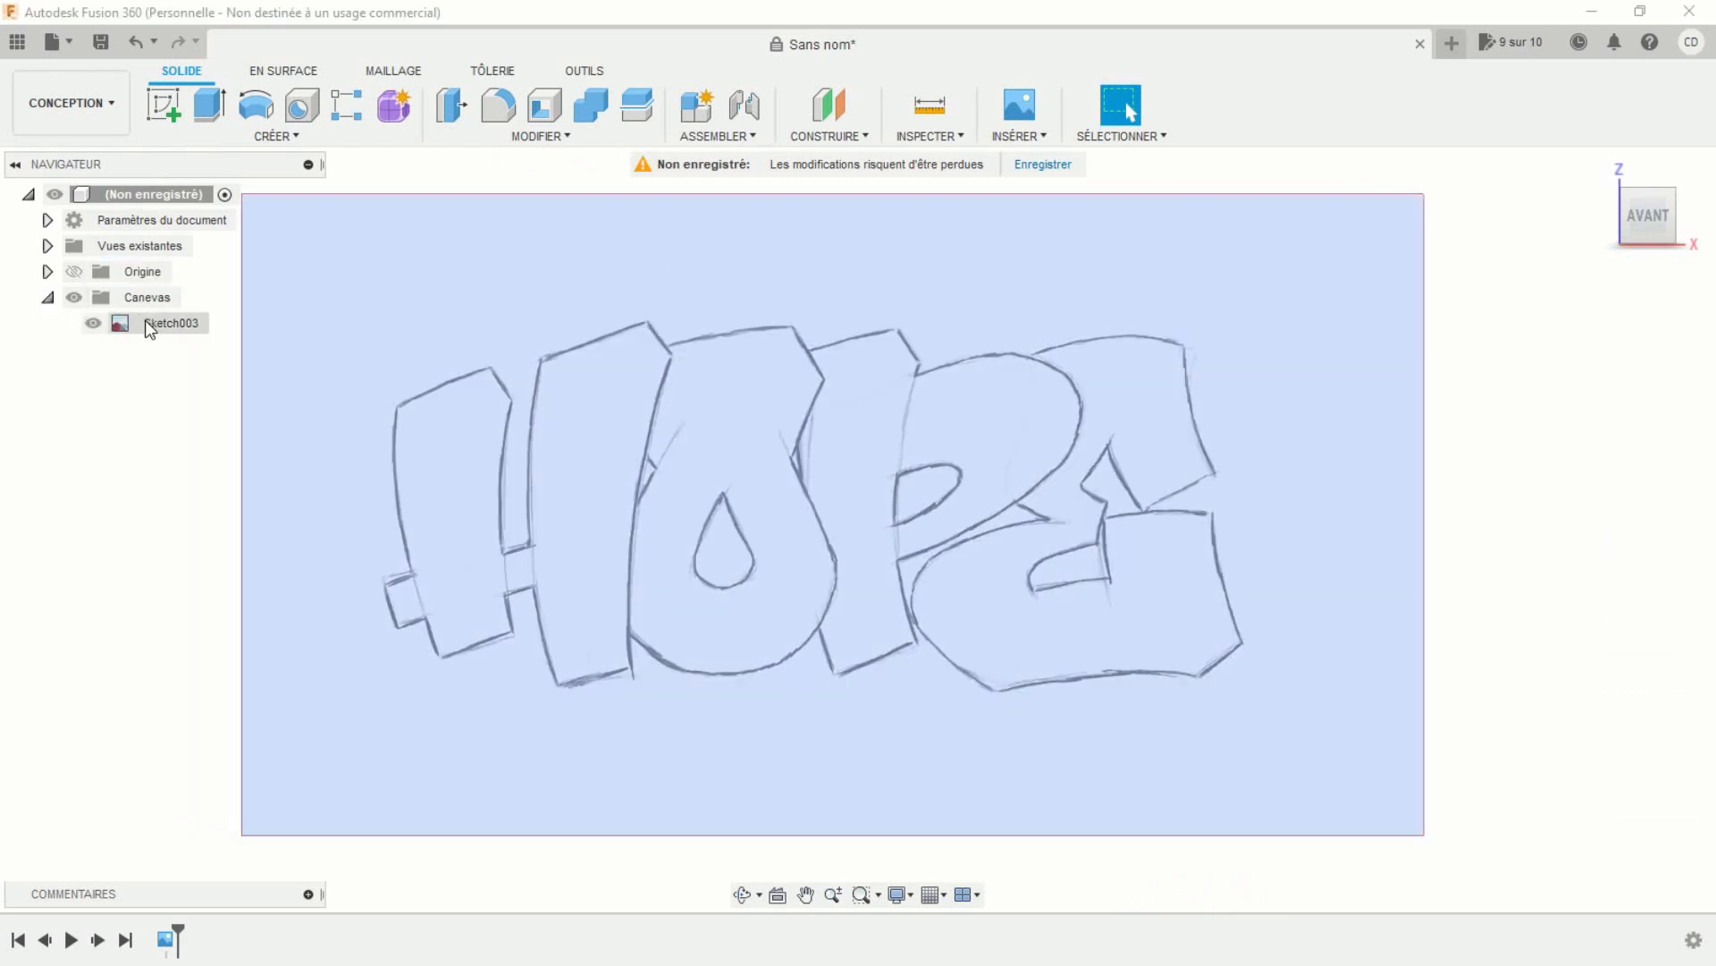
right_click(145, 320)
left_click(202, 388)
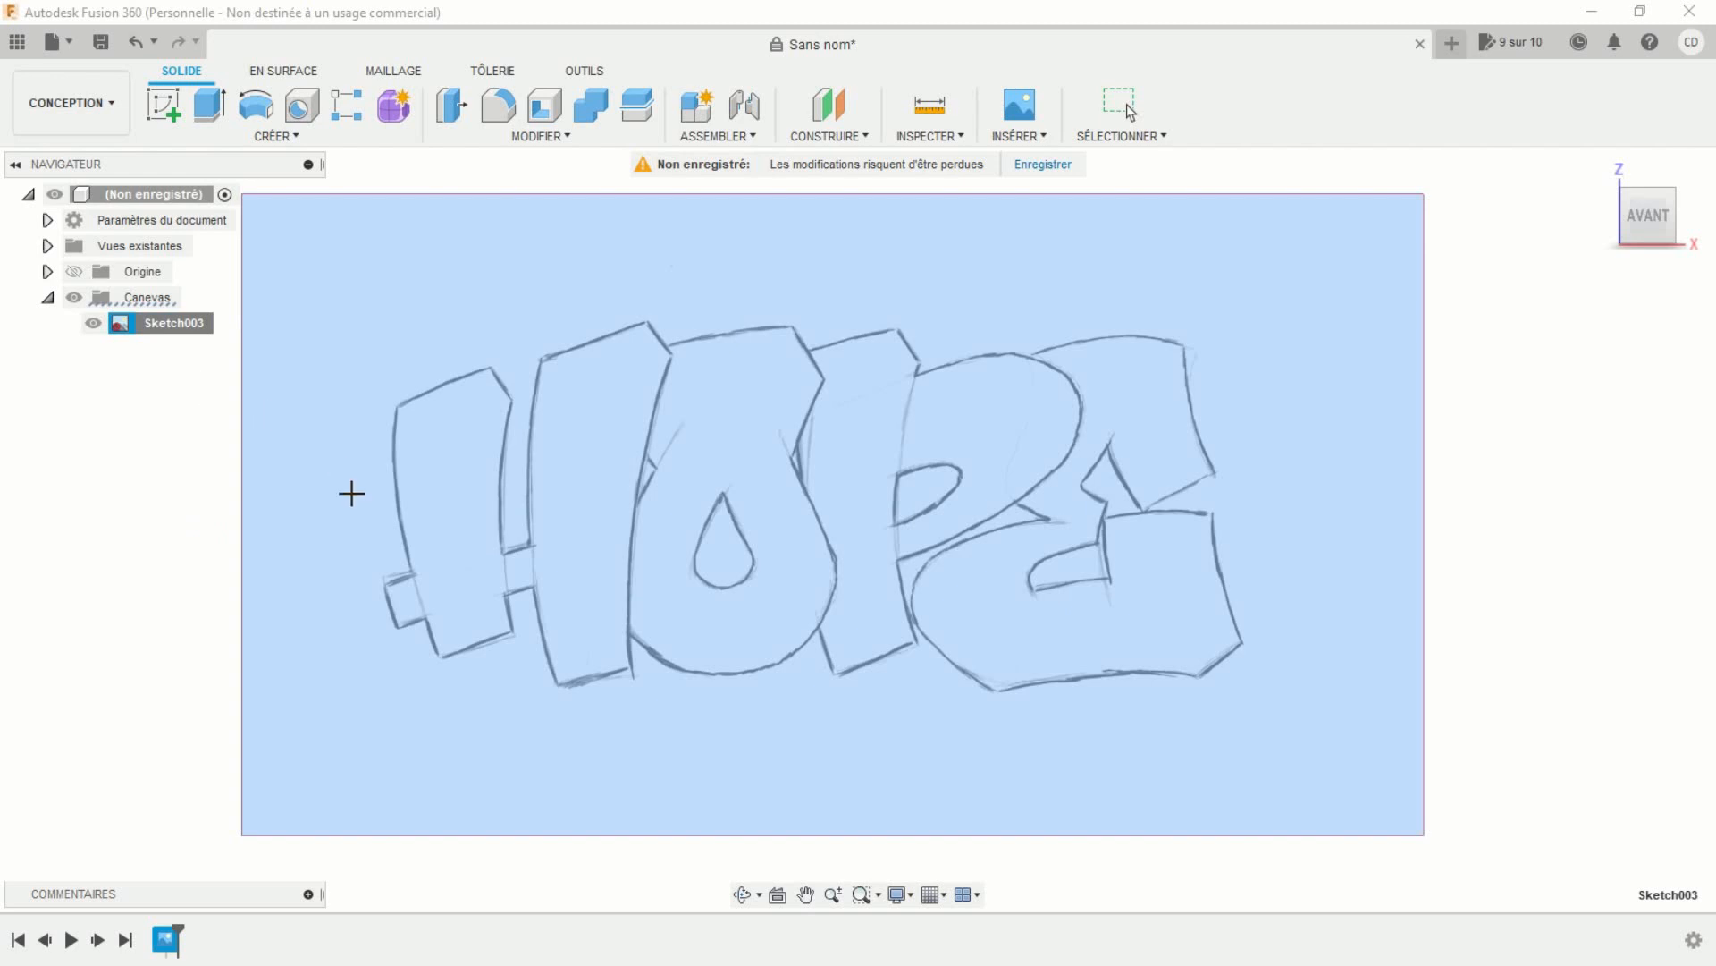
left_click(381, 581)
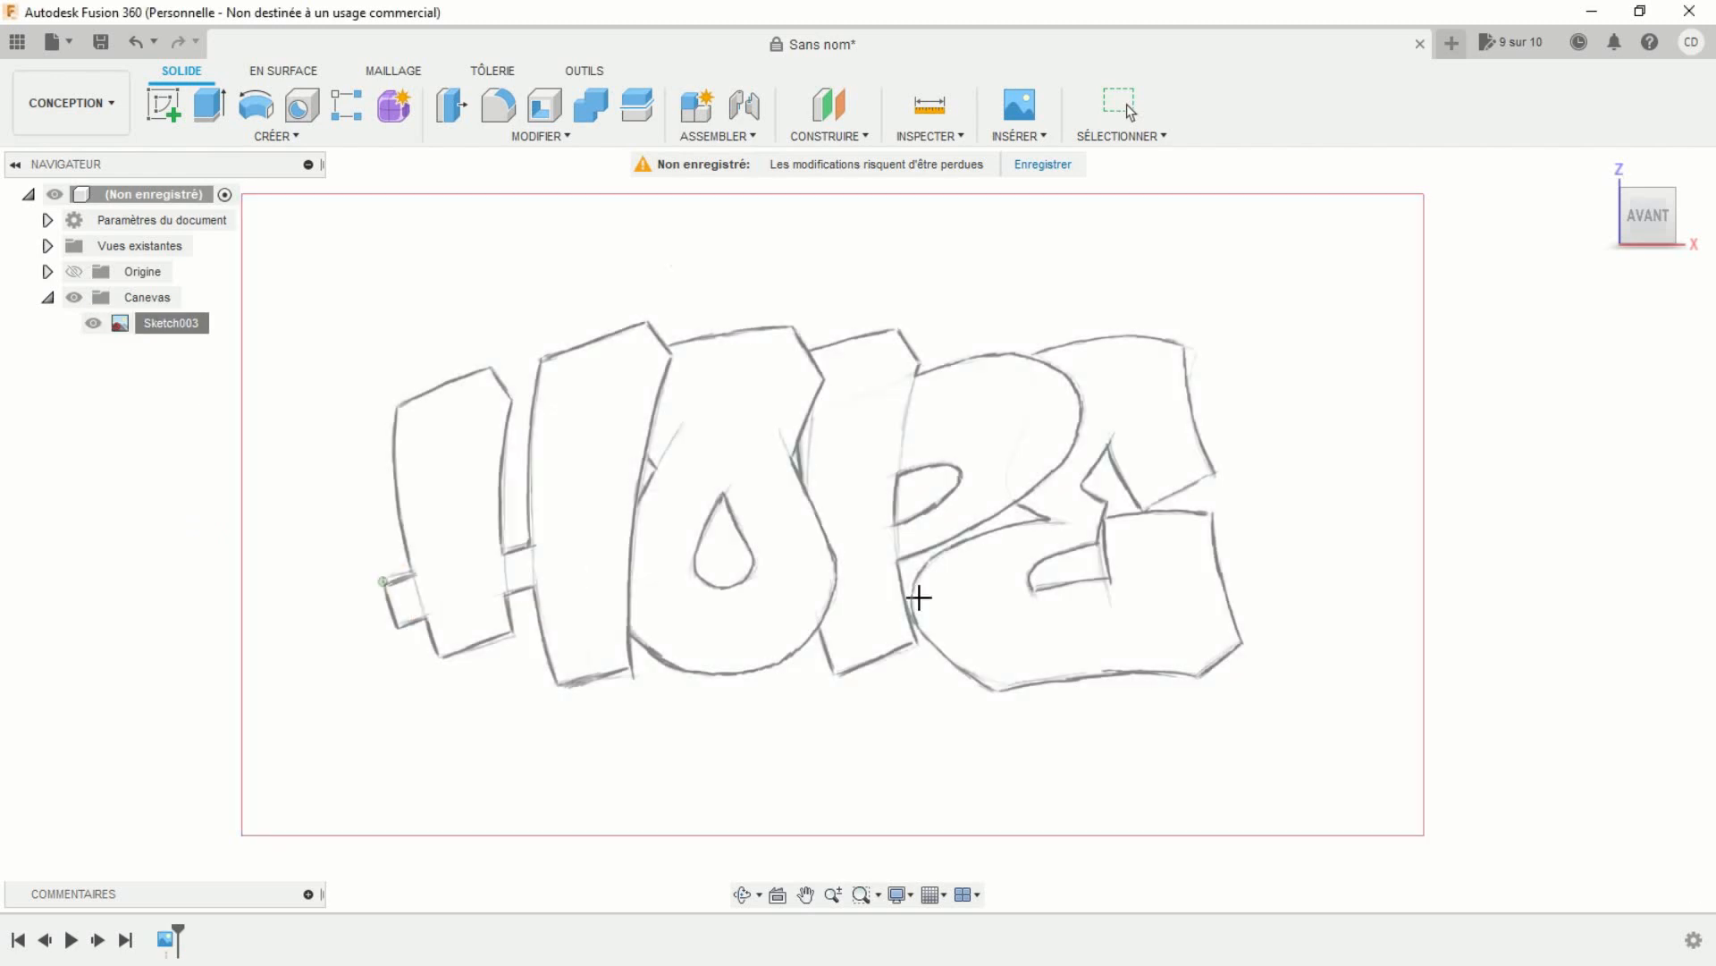
left_click(1223, 575)
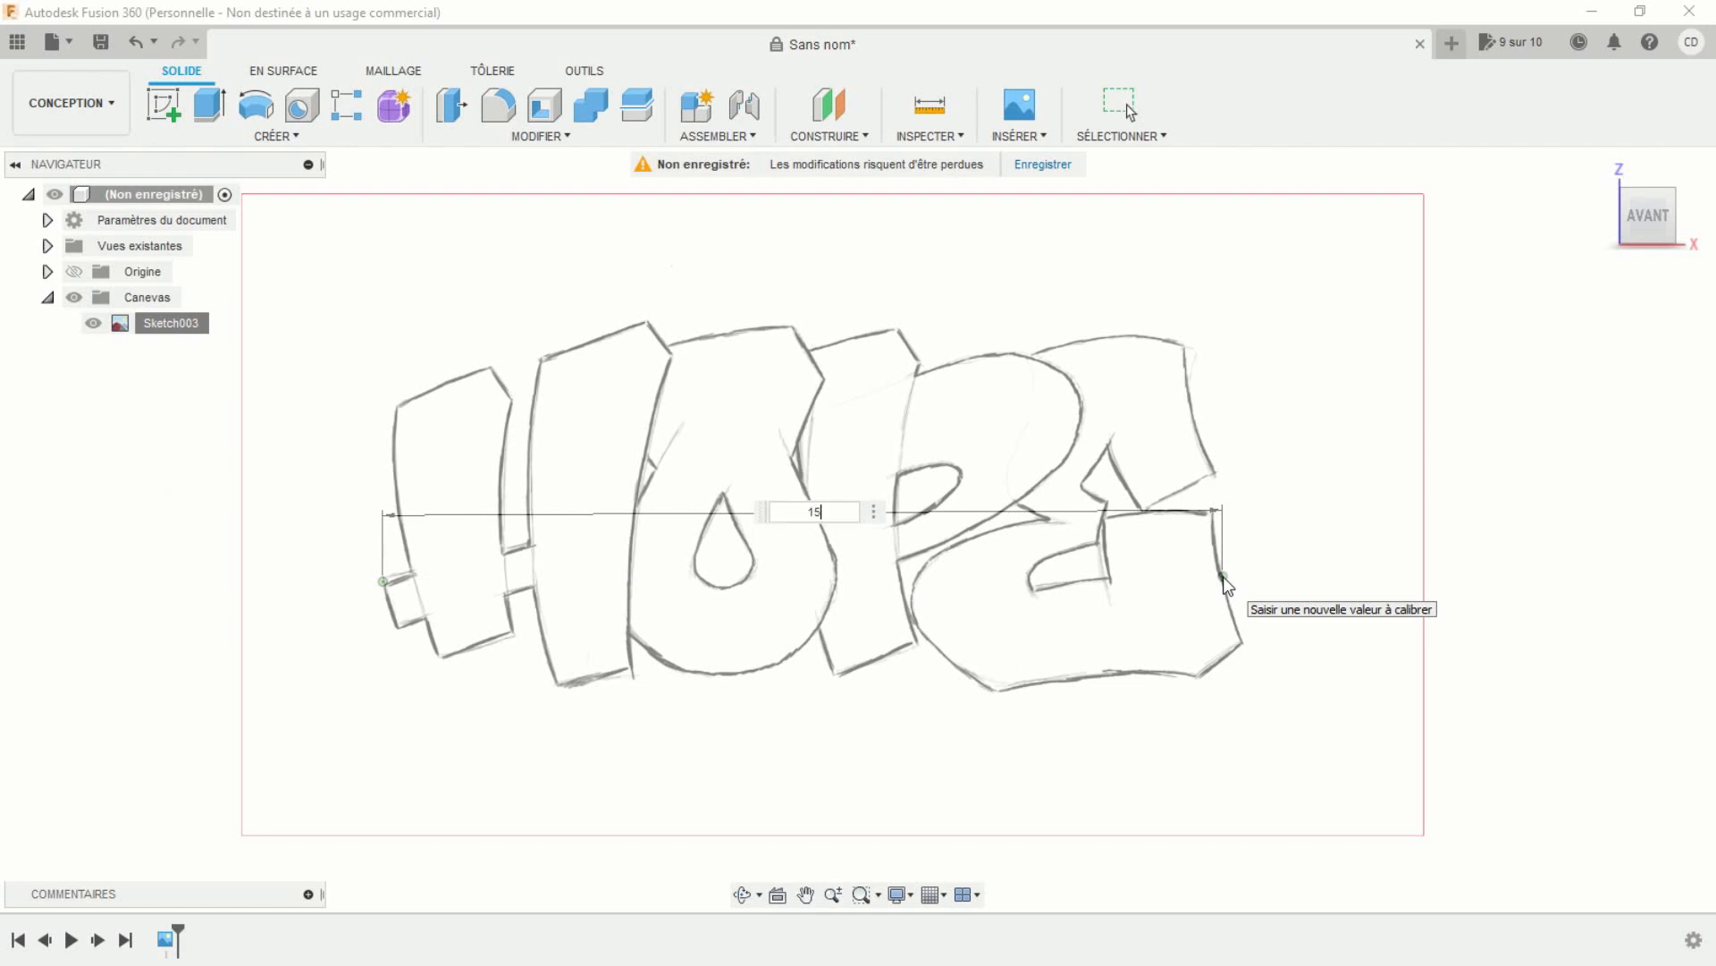
key("Return")
Start a new sketch on the XZ plane over the canvas.
scroll(1124, 548, "down", 12)
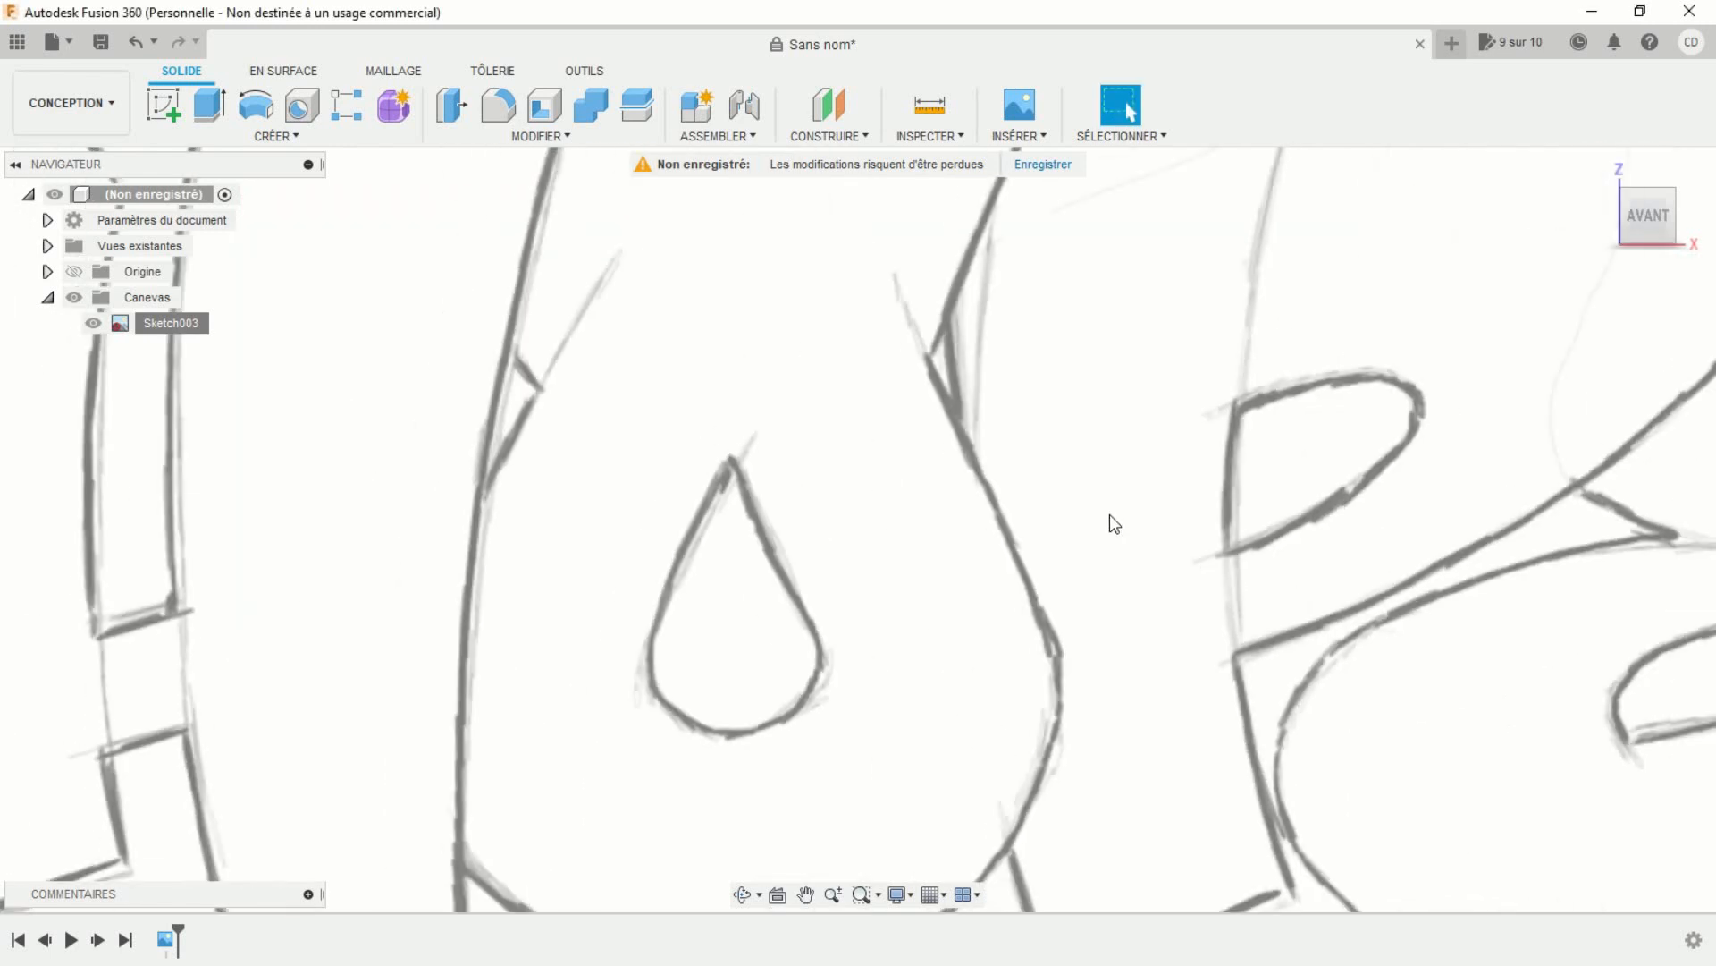
middle_click_drag(1030, 506, 892, 519)
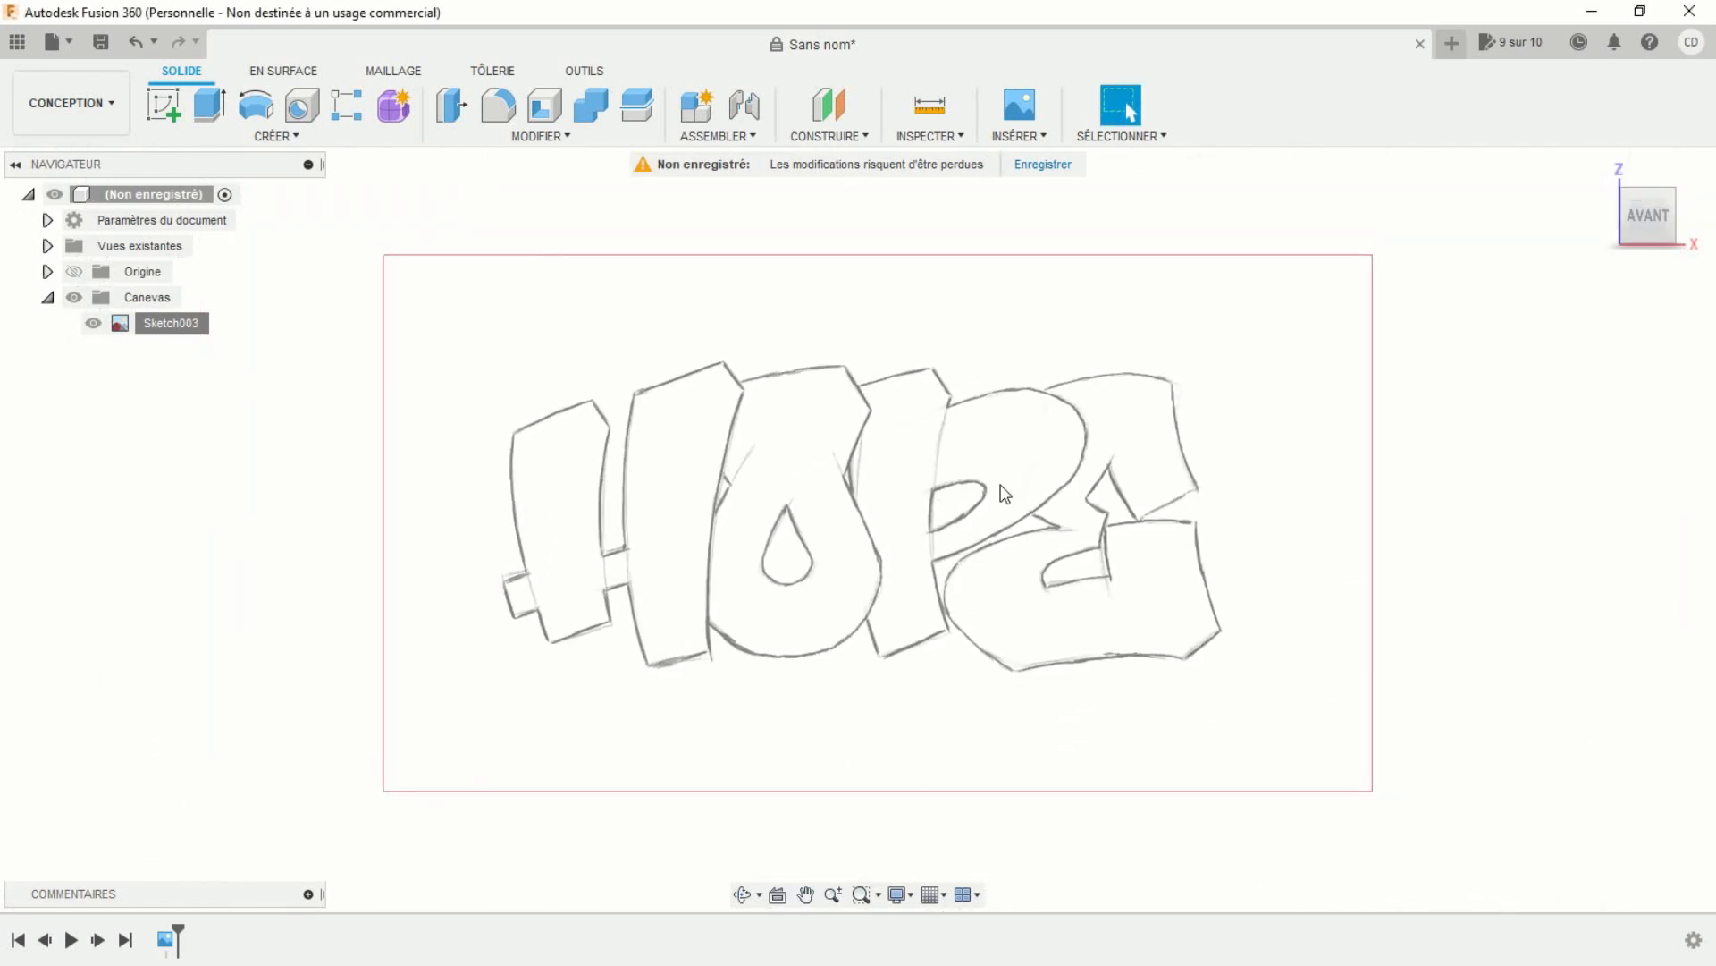
scroll(1005, 494, "up", 2)
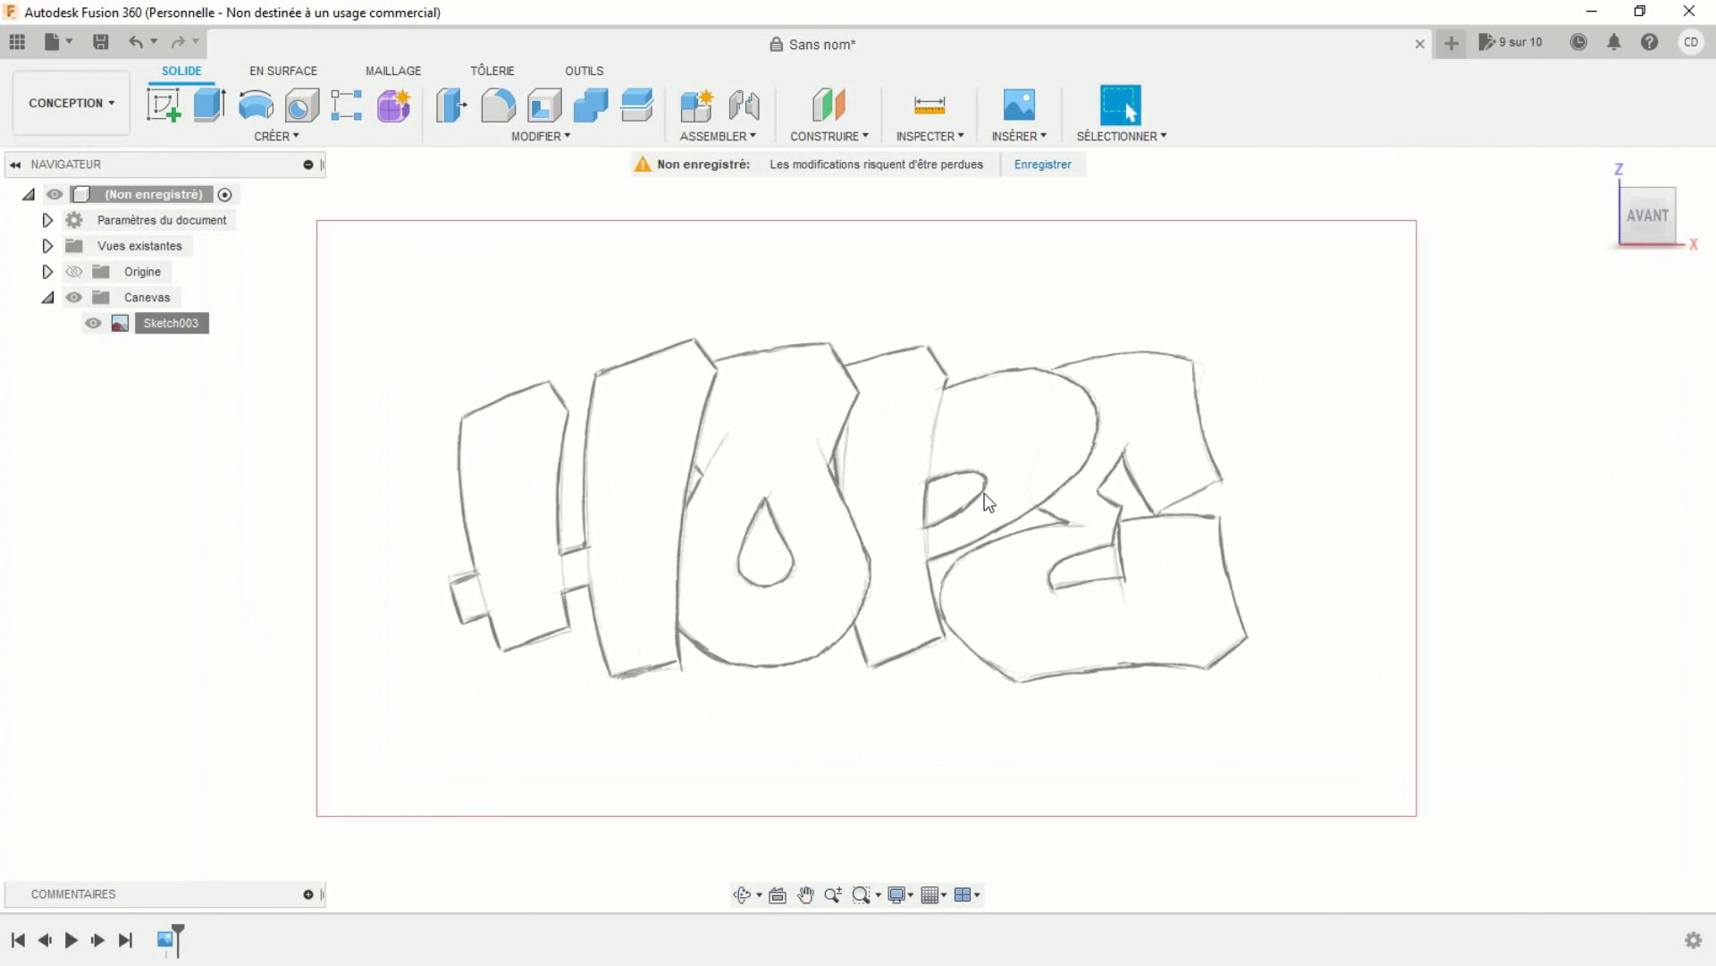
left_click(185, 120)
left_click(926, 447)
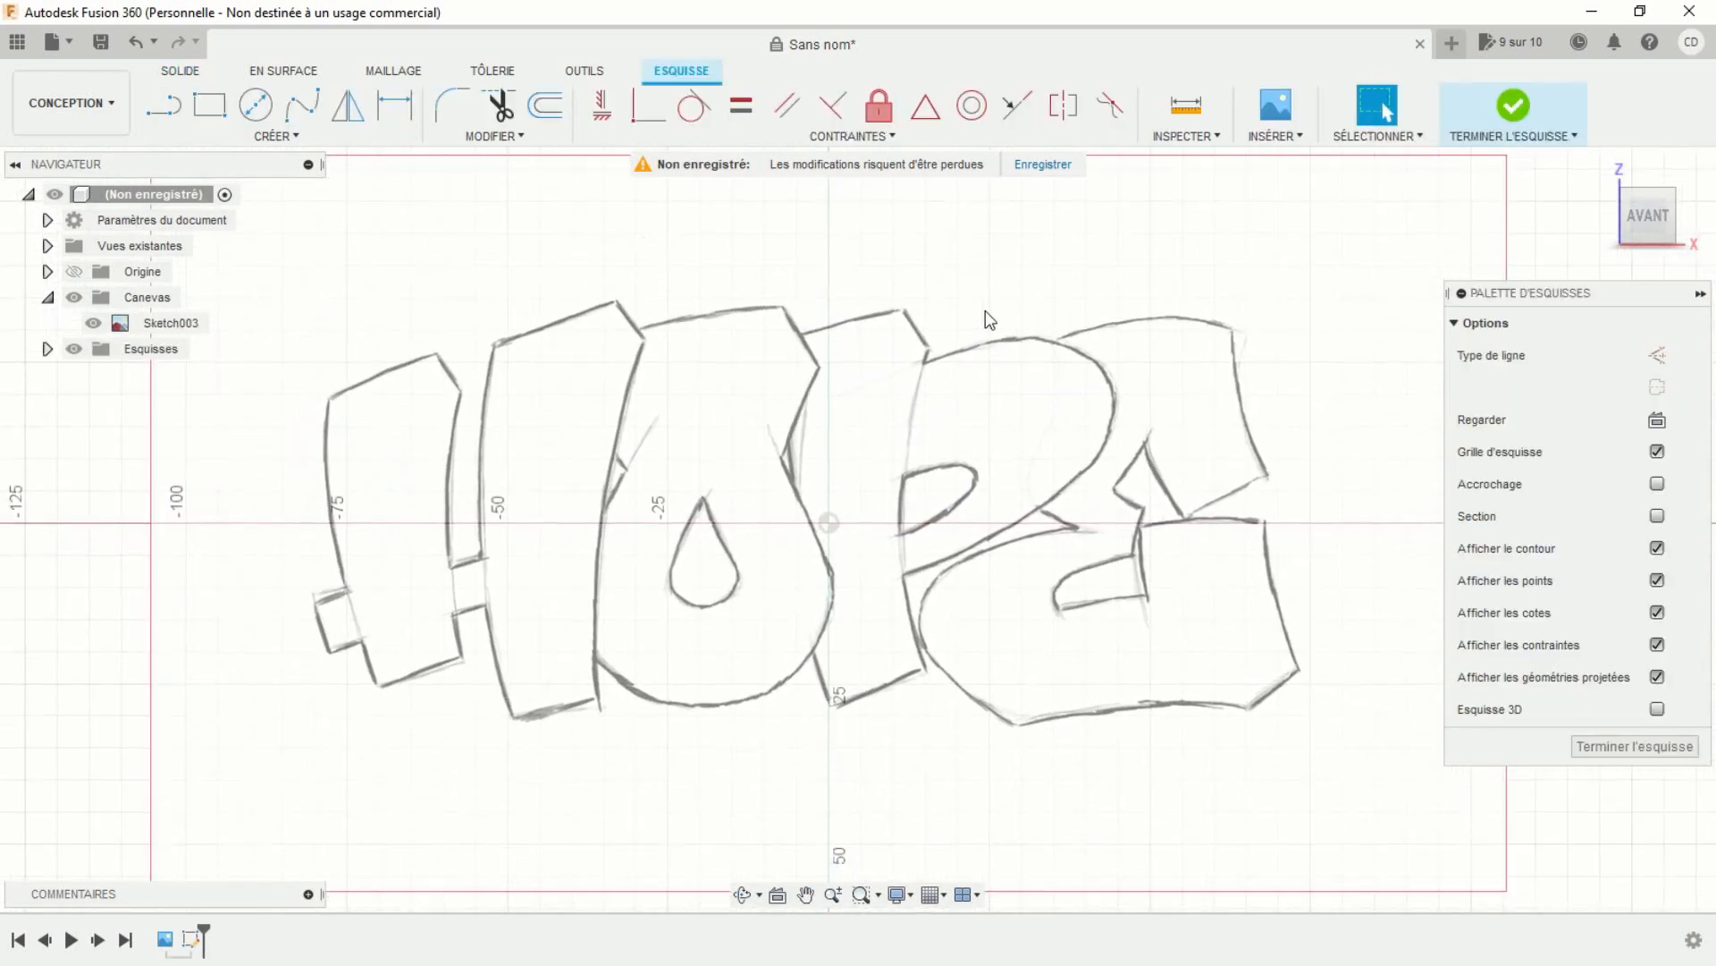
Trace the left and right curved sides of the H's left stem with three-point splines.
scroll(549, 493, "up", 4)
middle_click_drag(548, 492, 808, 421)
left_click(302, 105)
left_click(435, 260)
left_click(450, 515)
left_click(518, 752)
left_click(570, 727)
left_click(662, 702)
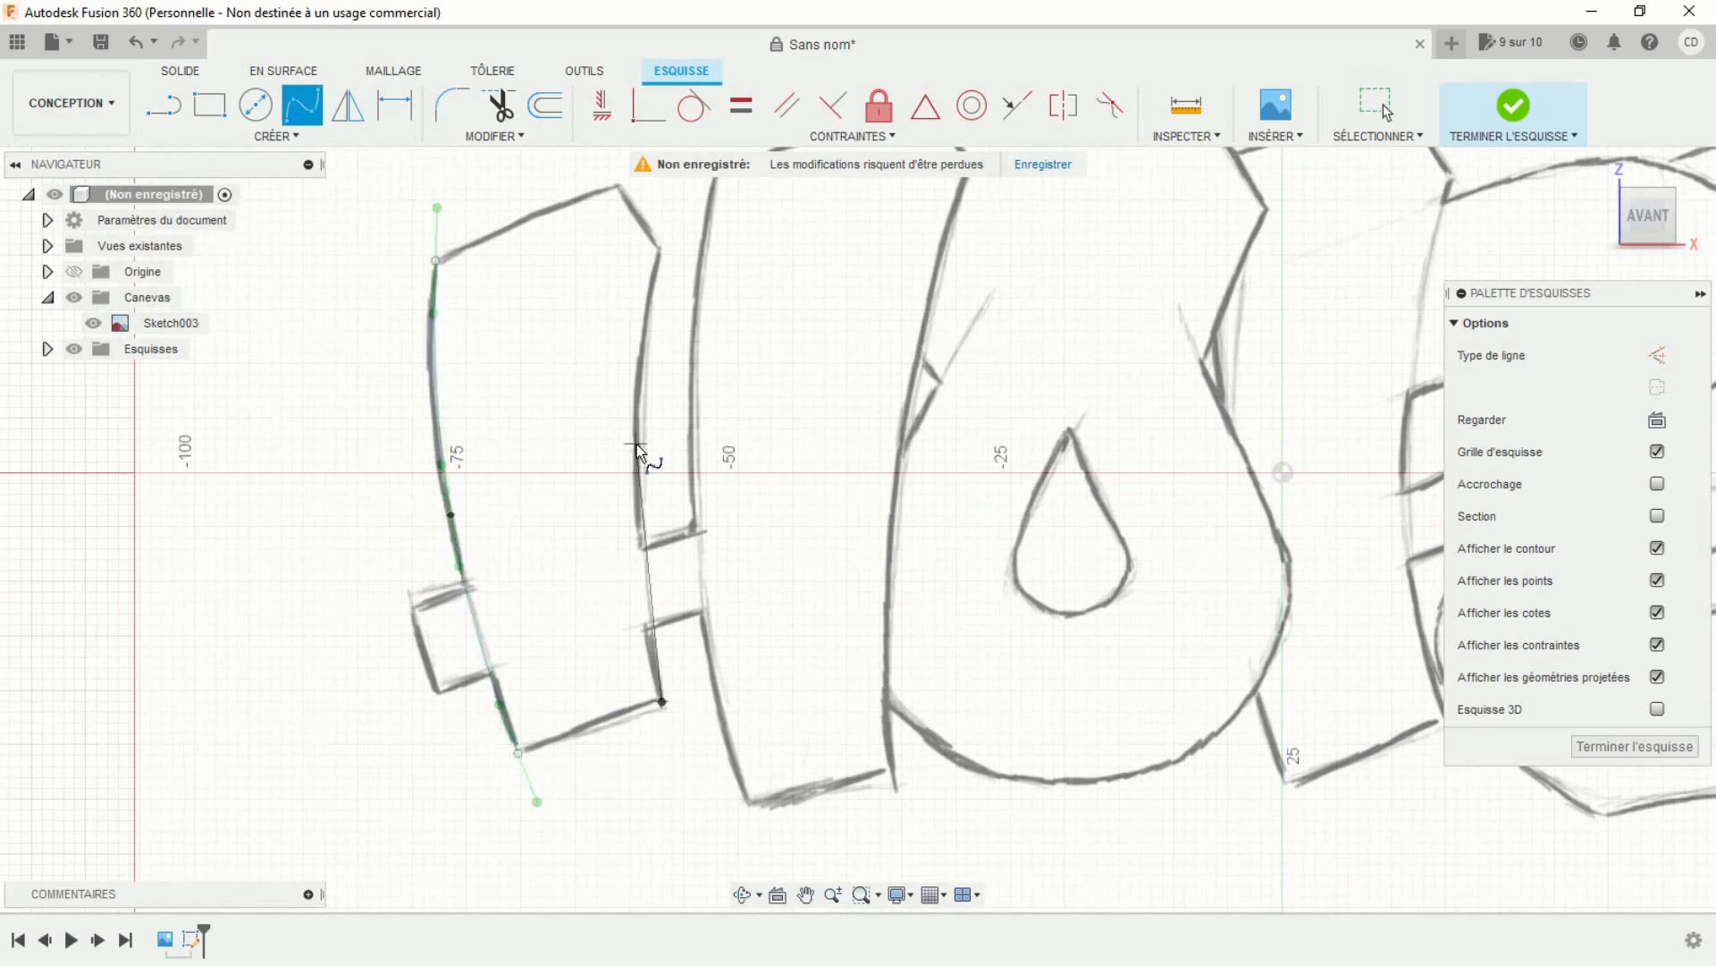
left_click(637, 444)
left_click(660, 250)
Close the bottom and the angled top of the H's left stem with straight lines.
left_click(163, 105)
left_click(661, 702)
left_click(519, 753)
left_click(419, 391)
scroll(596, 313, "up", 3)
left_click(601, 319)
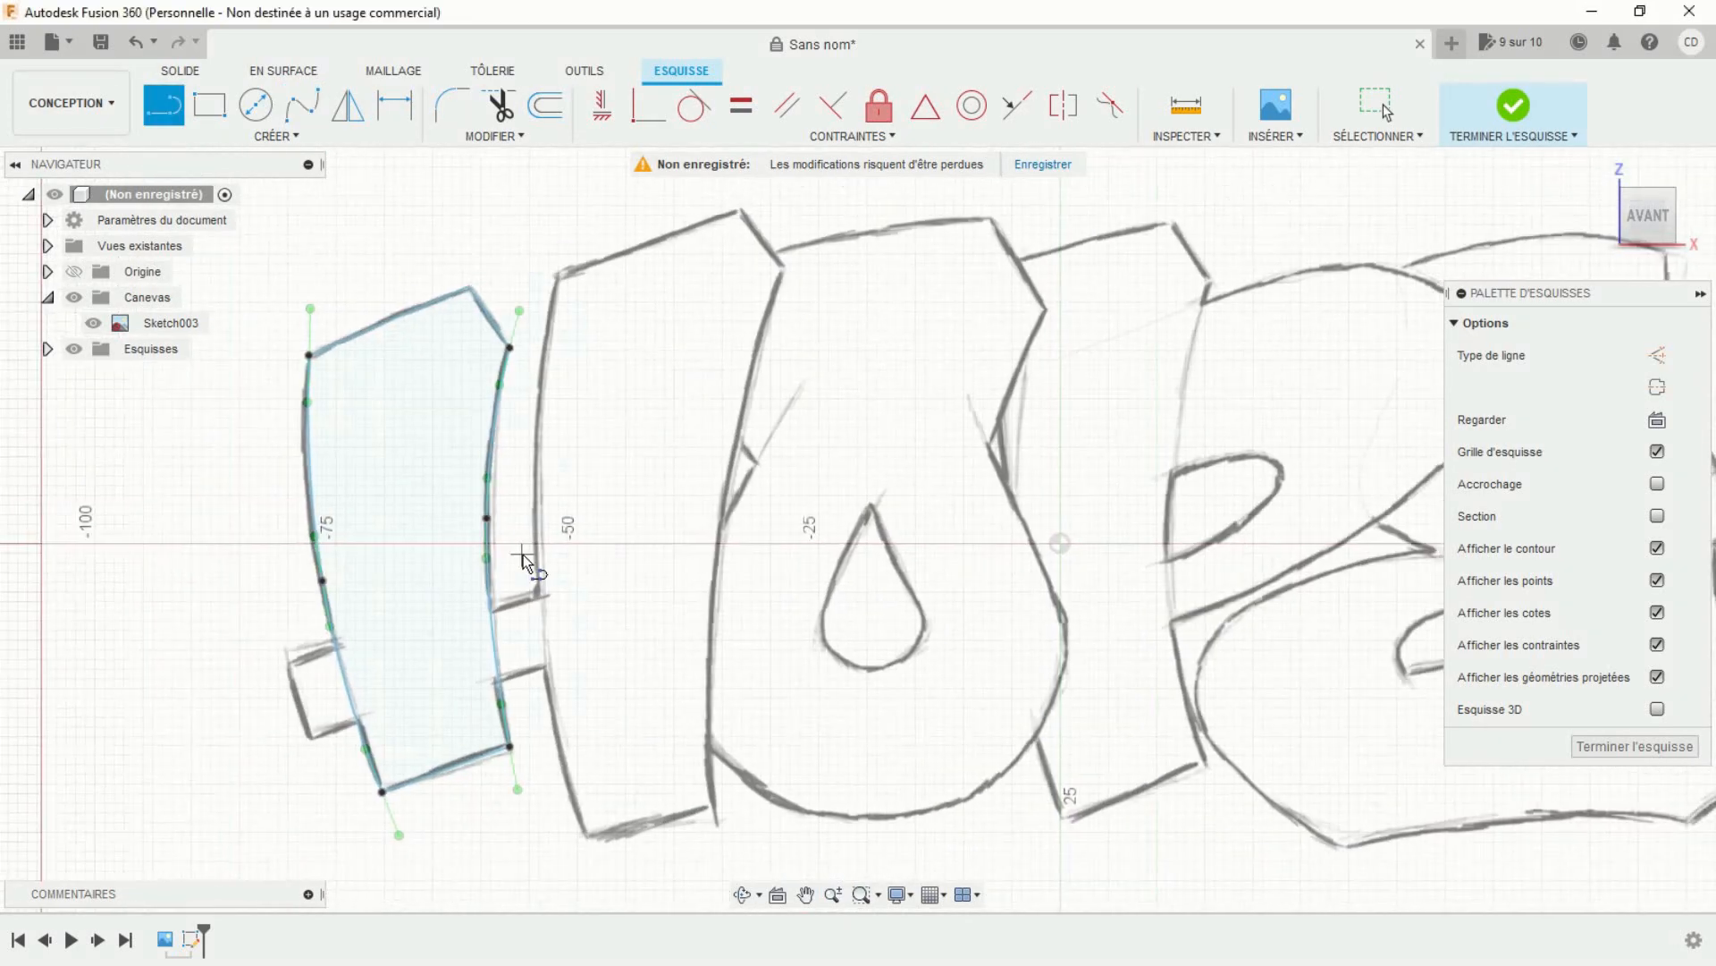
Trace both curved sides of the H's right stem with three-point splines.
left_click(302, 105)
left_click(587, 841)
left_click(536, 566)
left_click(559, 273)
left_click(505, 273)
left_click(715, 807)
left_click(715, 525)
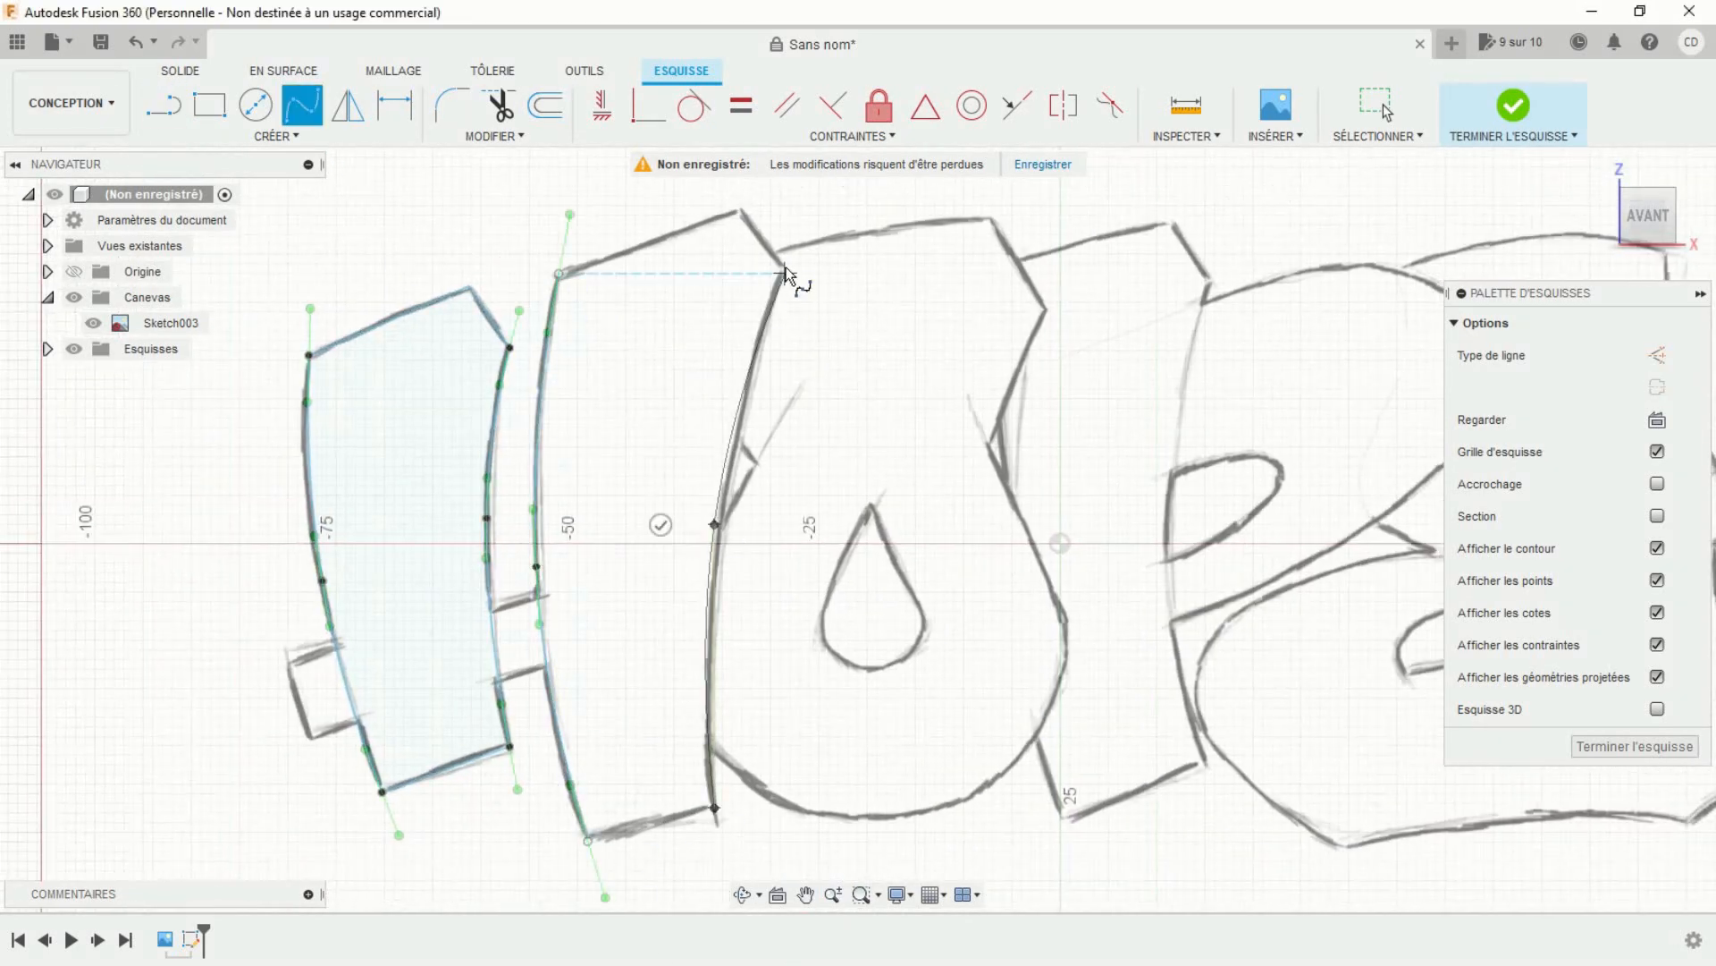
left_click(784, 274)
left_click(730, 273)
Close the bottom and the angled top of the H's right stem with straight lines.
left_click(164, 106)
left_click(714, 807)
left_click(587, 840)
left_click(559, 273)
left_click(740, 210)
left_click(784, 274)
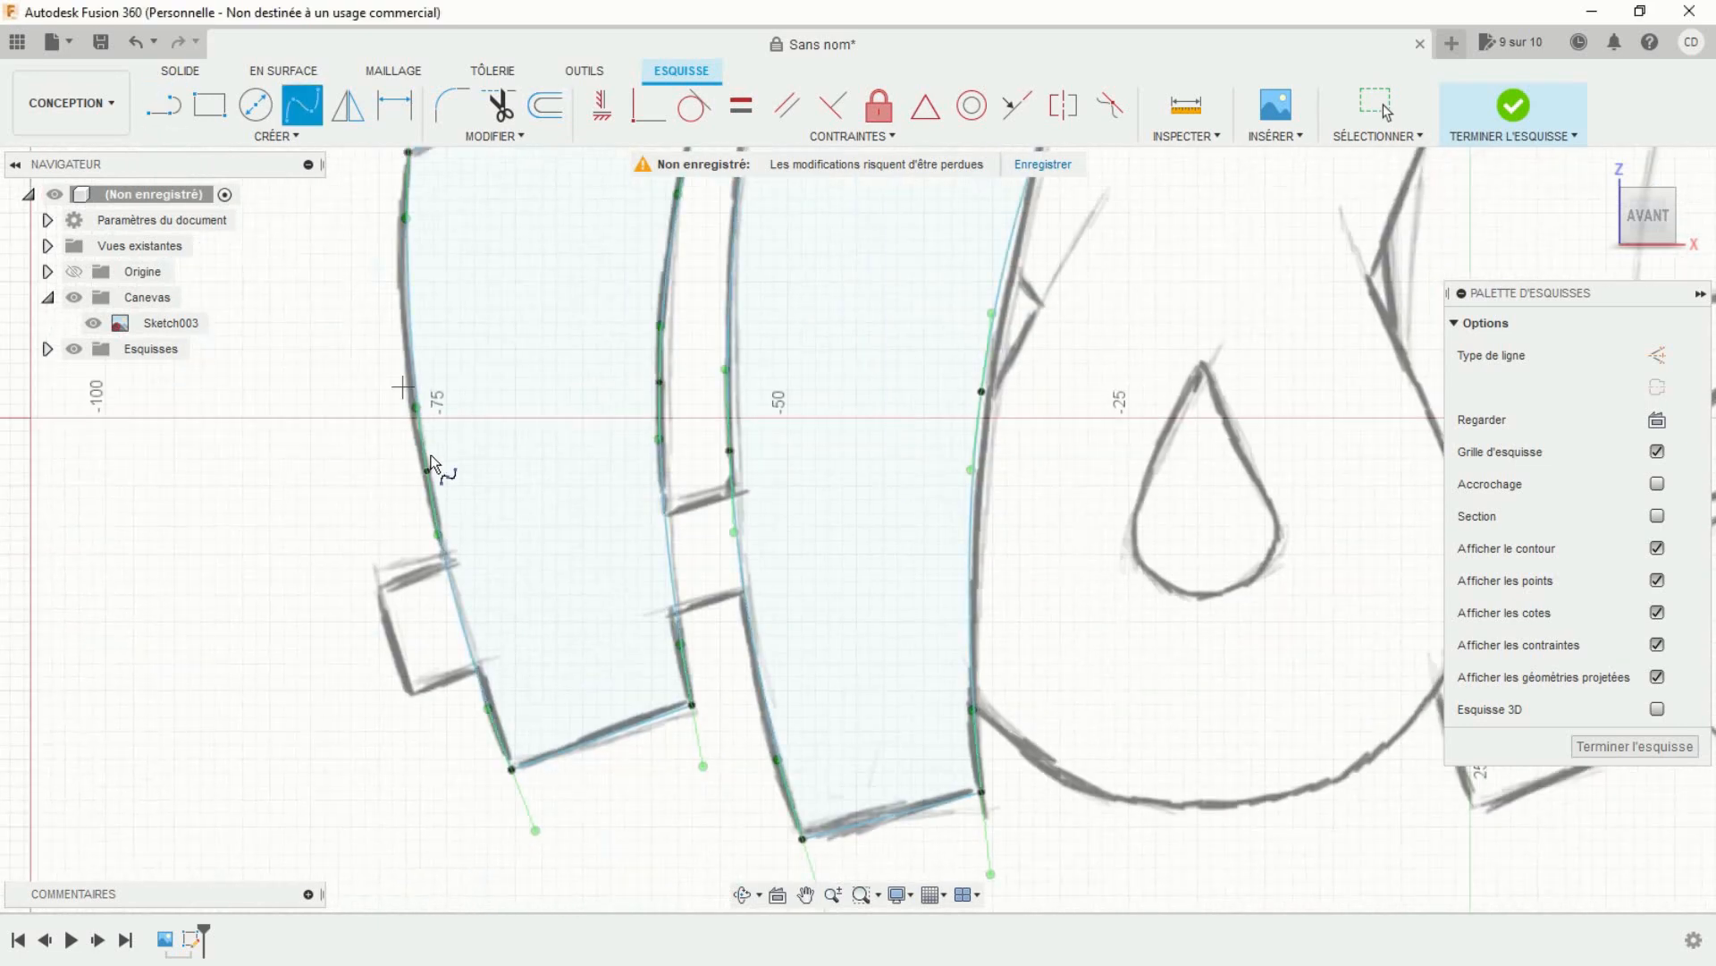
Trace the H crossbar's lower and upper edges with splines ending on the right stem.
left_click(409, 695)
left_click(598, 628)
left_click(745, 590)
left_click(729, 539)
left_click(377, 588)
left_click(591, 521)
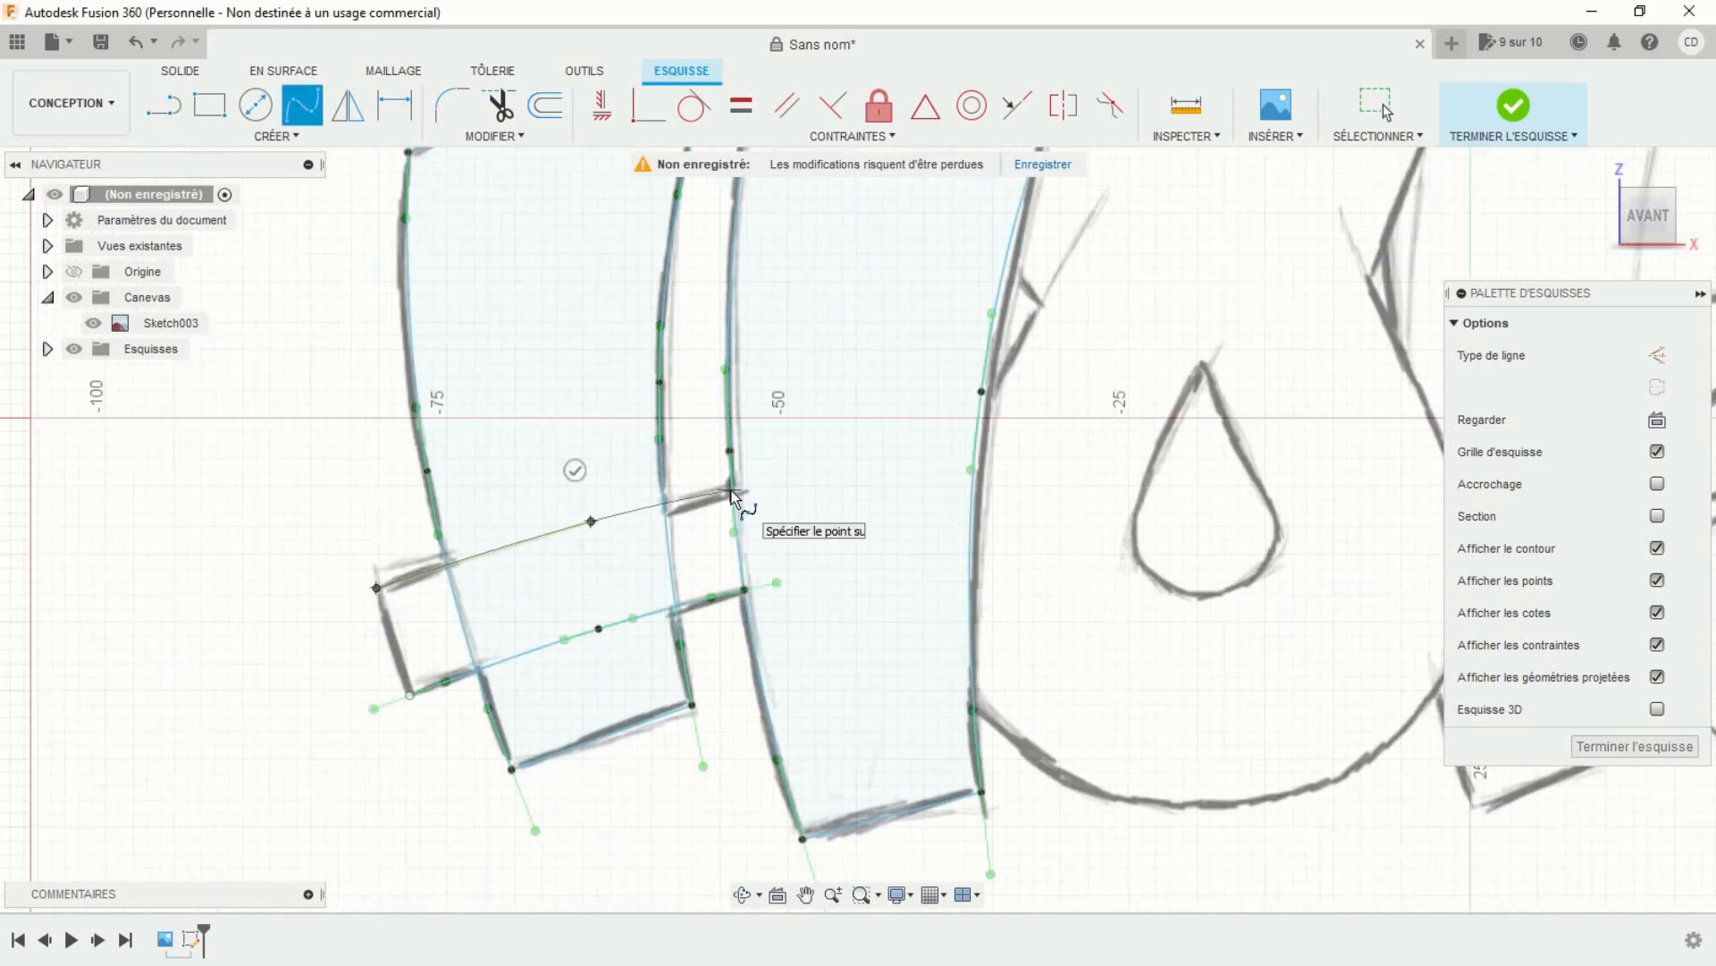
left_click(731, 491)
left_click(715, 440)
Close the crossbar's left end with a line and trim the overlapping segments inside the H.
left_click(164, 106)
left_click(377, 587)
left_click(409, 695)
scroll(393, 738, "down", 3)
left_click(500, 106)
left_click(490, 623)
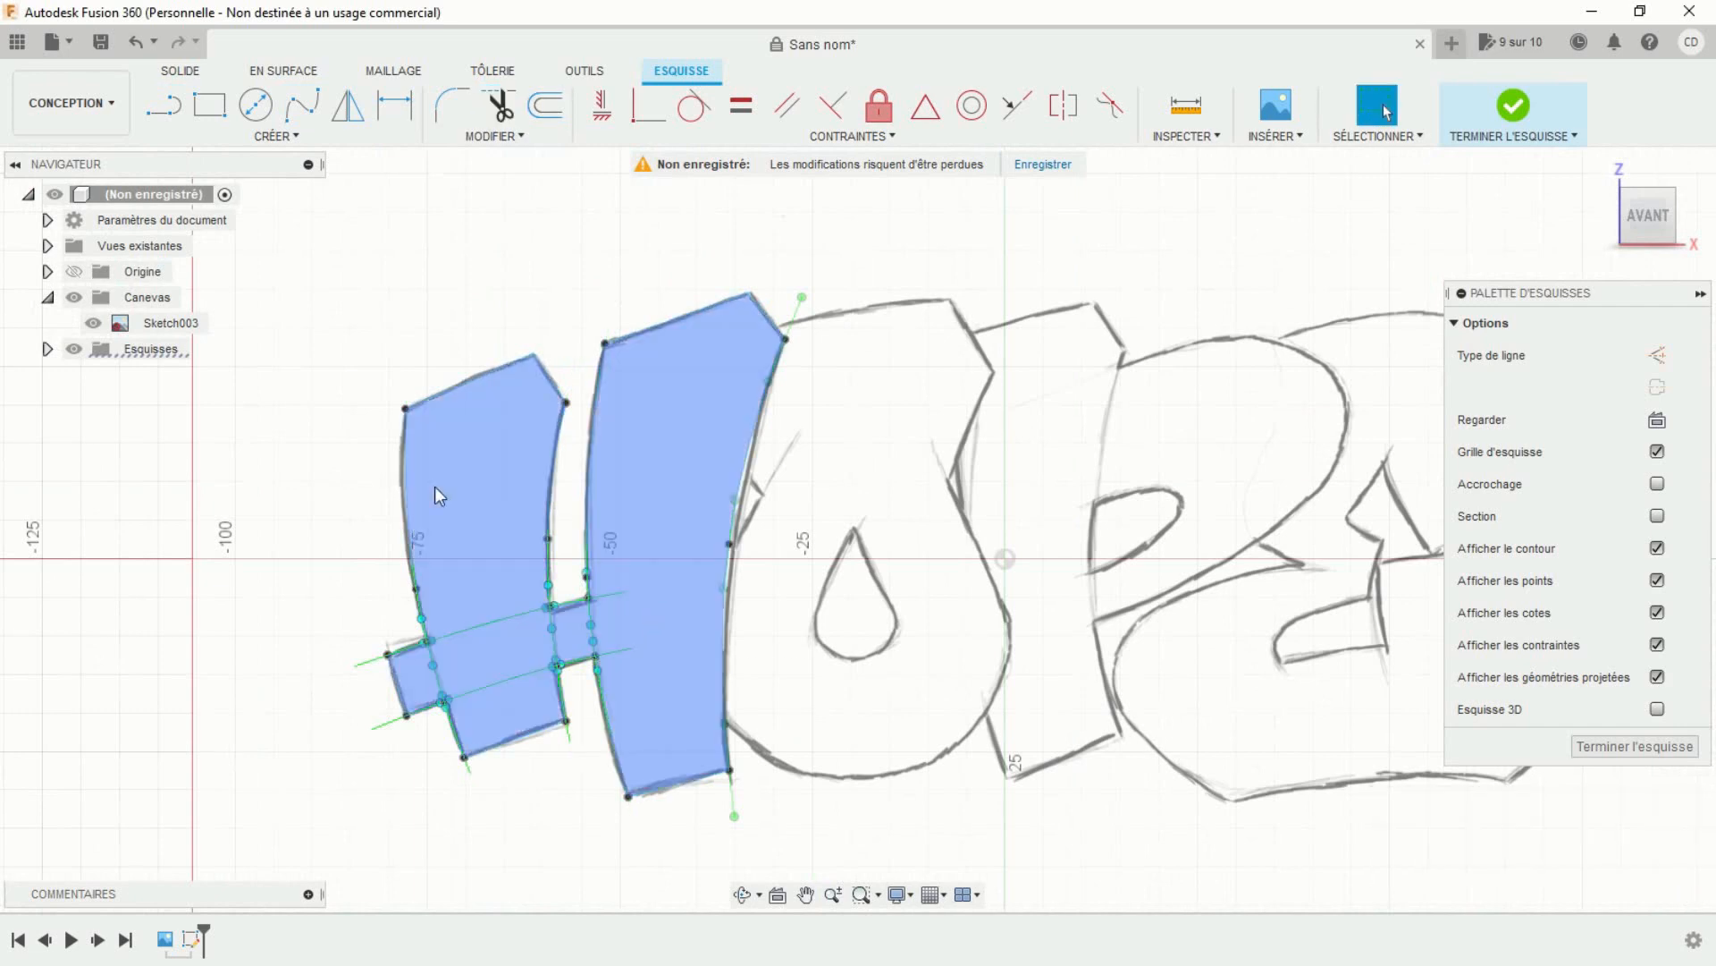
Trace the O's top edge with a spline and its angled upper-right side with lines.
scroll(804, 302, "up", 4)
left_click(302, 105)
left_click(483, 433)
left_click(652, 395)
left_click(818, 382)
left_click(164, 106)
left_click(818, 382)
left_click(903, 521)
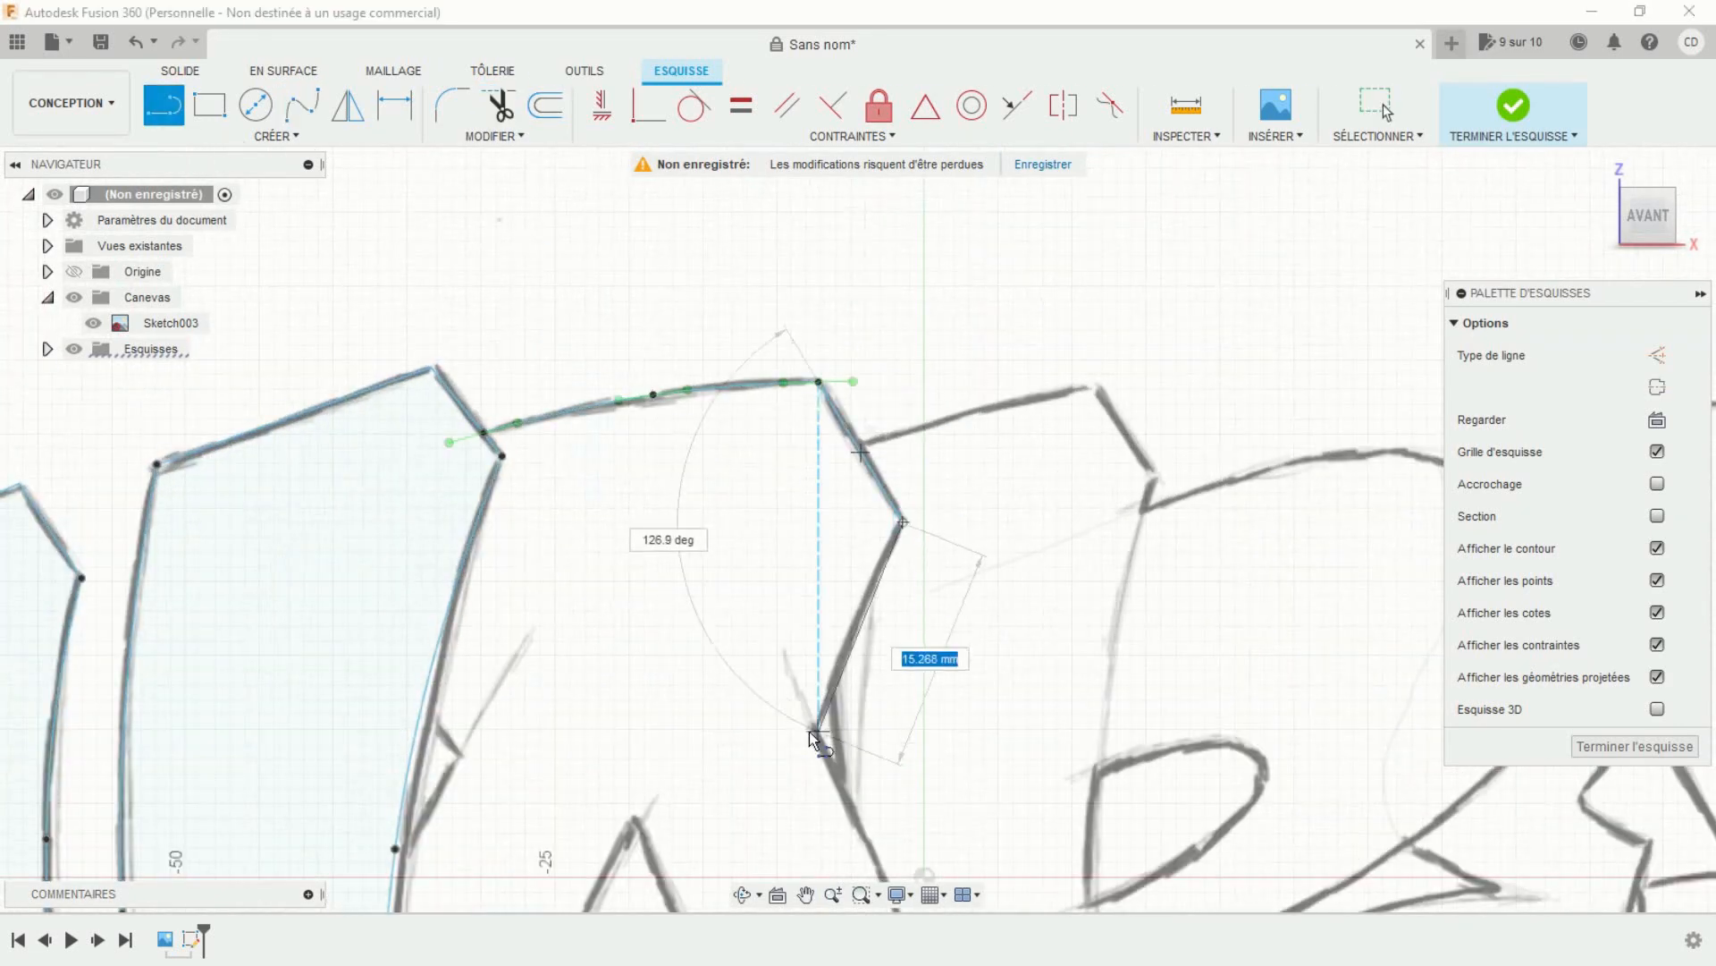
left_click(817, 731)
Trace the small notch on the O's left side with a line and a spline meeting the H.
middle_click_drag(679, 738, 717, 402)
left_click(164, 106)
left_click(457, 373)
left_click(496, 420)
left_click(302, 105)
scroll(480, 494, "up", 4)
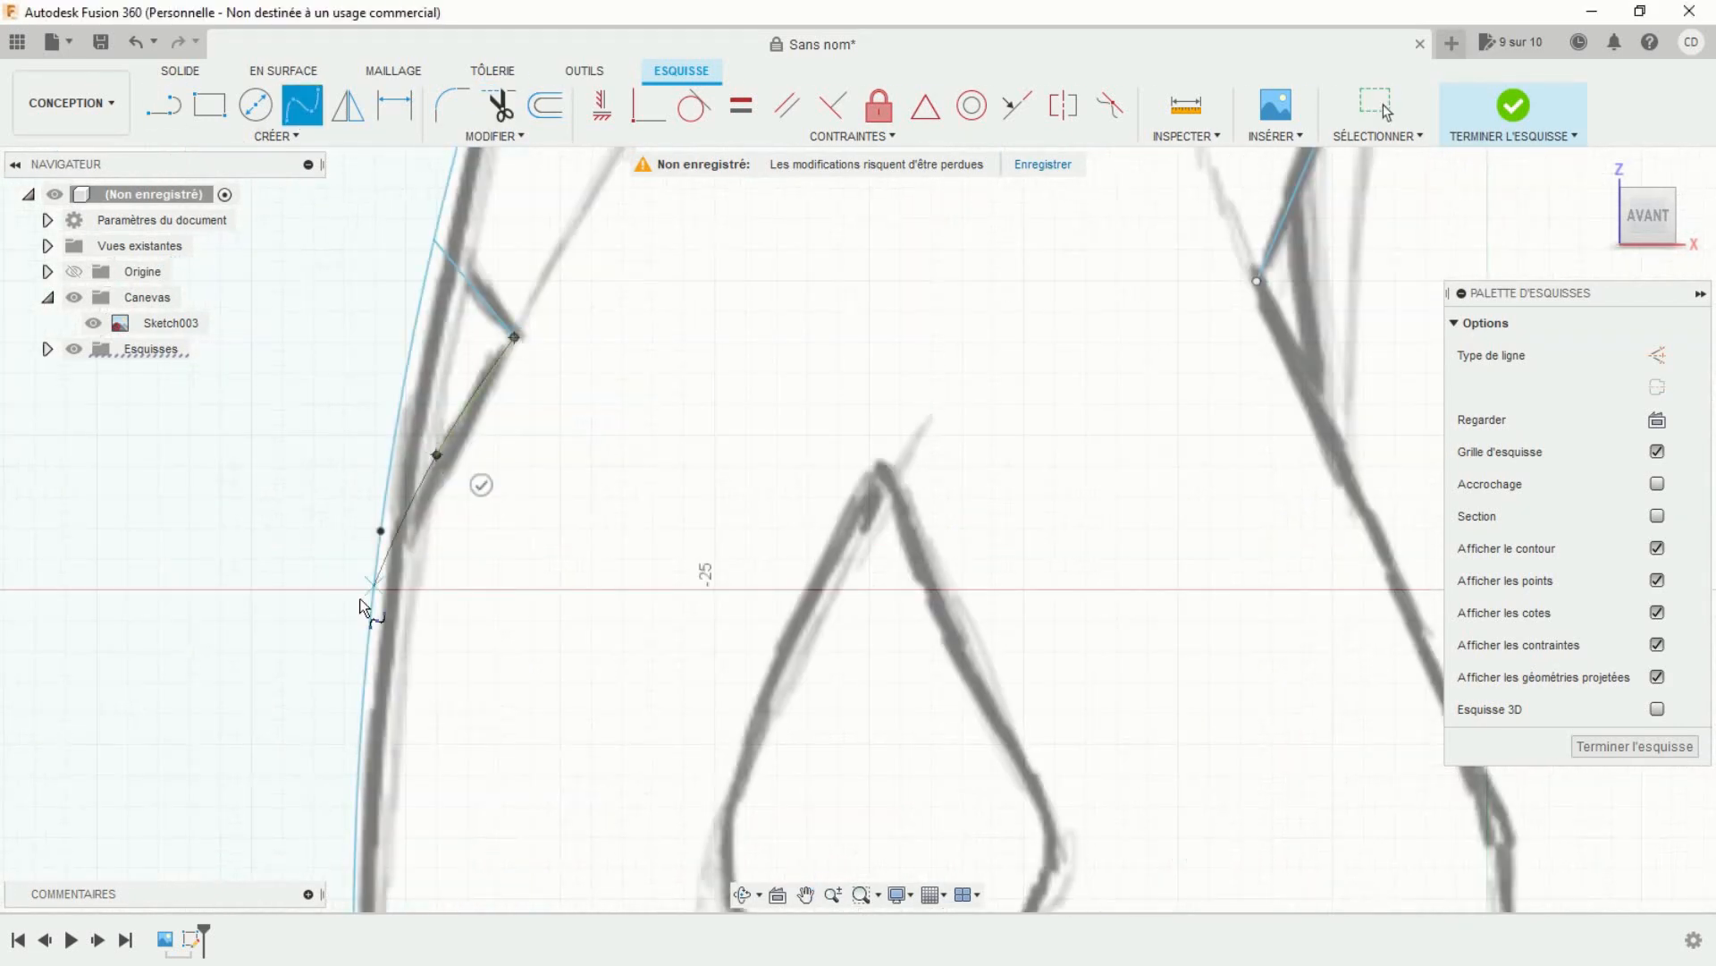
scroll(360, 605, "down", 4)
Trace the O's rounded bottom and right side with a spline up to the right-hand notch.
scroll(385, 496, "up", 4)
left_click(958, 666)
left_click(1111, 572)
middle_click_drag(1165, 506, 856, 744)
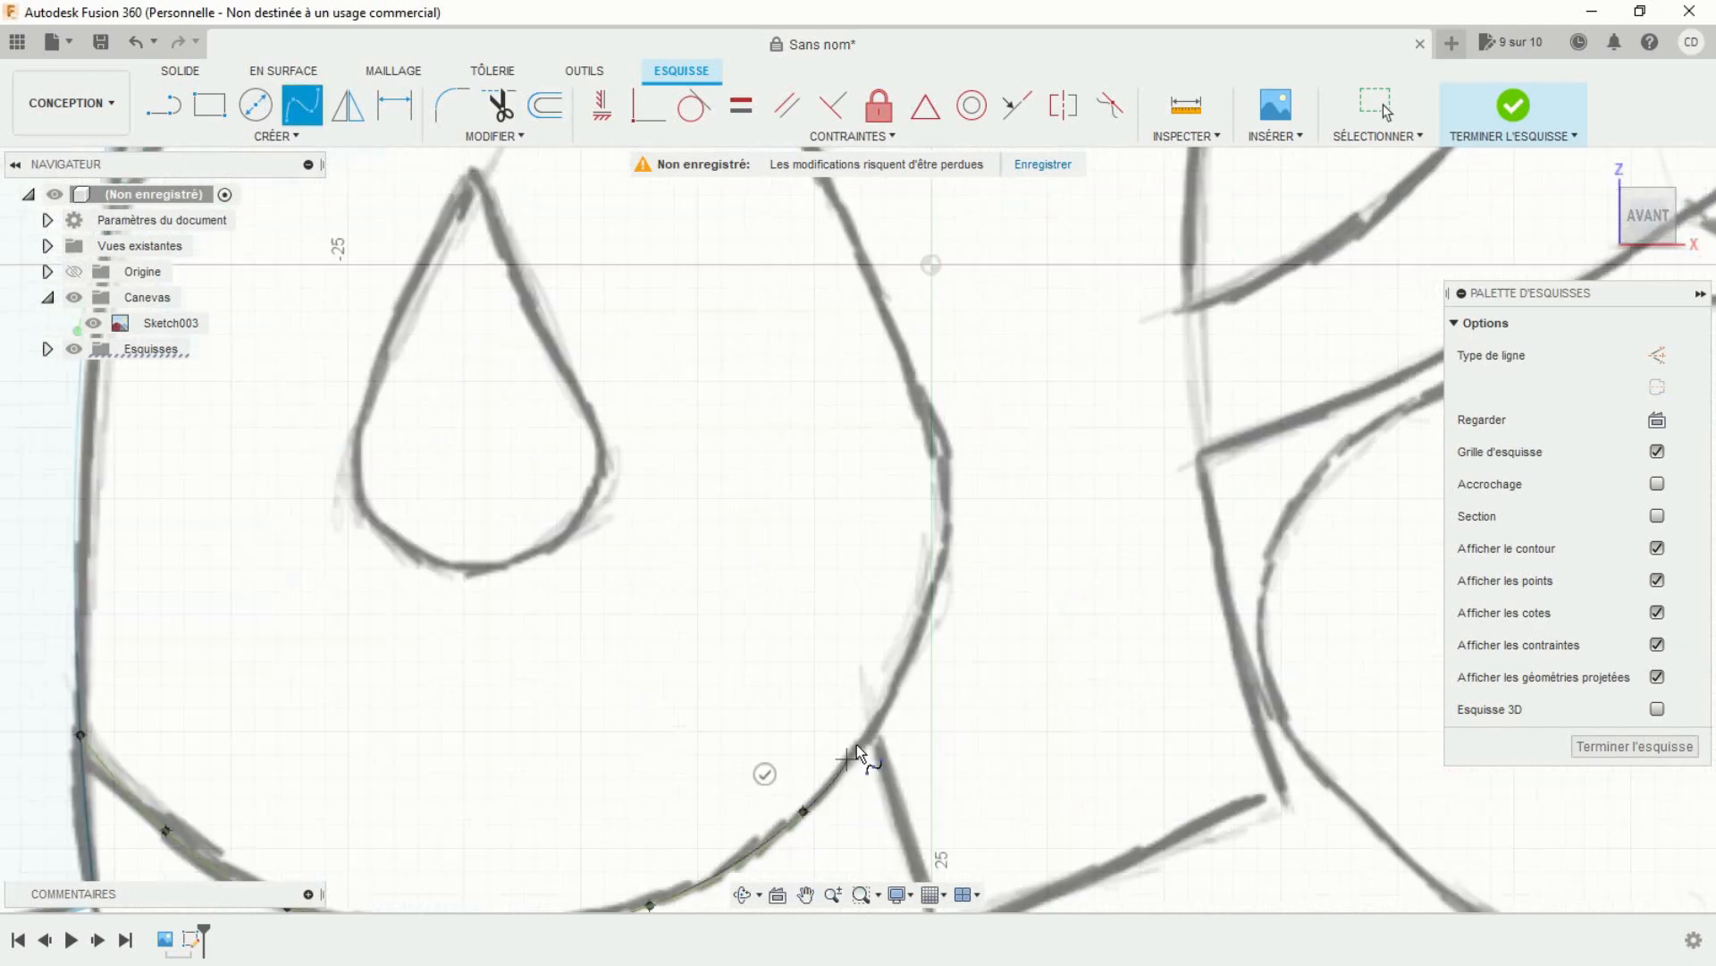
left_click(904, 345)
middle_click_drag(869, 258, 913, 560)
scroll(754, 356, "down", 4)
Trace the upper-left side of the O's teardrop hole with a spline from its tip.
scroll(626, 474, "up", 4)
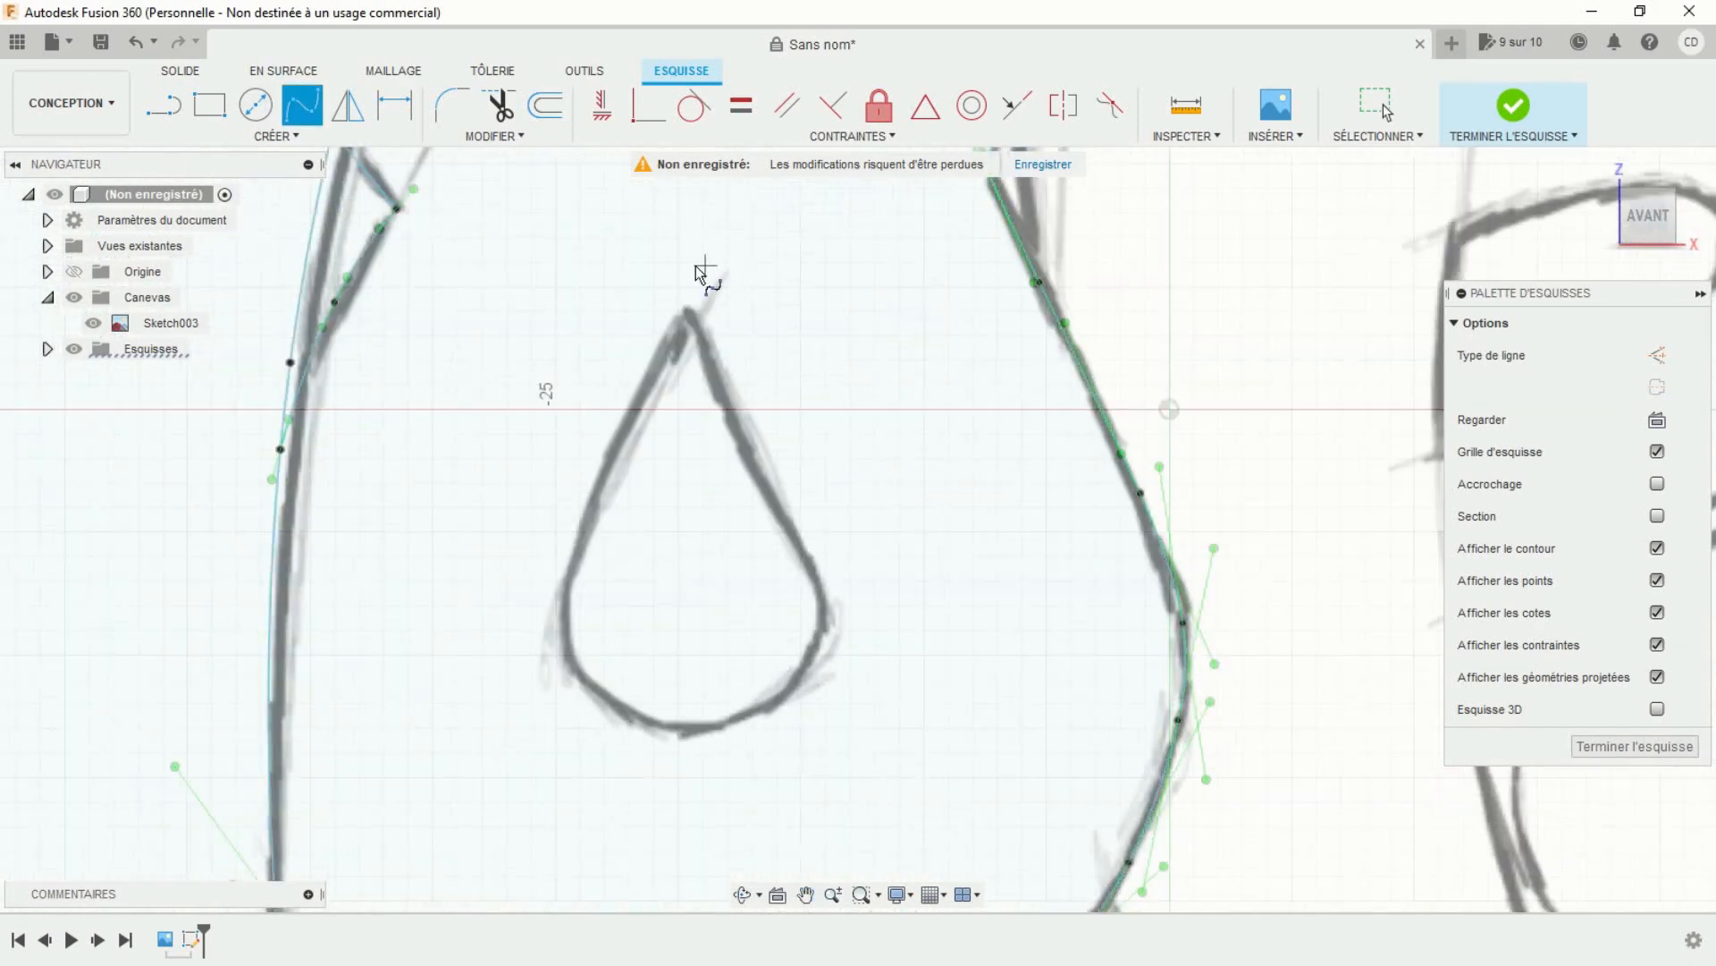
left_click(690, 315)
left_click(601, 483)
left_click(563, 598)
key("Return")
Complete the teardrop hole with a spline around its rounded bottom and up the right side to the tip.
scroll(574, 604, "up", 5)
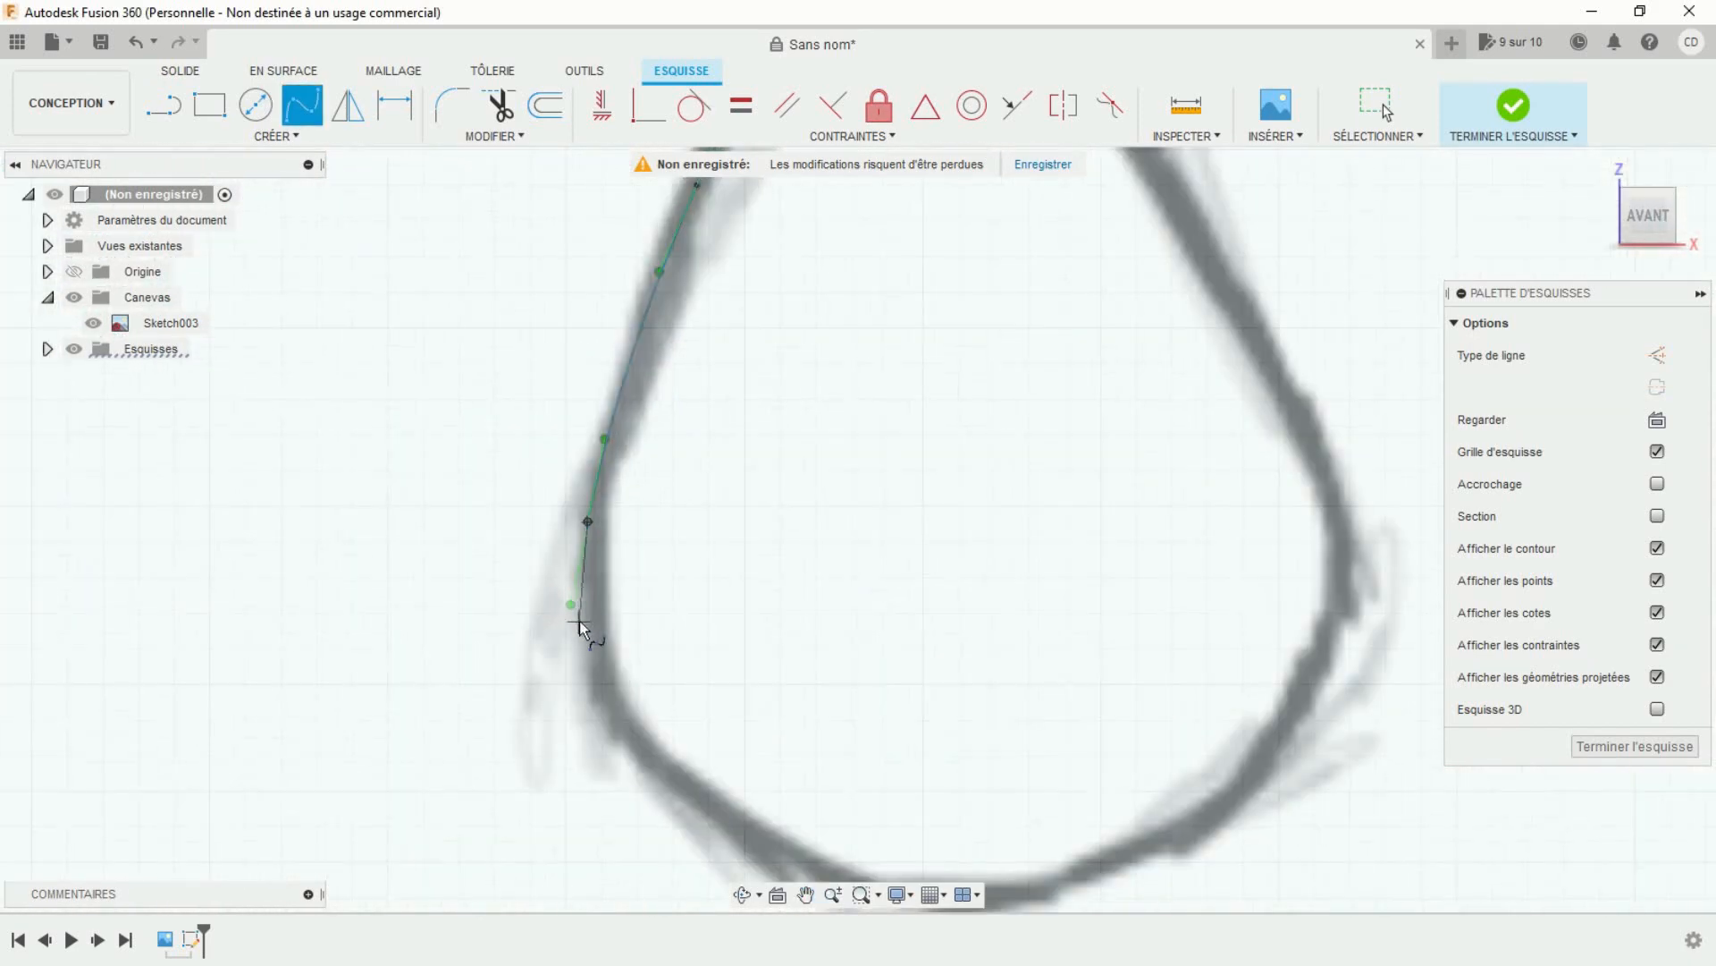
left_click(601, 699)
left_click(685, 794)
scroll(702, 780, "down", 2)
middle_click_drag(716, 777, 580, 632)
left_click(646, 712)
left_click(805, 720)
left_click(949, 666)
left_click(1025, 554)
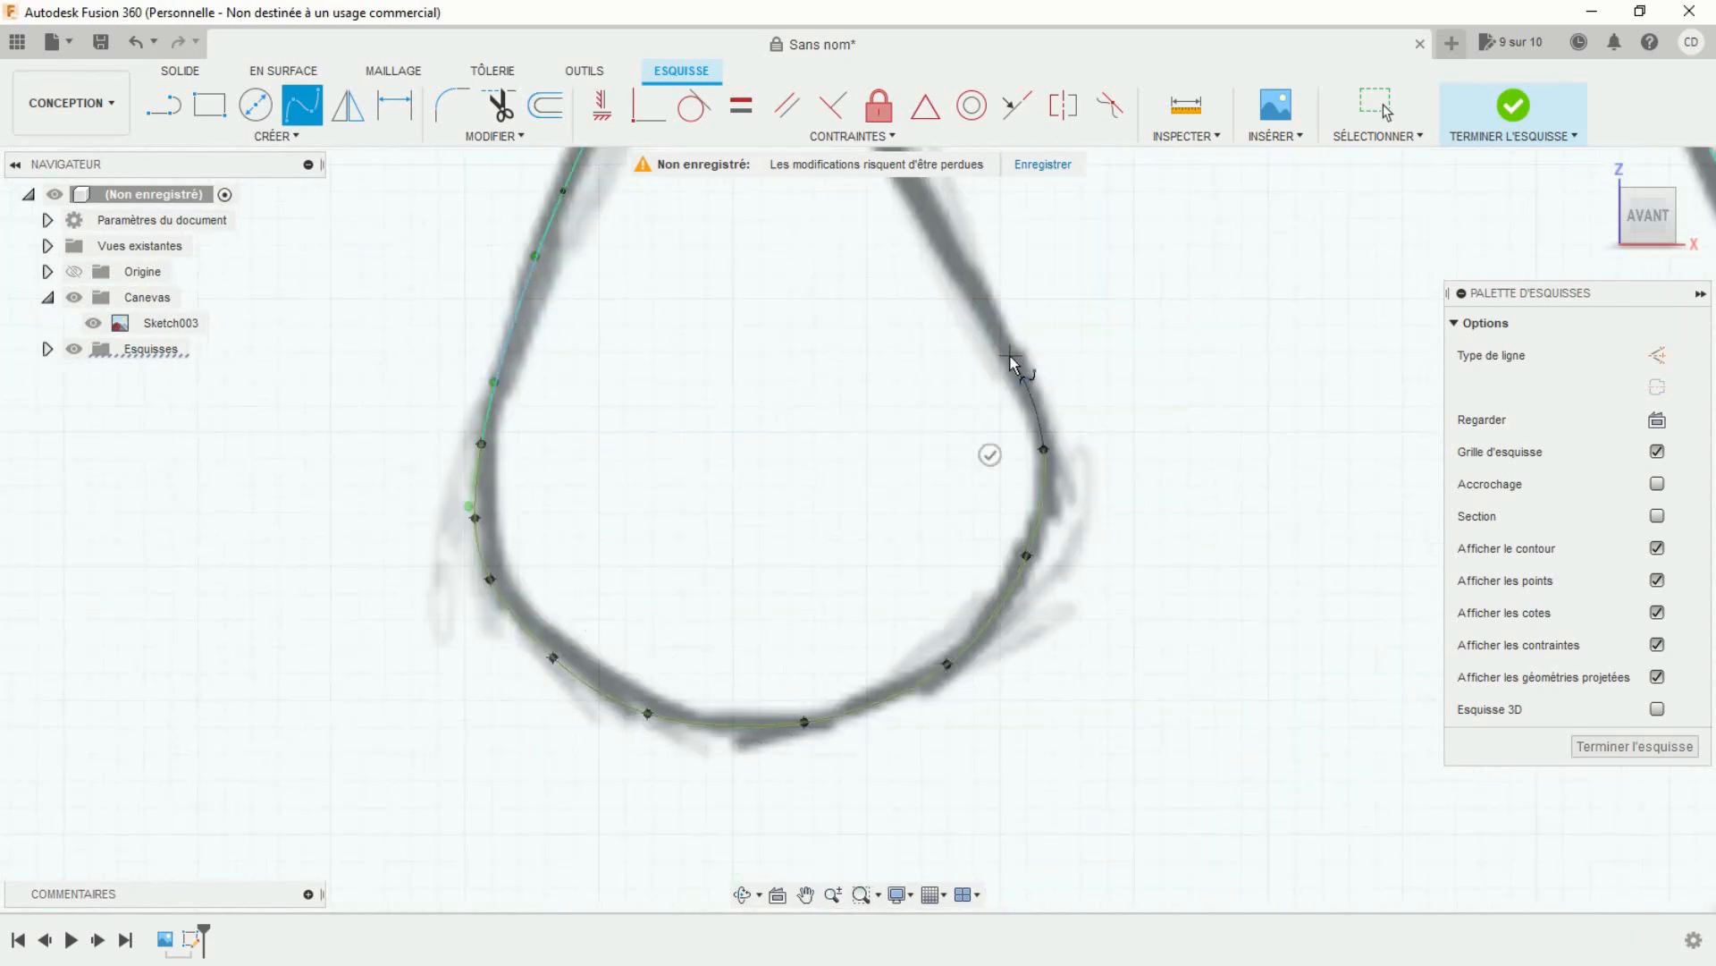
left_click(925, 392)
middle_click_drag(925, 390, 948, 581)
left_click(894, 384)
key("Return")
scroll(960, 444, "down", 8)
key("Escape")
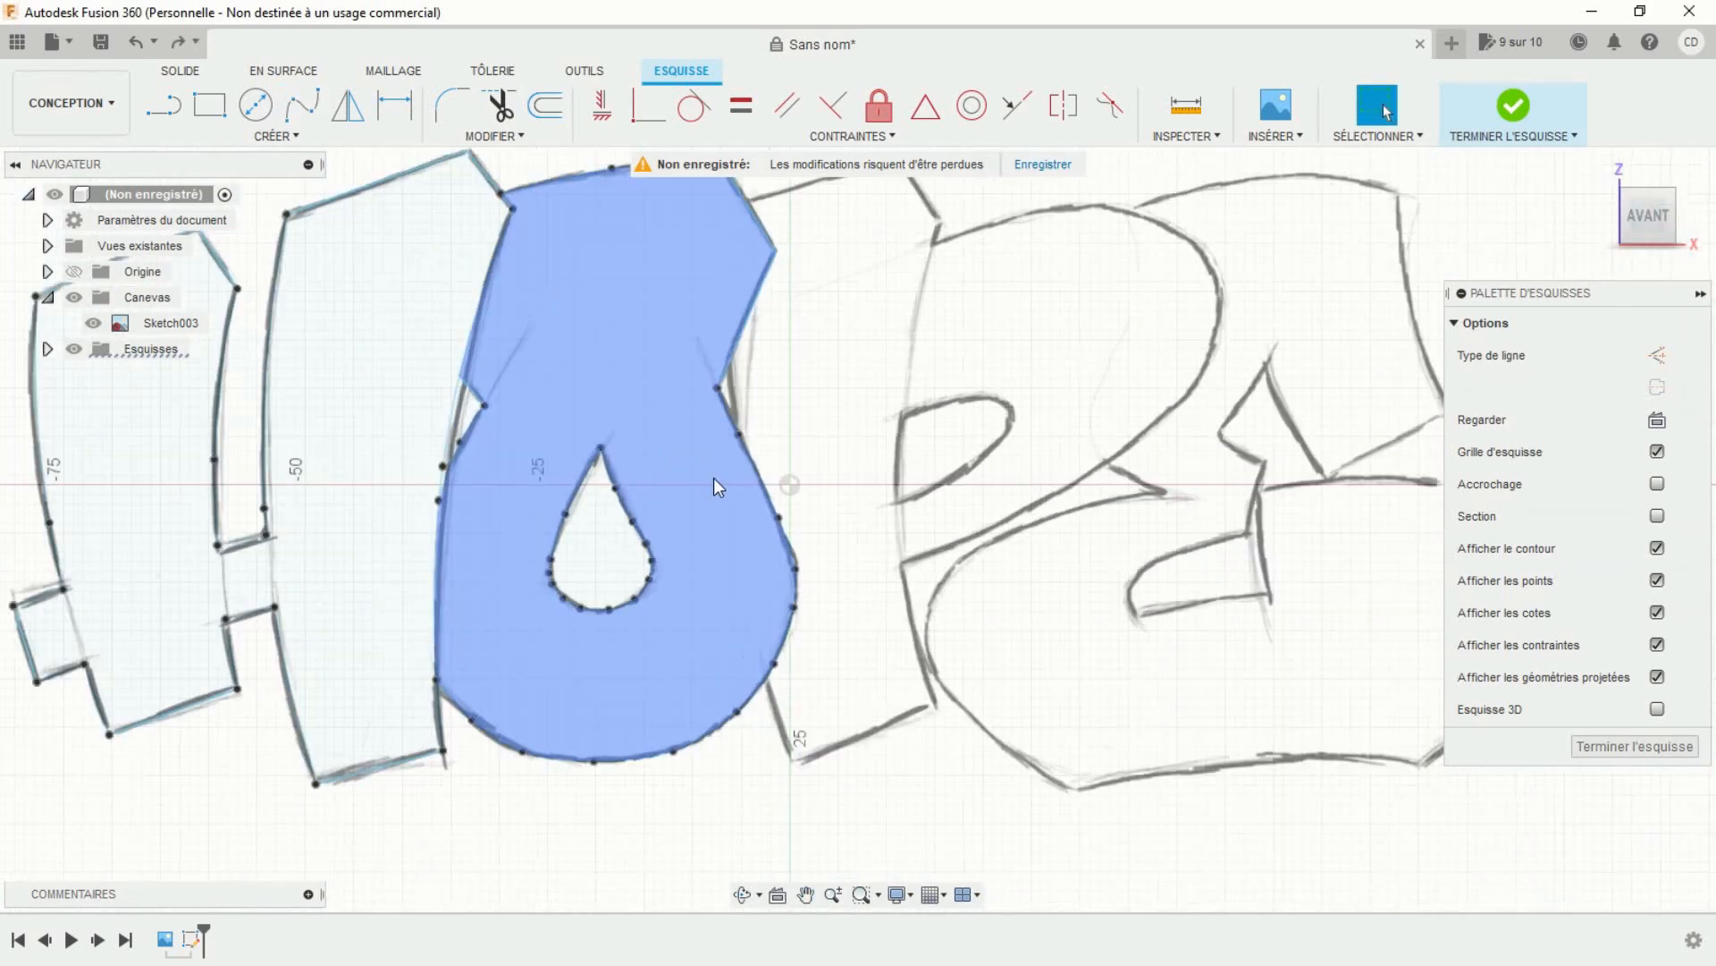
Trace the left edge of the P's stem with a spline running behind the O.
left_click(302, 105)
scroll(941, 638, "up", 3)
left_click(670, 838)
left_click(626, 696)
scroll(626, 694, "down", 2)
scroll(599, 387, "up", 4)
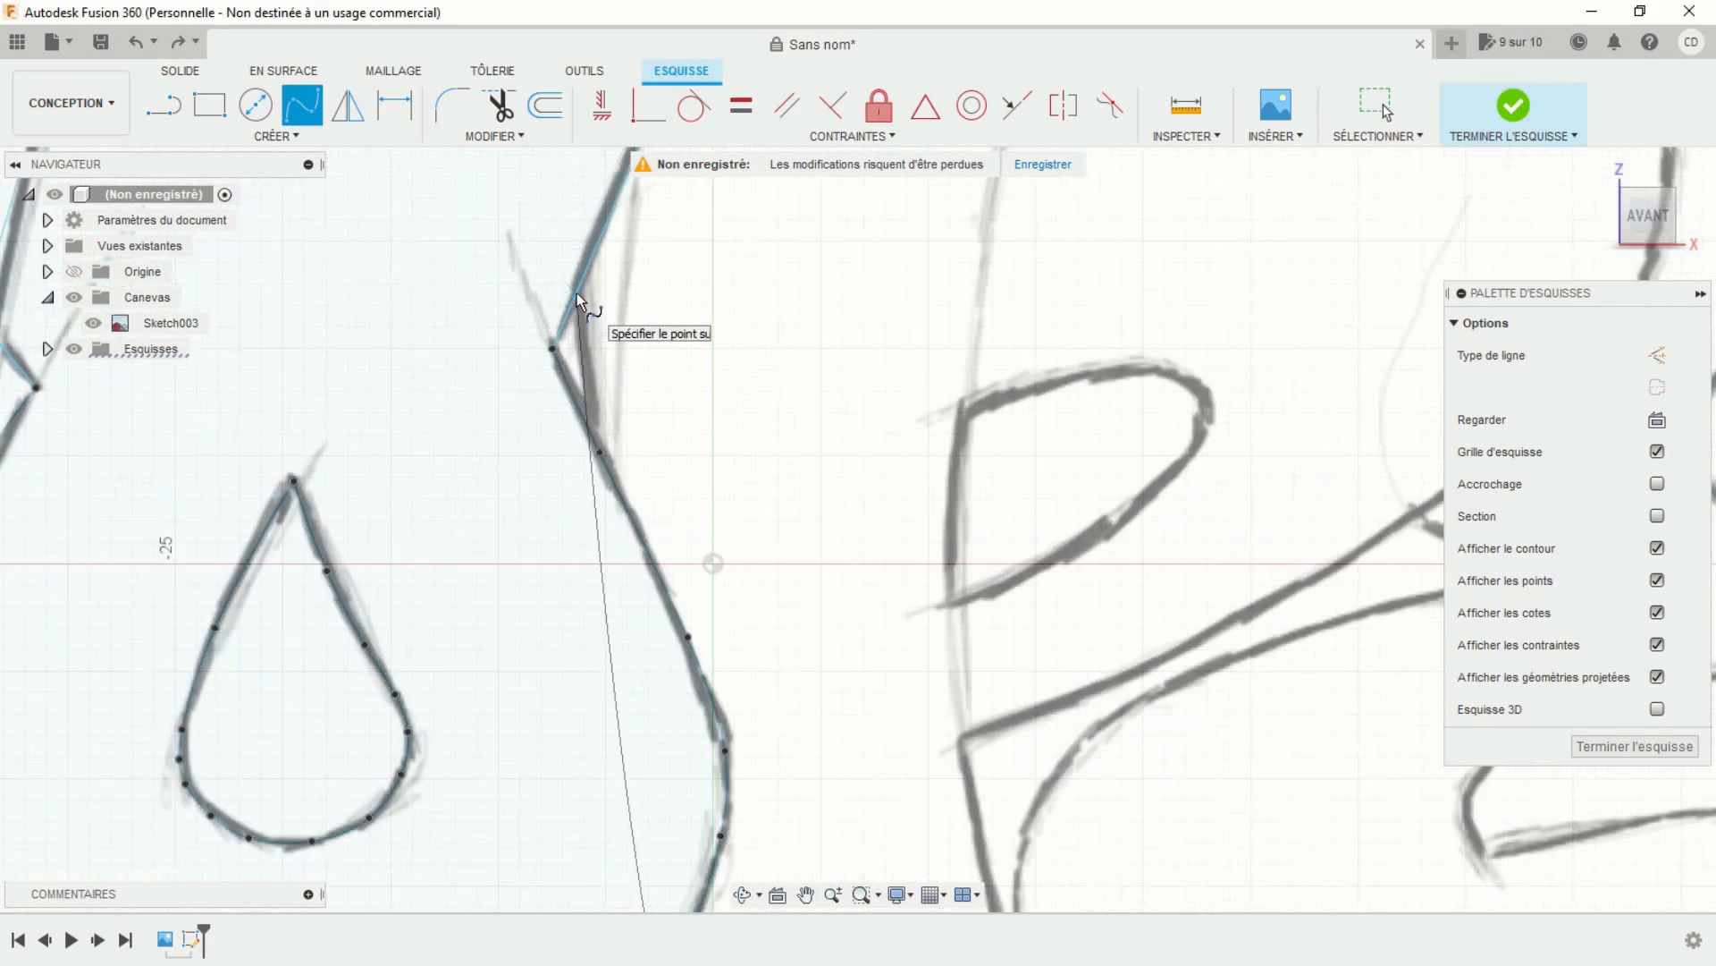
left_click(576, 293)
scroll(577, 293, "down", 5)
middle_click_drag(576, 292, 578, 409)
left_click(581, 262)
left_click(528, 254)
Draw straight lines along the angled top and the bottom of the P's stem.
left_click(164, 106)
left_click(581, 262)
left_click(742, 219)
left_click(778, 275)
left_click(824, 244)
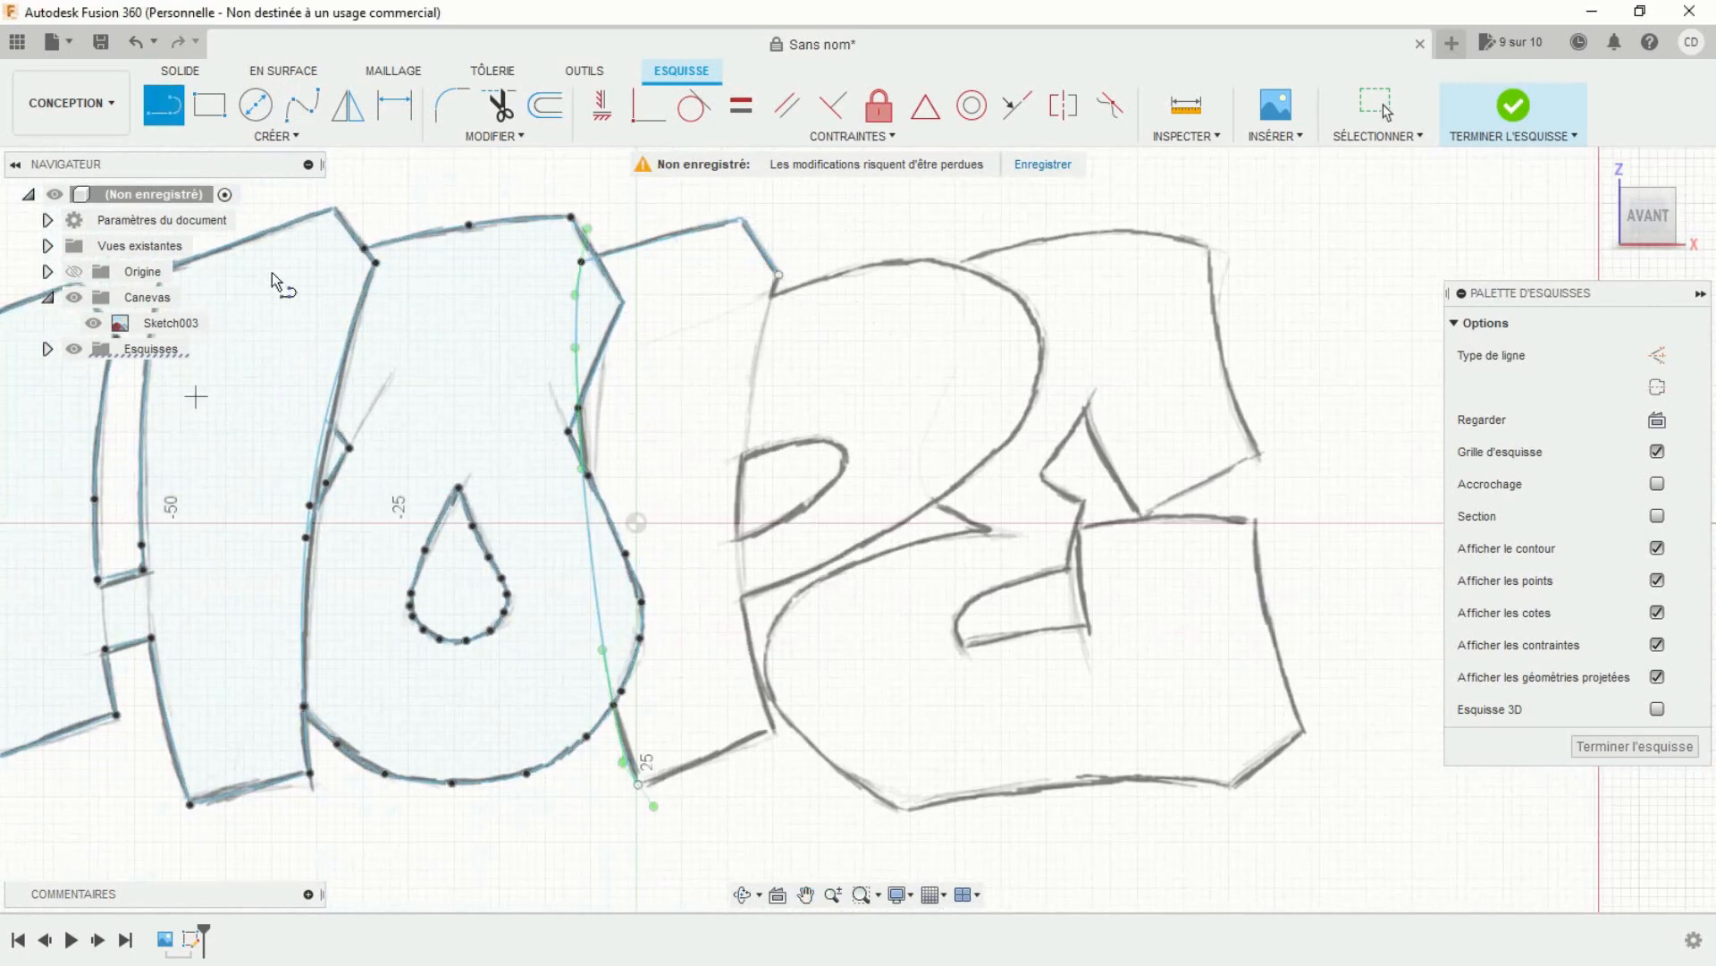
left_click(638, 784)
Trace the right edge of the P's stem with a spline from its top corner to the bottom.
left_click(302, 105)
left_click(779, 274)
left_click(726, 259)
scroll(830, 447, "up", 2)
middle_click_drag(829, 448, 781, 502)
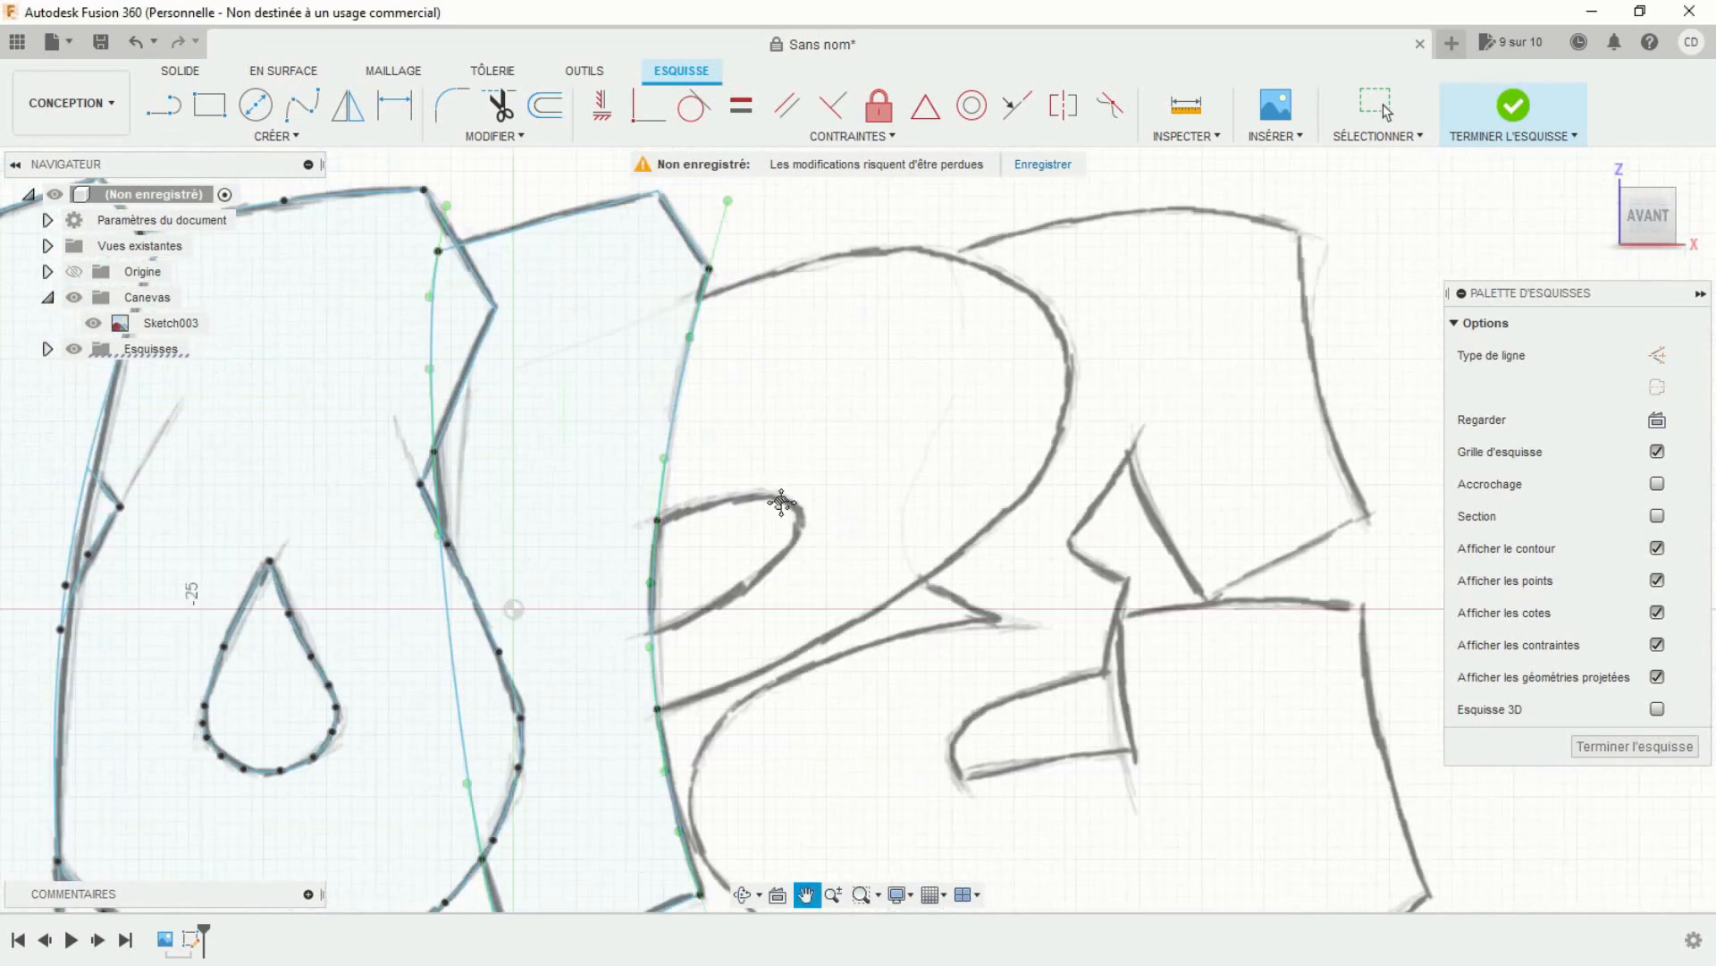
Trace the outside of the P's bowl with a spline from the stem's top around to the stem's lower right edge.
scroll(796, 554, "up", 3)
left_click(699, 315)
left_click(849, 260)
left_click(990, 238)
left_click(996, 770)
middle_click_drag(814, 870, 914, 682)
left_click(914, 682)
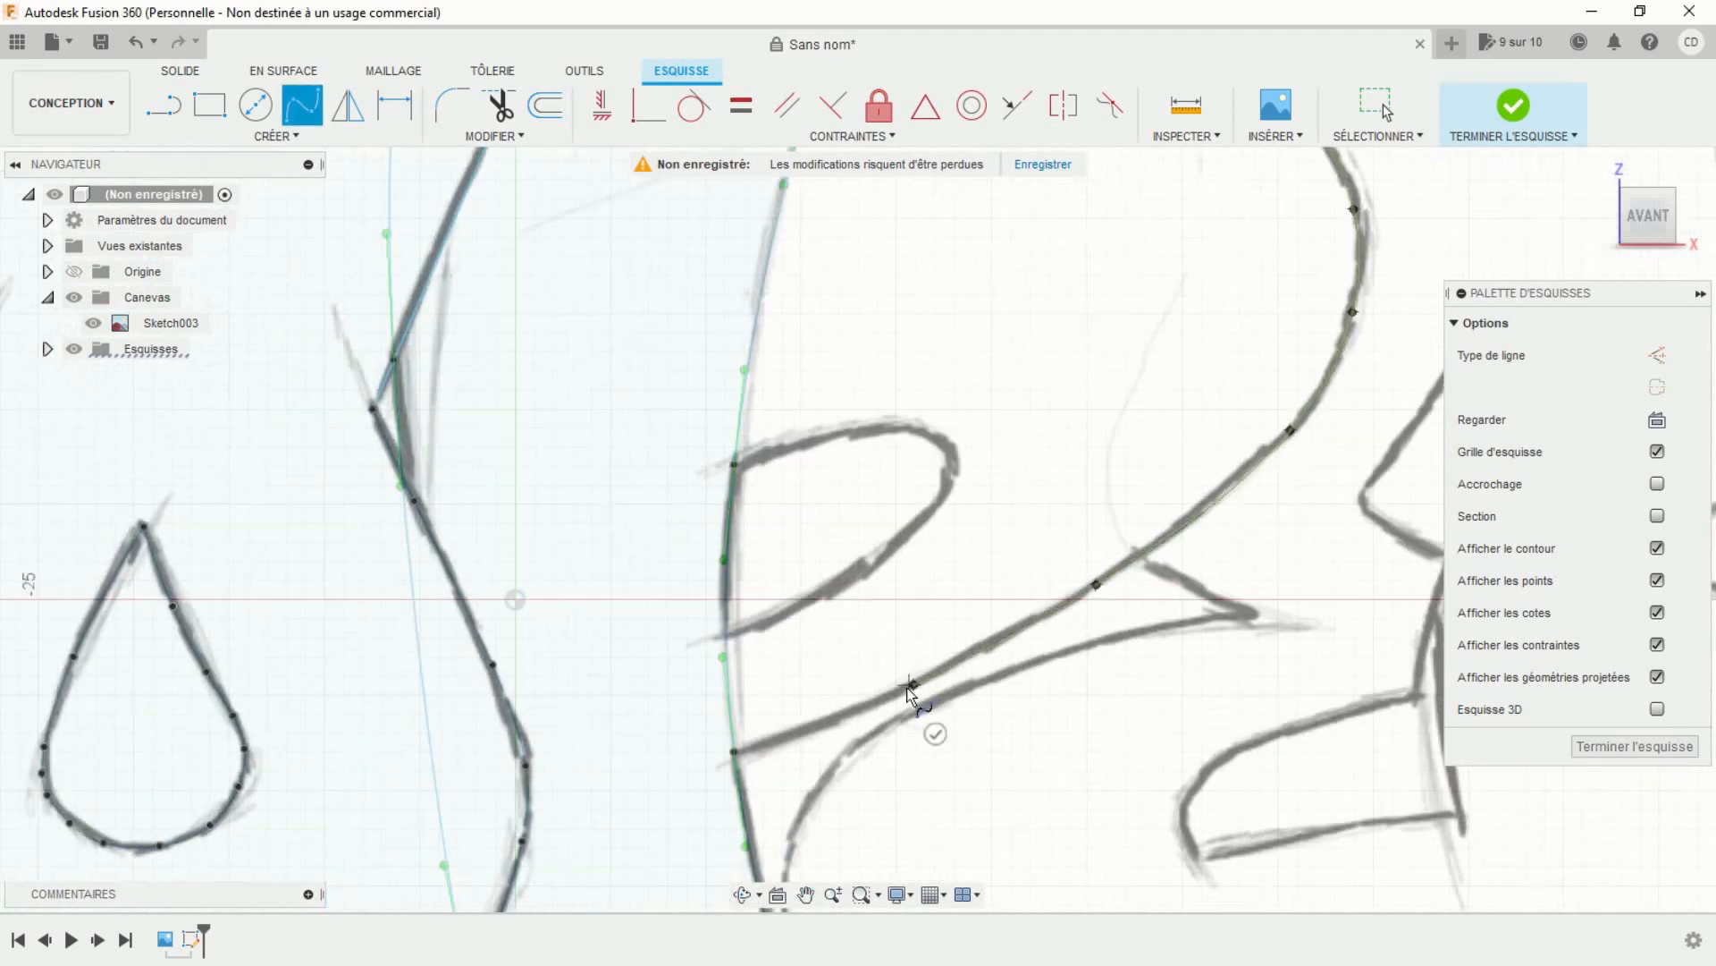
left_click(735, 749)
left_click(750, 800)
Trace the hole inside the P's bowl with a spline starting and ending on the stem's right edge.
middle_click_drag(760, 465, 694, 538)
left_click(669, 536)
left_click(763, 505)
left_click(706, 688)
left_click(663, 704)
scroll(760, 573, "down", 4)
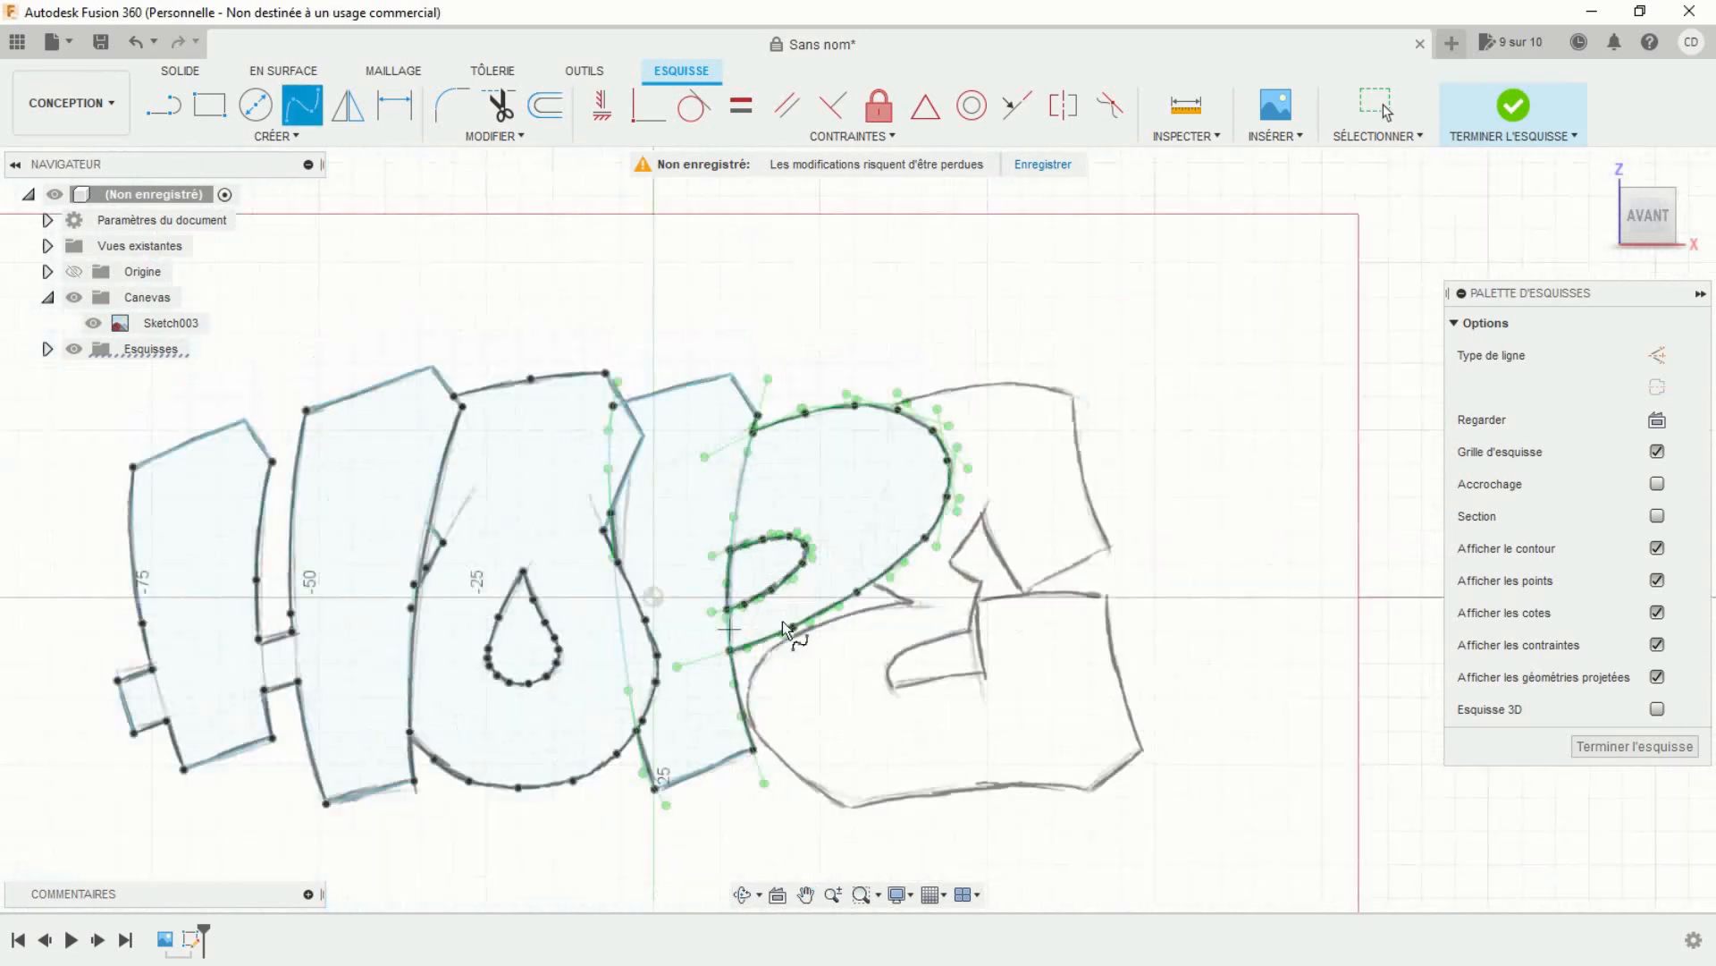
Trim the P's stem edges where they run behind the O and across the inside of the bowl.
left_click(499, 105)
left_click(604, 394)
scroll(626, 357, "up", 3)
key("Escape")
scroll(760, 465, "down", 3)
scroll(903, 586, "up", 3)
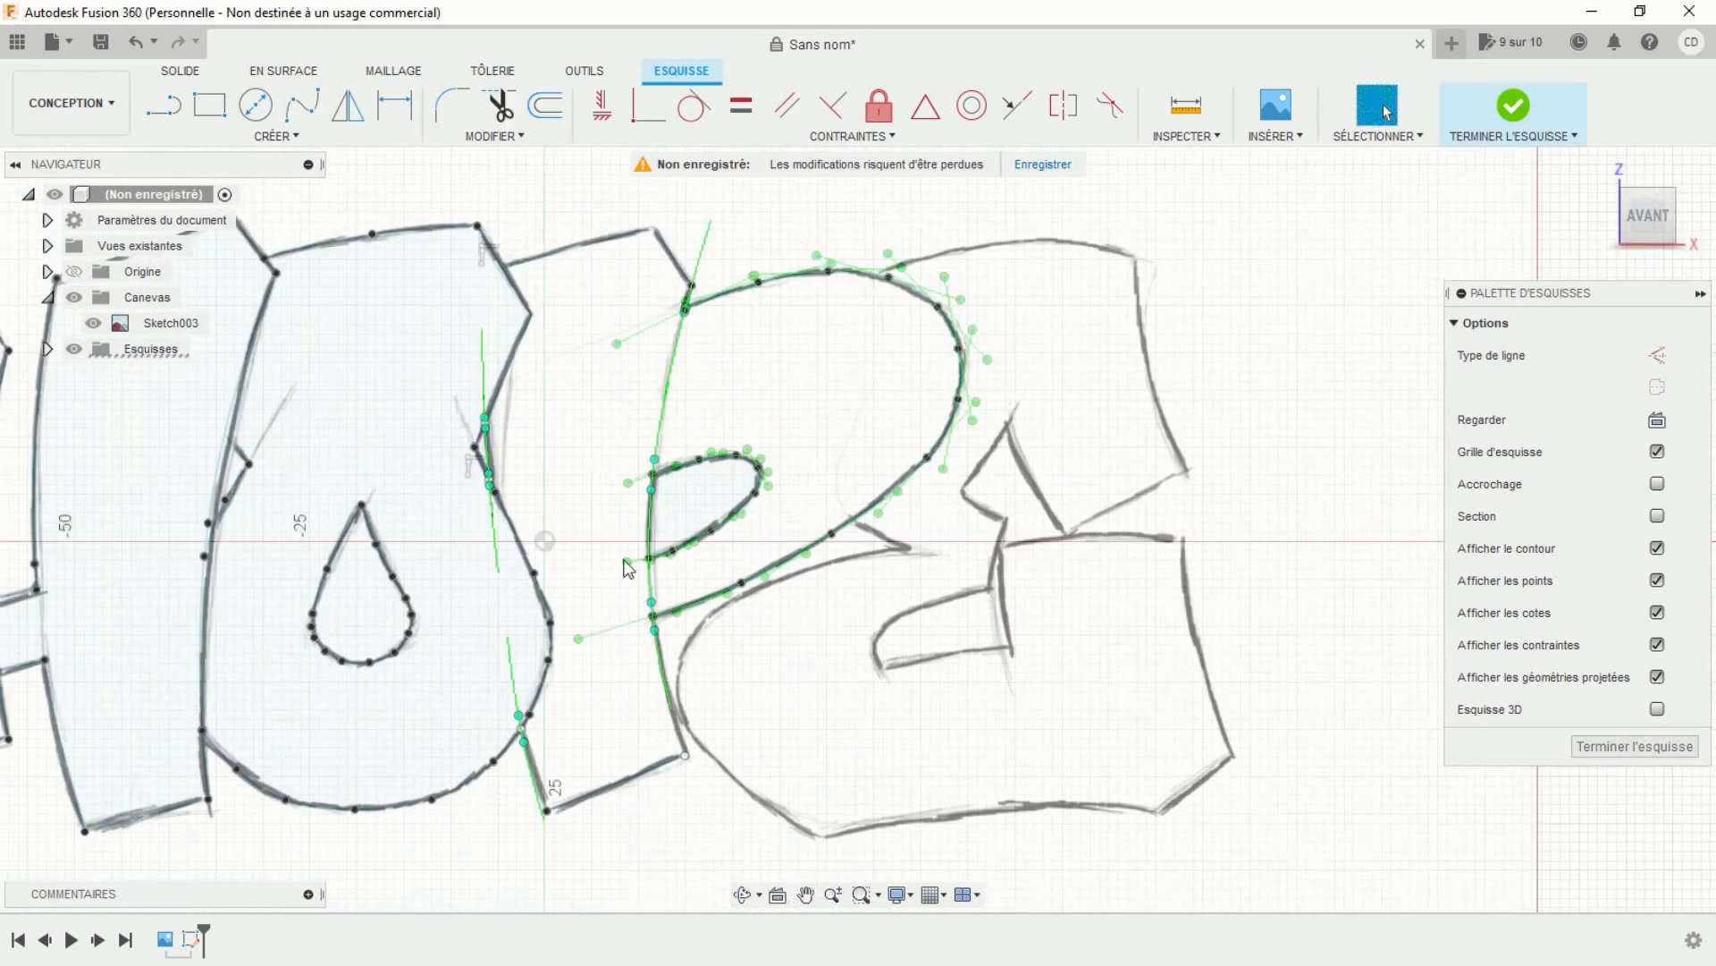
key("Escape")
Trace the right edge of the E's upper arm with a spline from its lower corner to the top corner.
scroll(859, 536, "up", 2)
middle_click_drag(894, 447, 572, 617)
left_click(302, 106)
left_click(1004, 618)
left_click(951, 478)
left_click(930, 320)
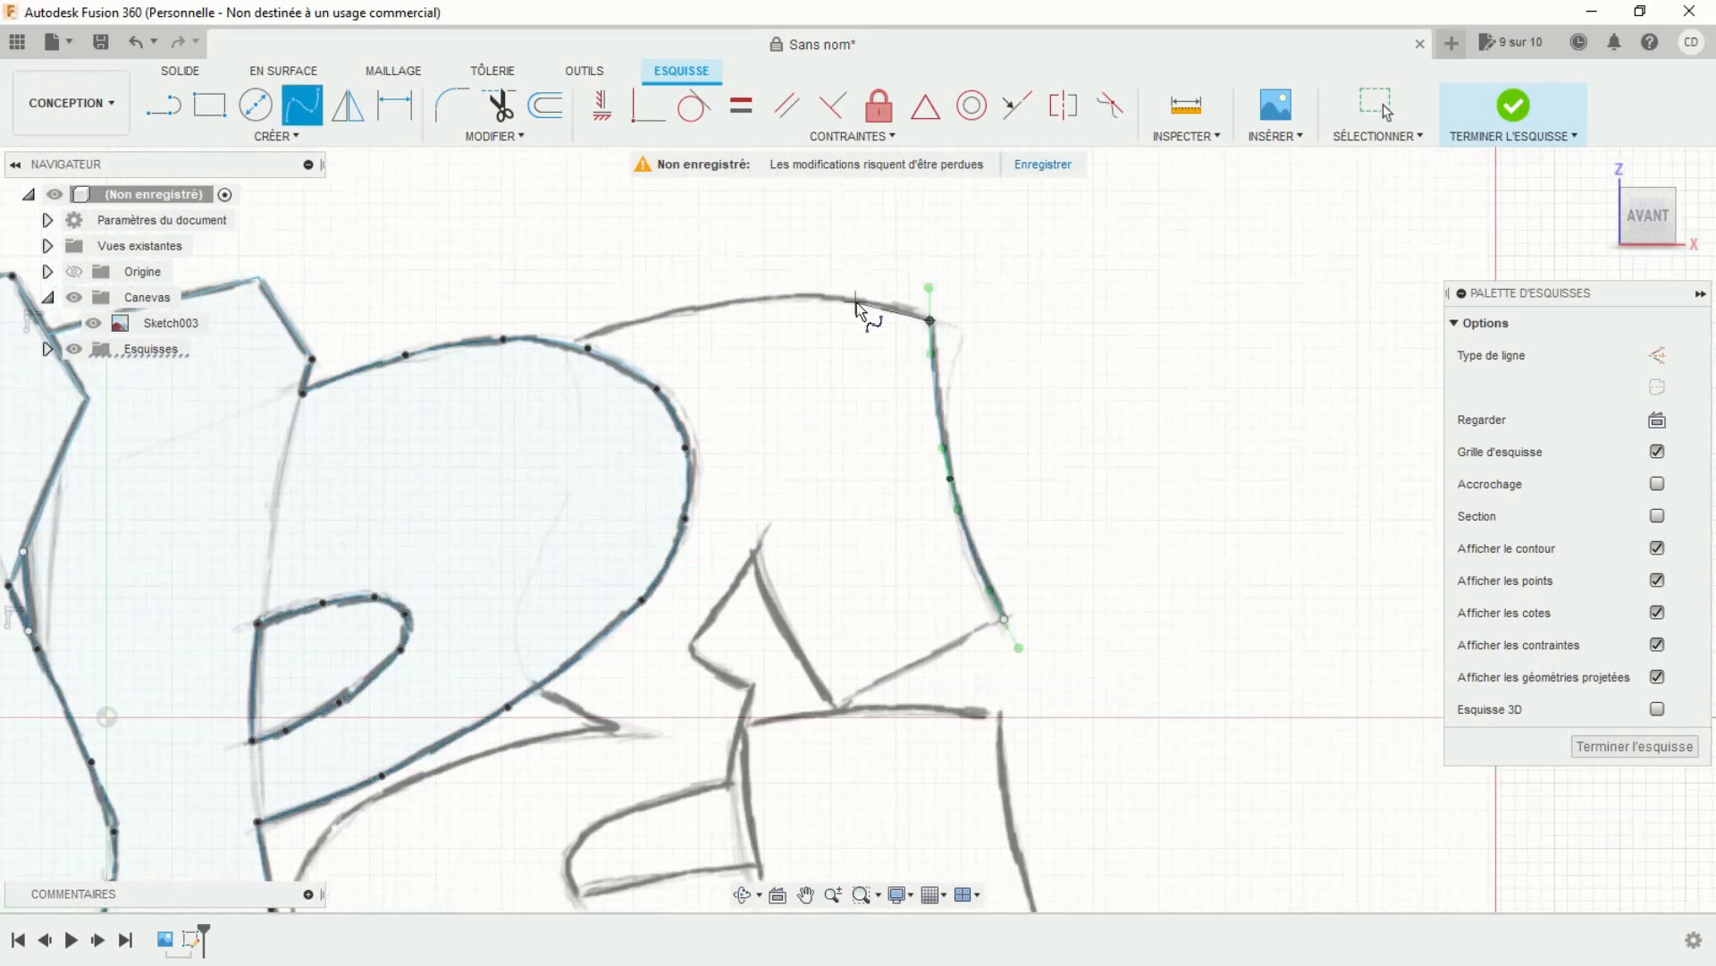
Trace the curved top of the E's upper arm with a spline ending on the P's bowl.
left_click(837, 299)
left_click(692, 310)
left_click(573, 345)
left_click(593, 395)
middle_click_drag(593, 395, 615, 305)
Draw a straight line along the underside of the E's upper arm, and a spline up to the triangular notch's tip.
left_click(163, 105)
left_click(1026, 528)
left_click(855, 616)
left_click(302, 106)
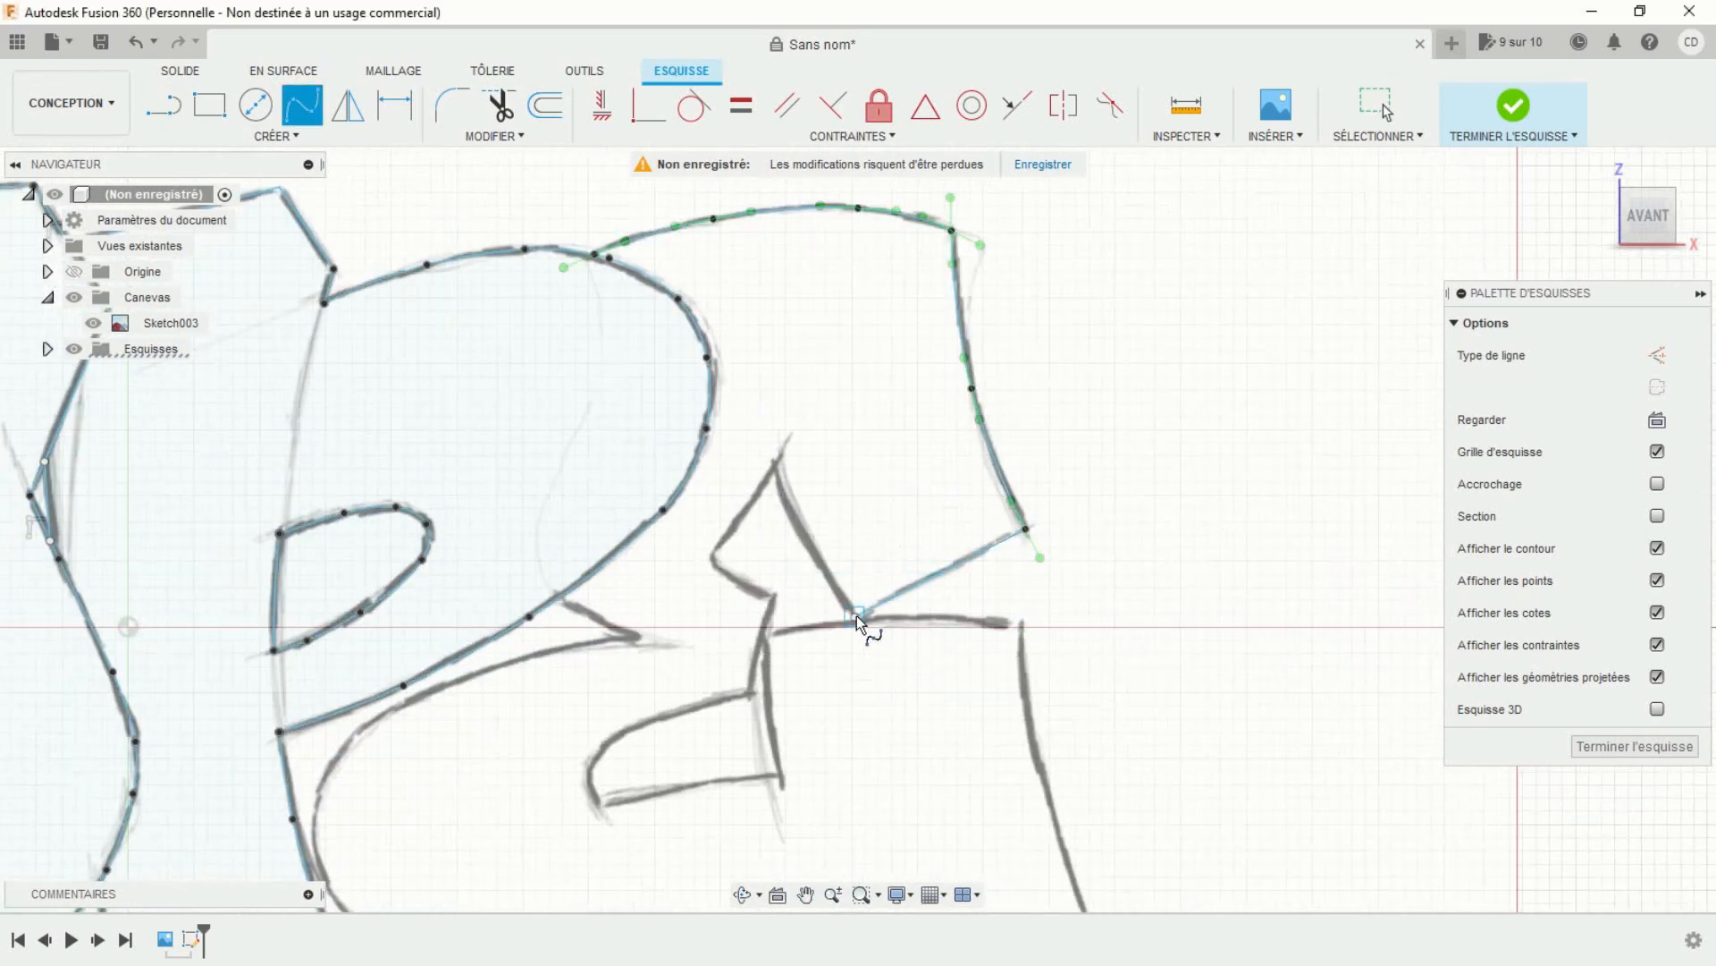
left_click(856, 616)
left_click(812, 547)
left_click(776, 463)
Trace the short upper edge of the E's spur with a spline from the P's bowl to the spur's tip.
scroll(744, 559, "up", 3)
left_click(720, 480)
left_click(840, 536)
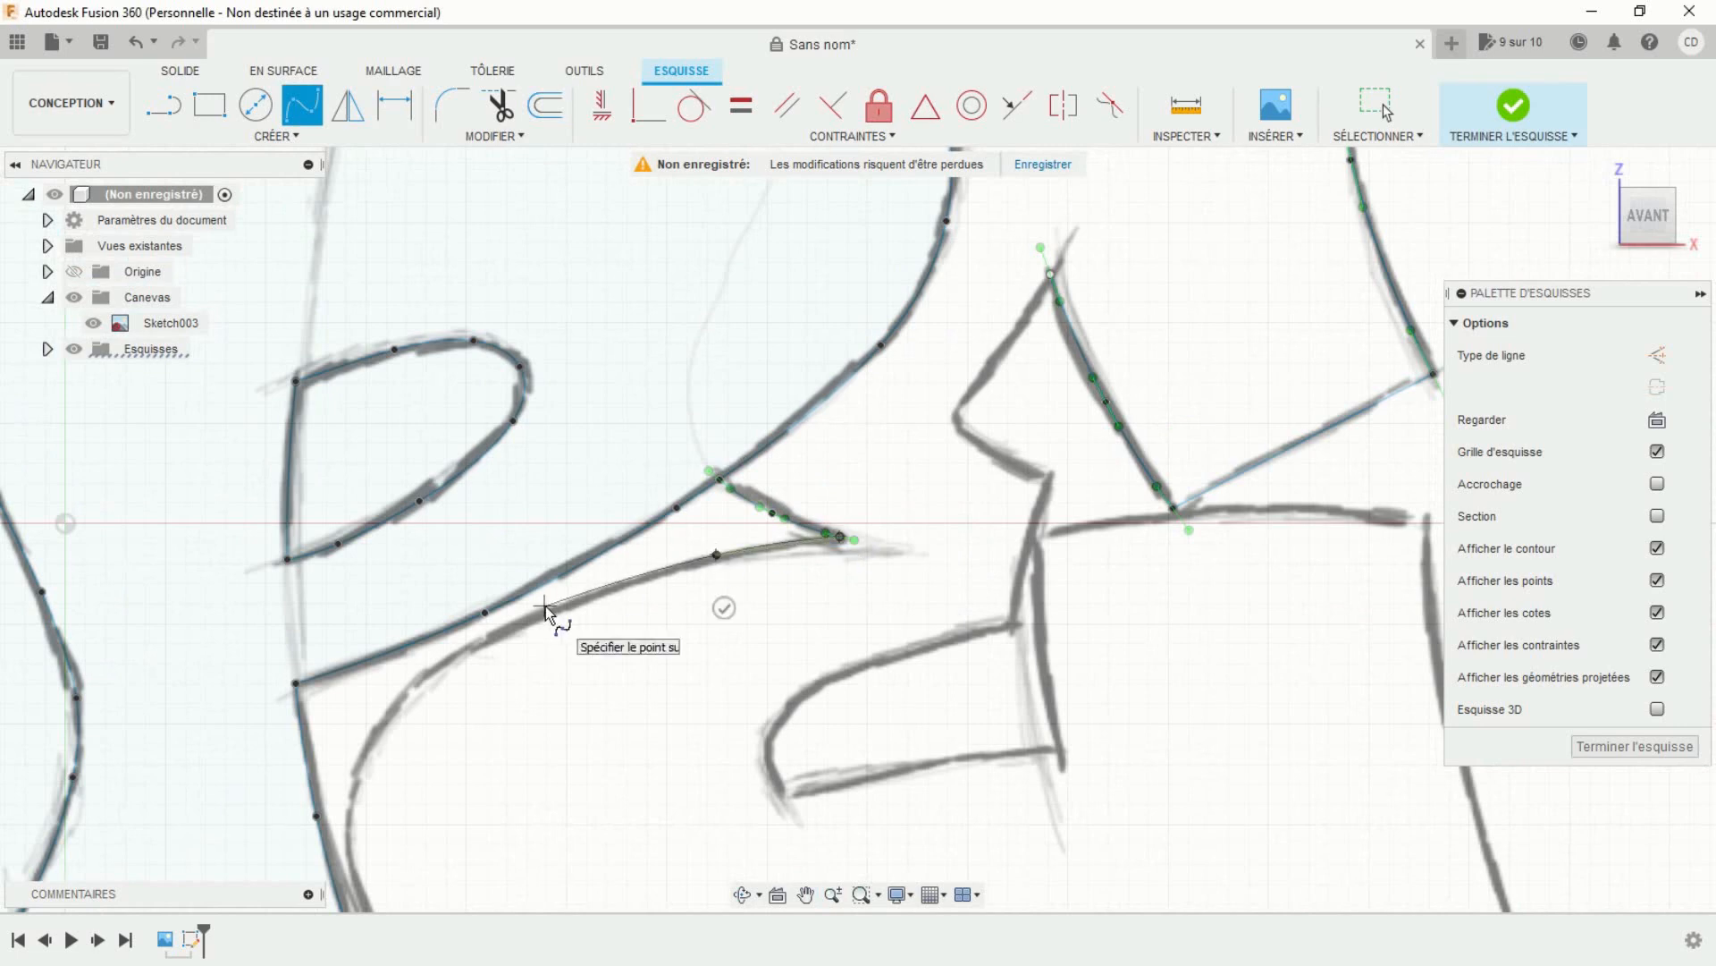
Trace the E's rounded left side with a spline from the spur's tip down to the bottom corner.
left_click(545, 608)
left_click(408, 686)
left_click(357, 774)
middle_click_drag(358, 776, 429, 526)
left_click(468, 559)
left_click(509, 648)
left_click(620, 758)
left_click(769, 858)
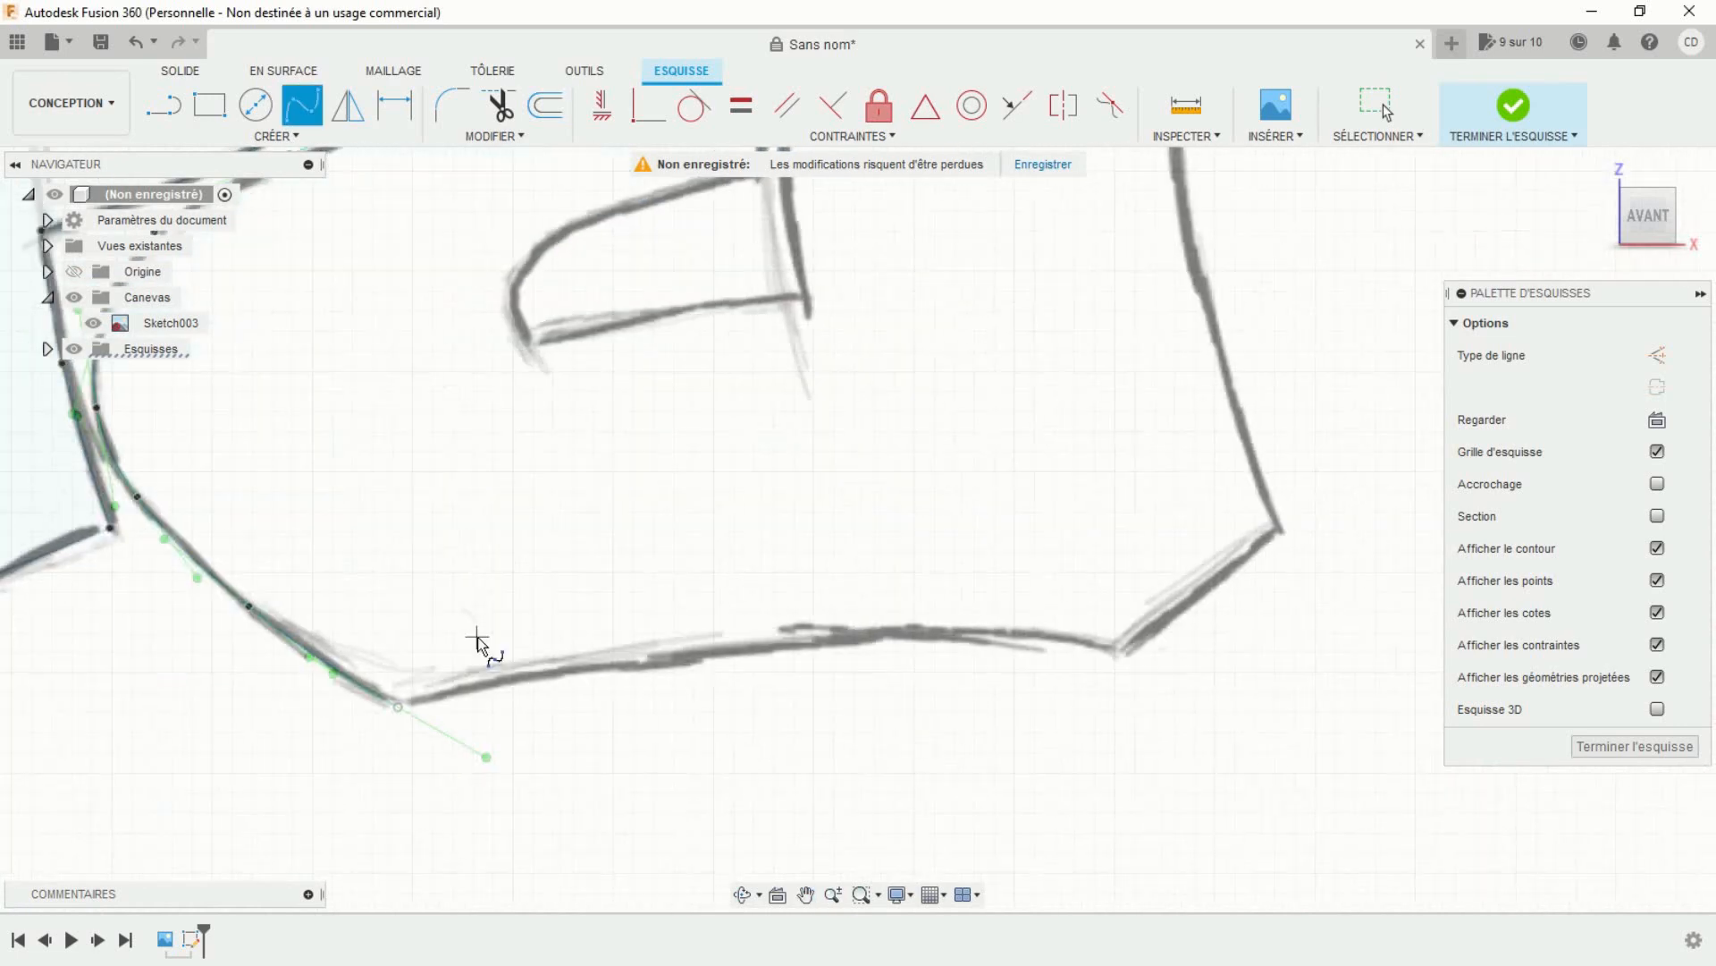
Trace the E's bottom edge with a spline and draw a straight line along its angled lower right corner.
left_click(968, 631)
left_click(1124, 653)
left_click(164, 105)
left_click(1124, 654)
left_click(1281, 530)
Trace the right edge of the E's lower part with a spline up to its top corner.
scroll(1264, 501, "down", 3)
middle_click_drag(1265, 501, 1032, 662)
left_click(302, 105)
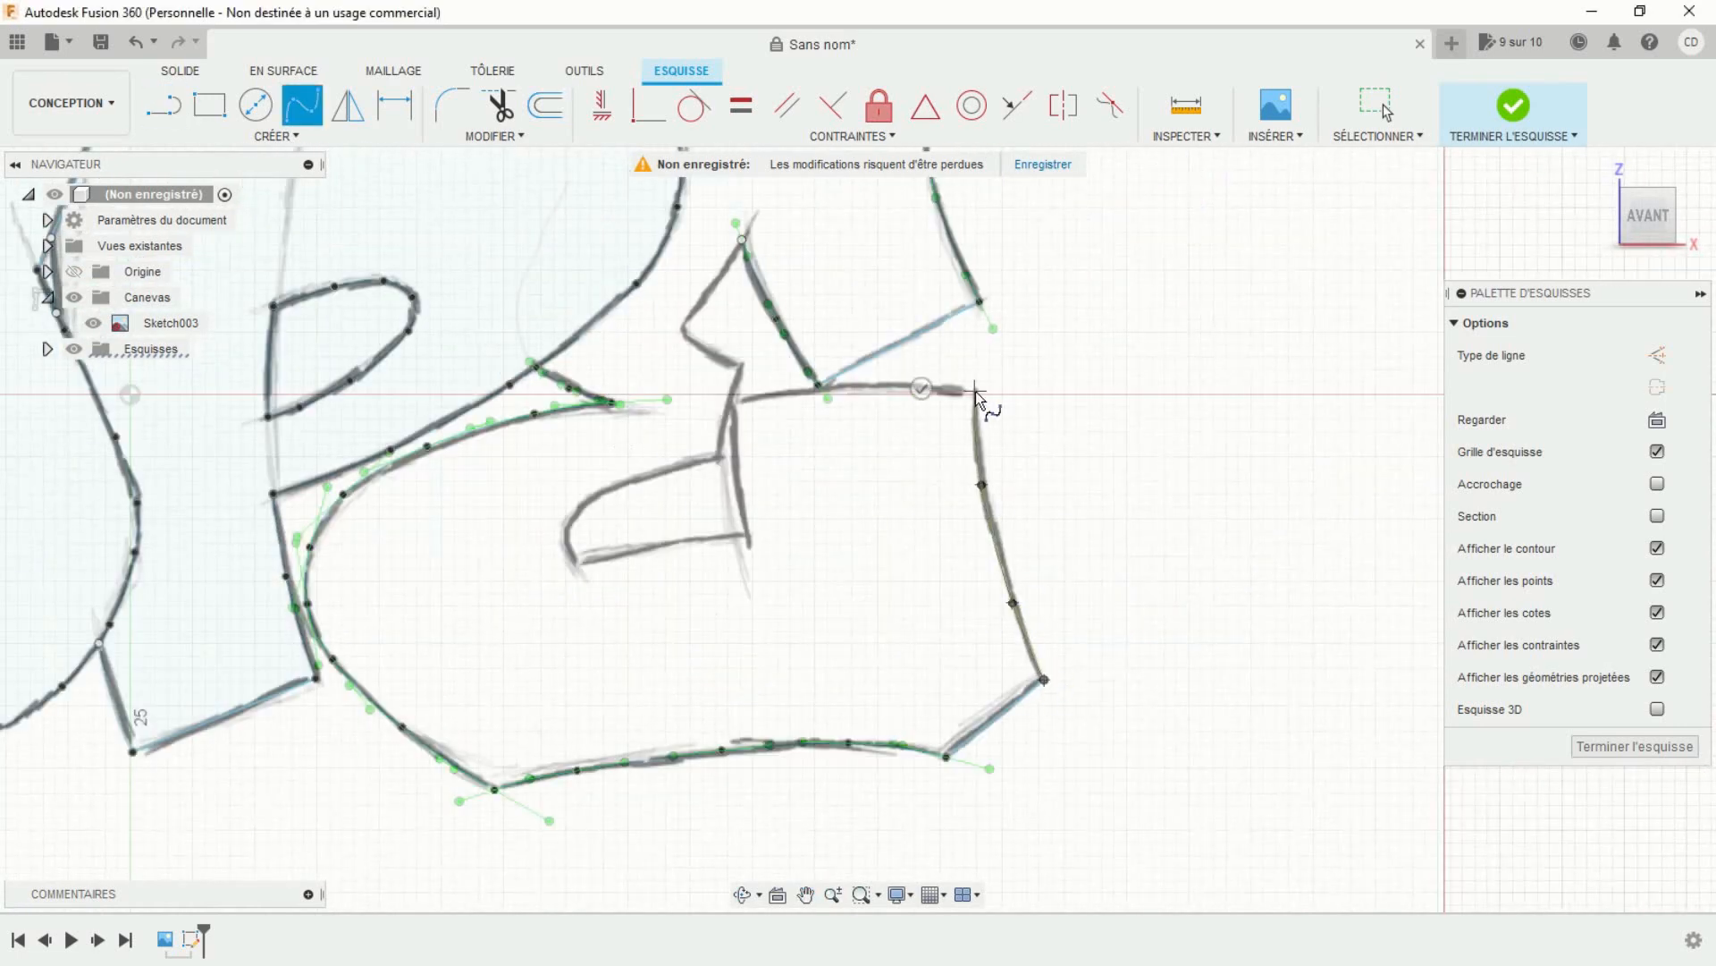
left_click(975, 391)
Trace the top edge of the E's lower part with a spline running inward from its right corner.
scroll(859, 386, "up", 3)
left_click(924, 392)
left_click(614, 435)
key("Return")
Trace the E's lower hole with splines along its right side, bottom and rounded upper left edge.
left_click(614, 435)
left_click(618, 580)
left_click(644, 740)
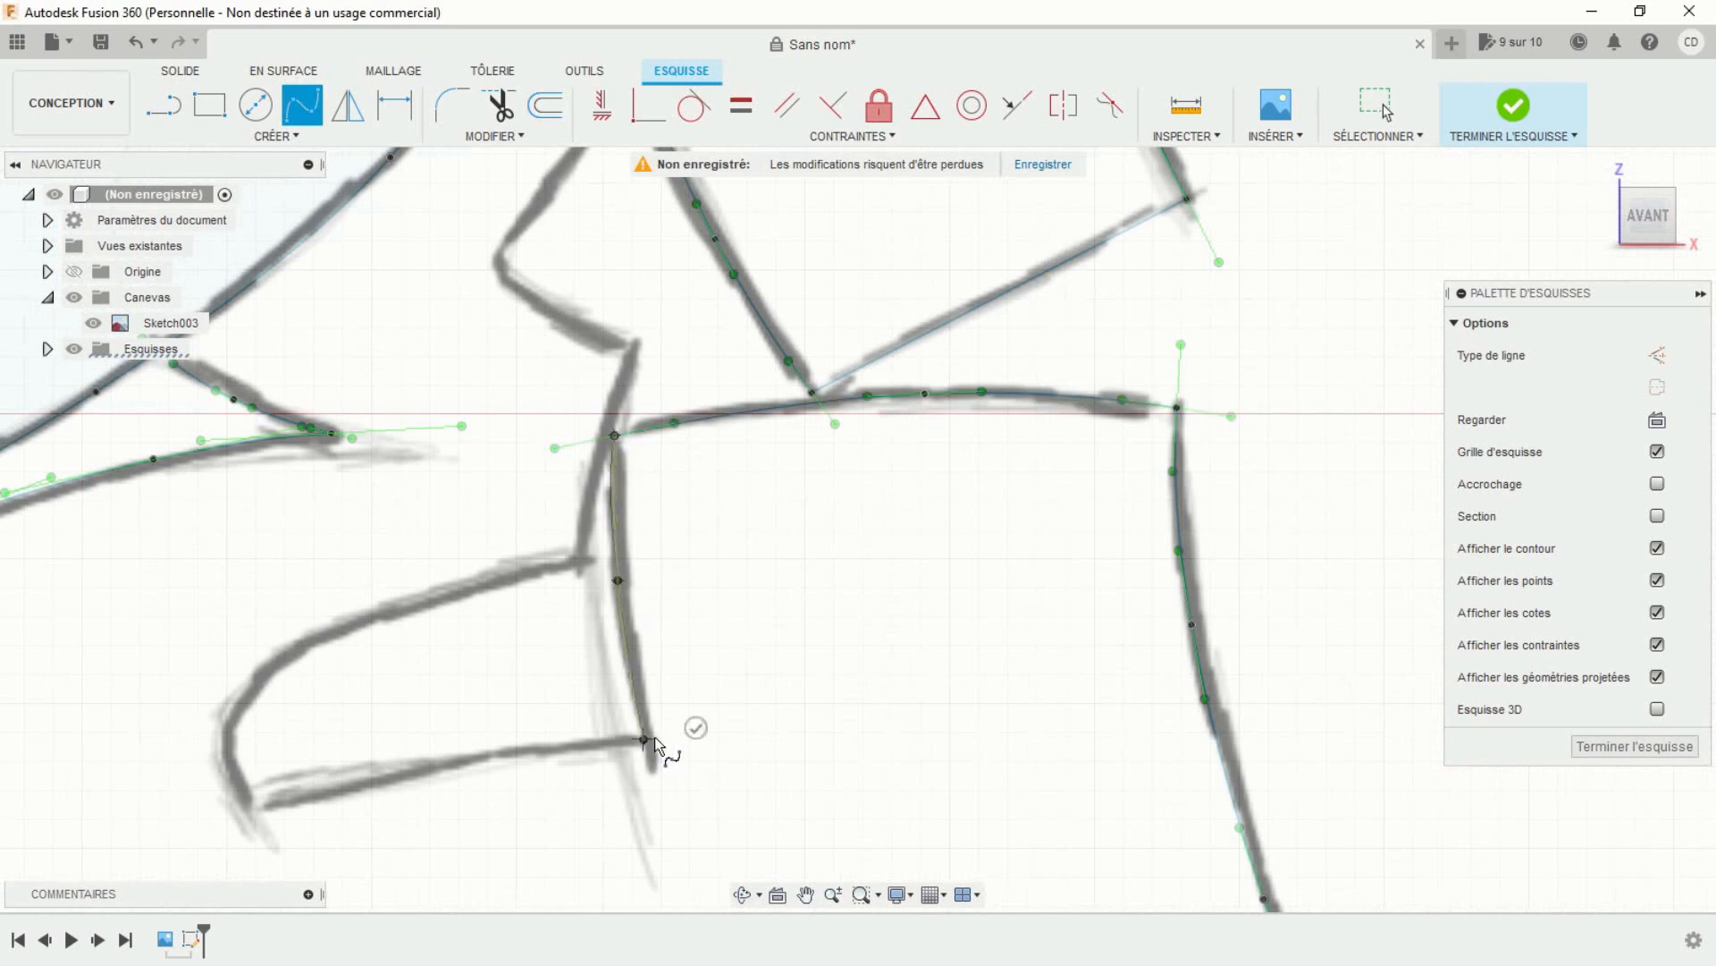
middle_click_drag(655, 744, 886, 669)
left_click(678, 686)
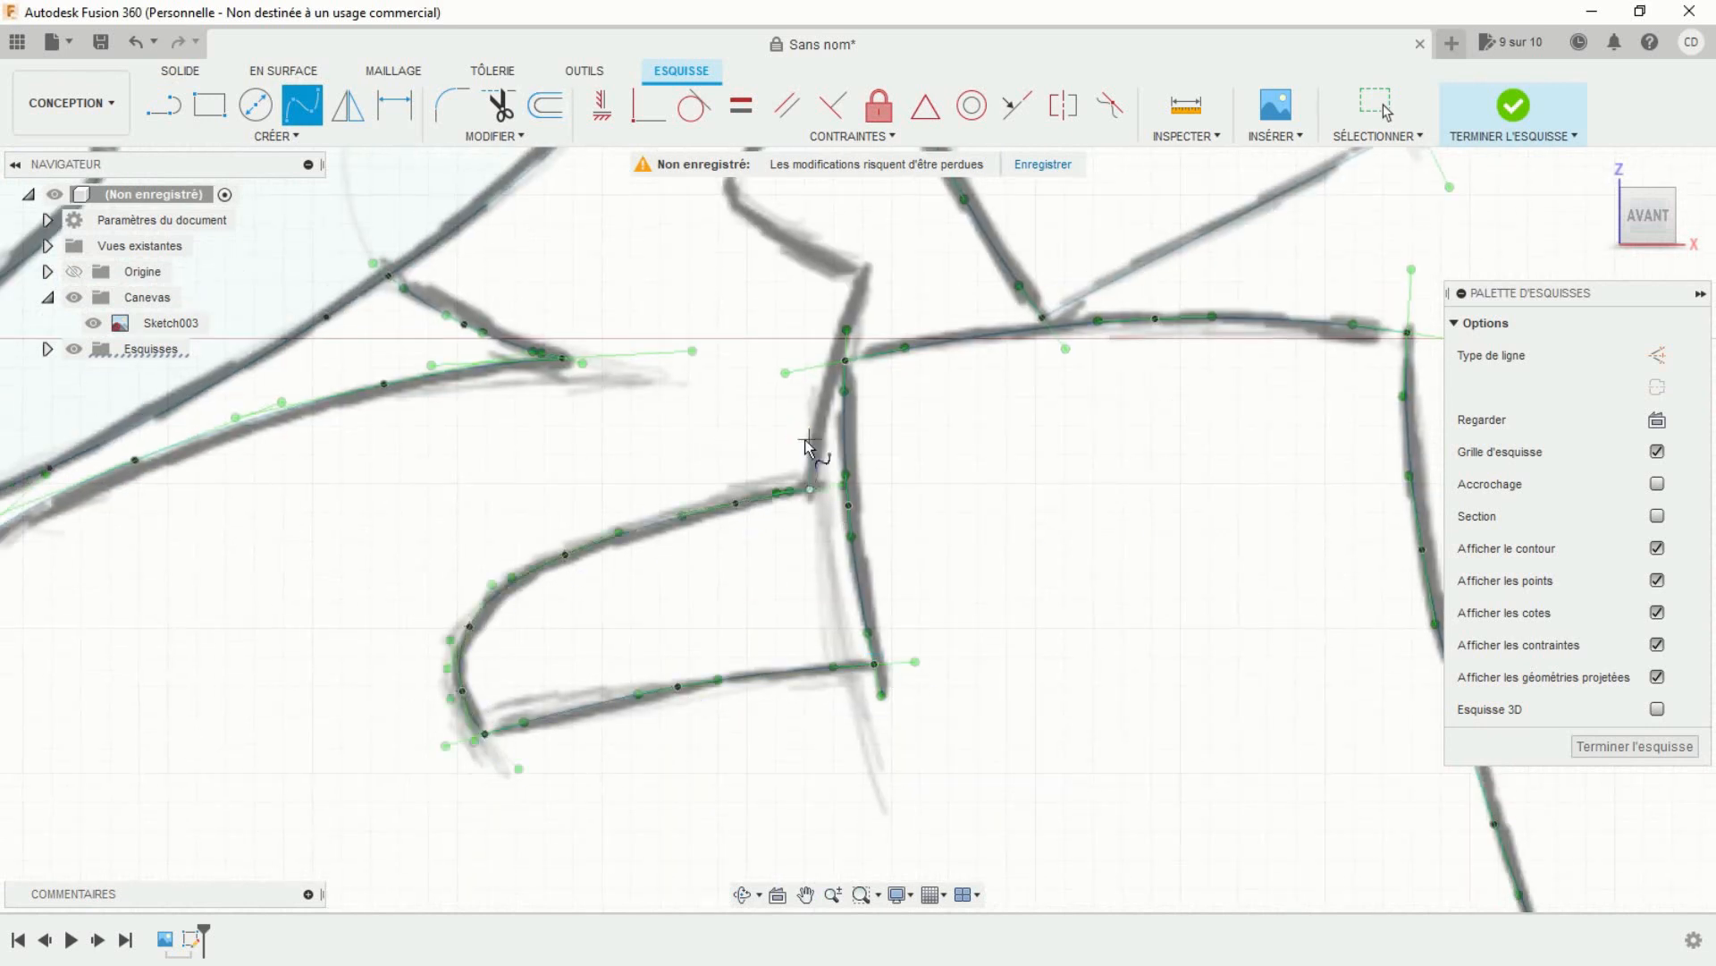
Draw a straight line from the upper corner of the E's lower hole to the lower corner of the triangular notch.
middle_click_drag(809, 438, 748, 586)
left_click(164, 106)
left_click(749, 637)
left_click(800, 421)
Trace the left side of the E's triangular notch with a spline from its lower corner around to the tip.
middle_click_drag(785, 378, 747, 559)
left_click(302, 106)
left_click(761, 602)
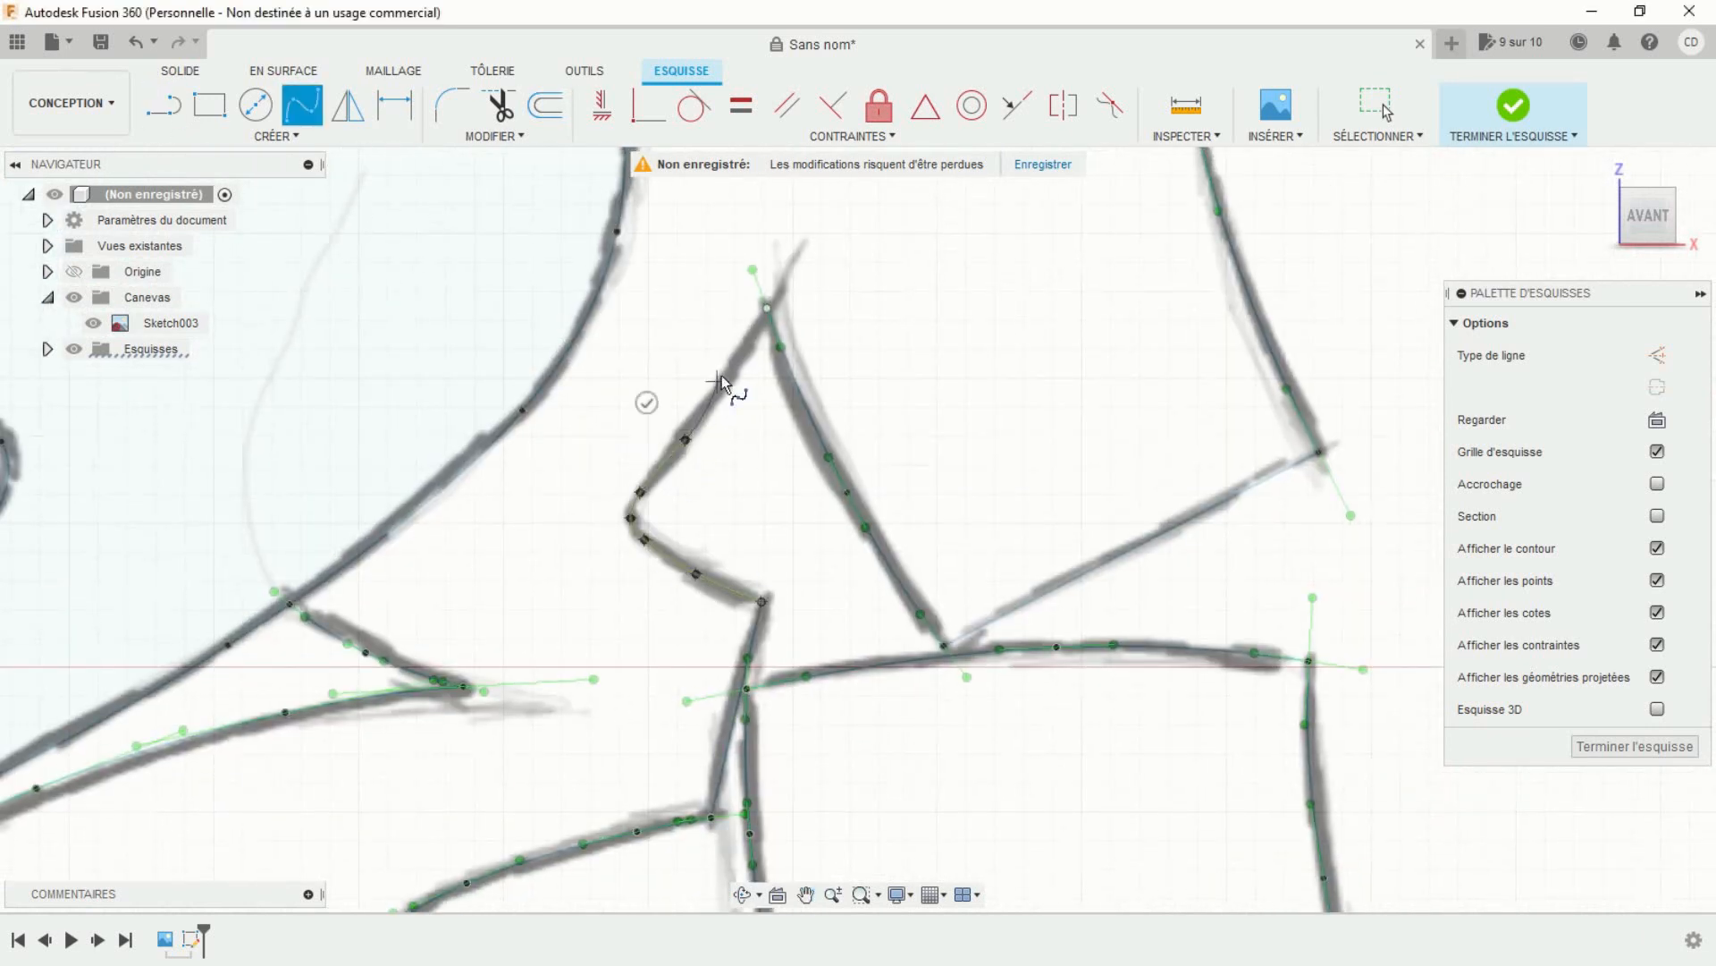
left_click(740, 358)
left_click(767, 307)
key("Return")
key("Escape")
Finish the sketch of the traced HOPE lettering.
scroll(817, 572, "down", 6)
left_click(567, 330)
middle_click_drag(571, 329, 655, 323)
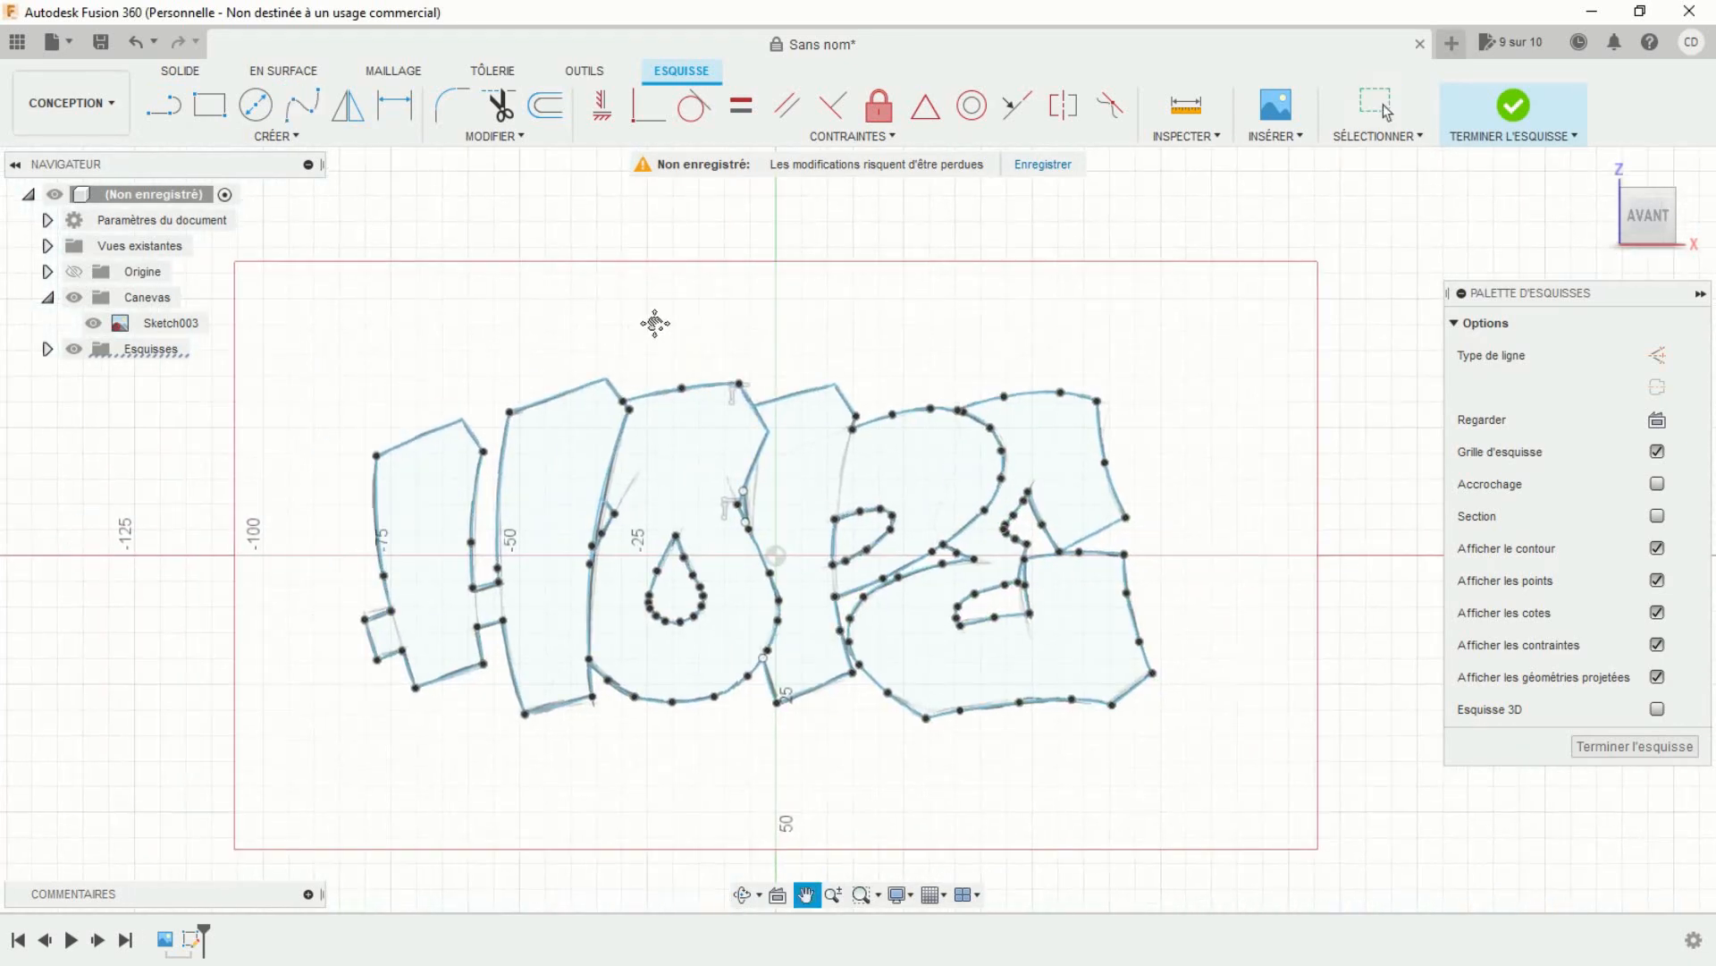
left_click(1499, 125)
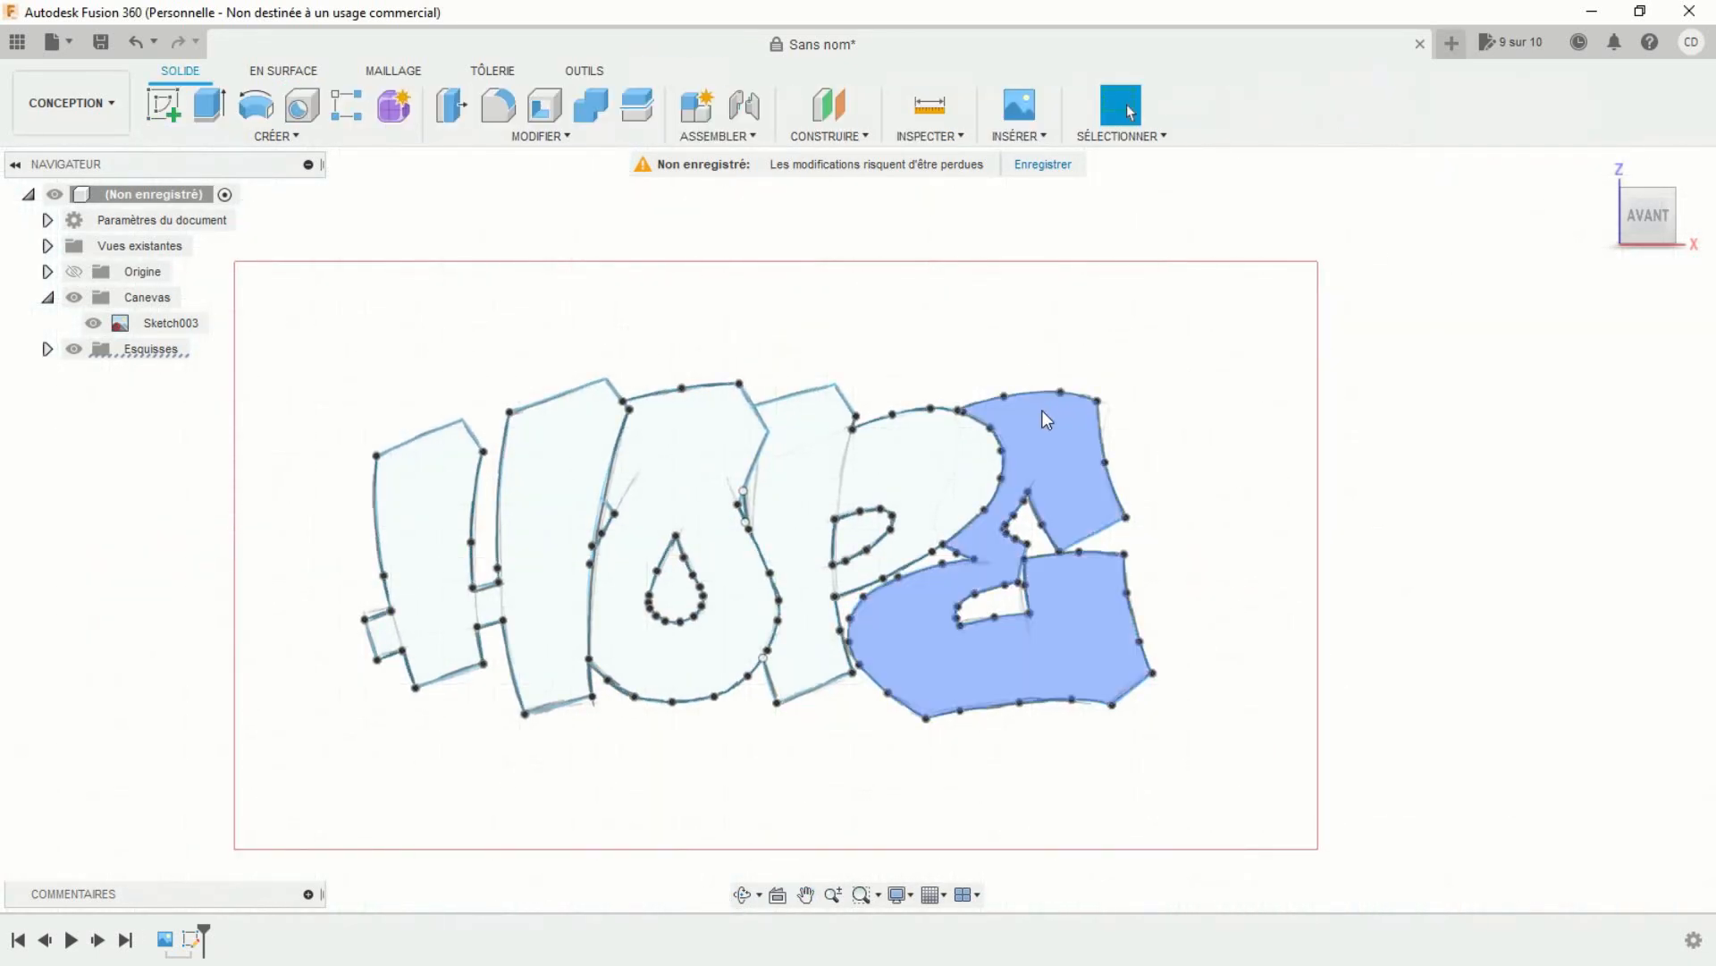
Extrude the H profile by -12 mm as a new body.
scroll(1216, 354, "down", 2)
mouse_move(1217, 413)
middle_mouse_down("shift")
mouse_move(1215, 464)
mouse_move(1145, 474)
mouse_move(1174, 502)
middle_mouse_up("shift")
scroll(891, 511, "up", 3)
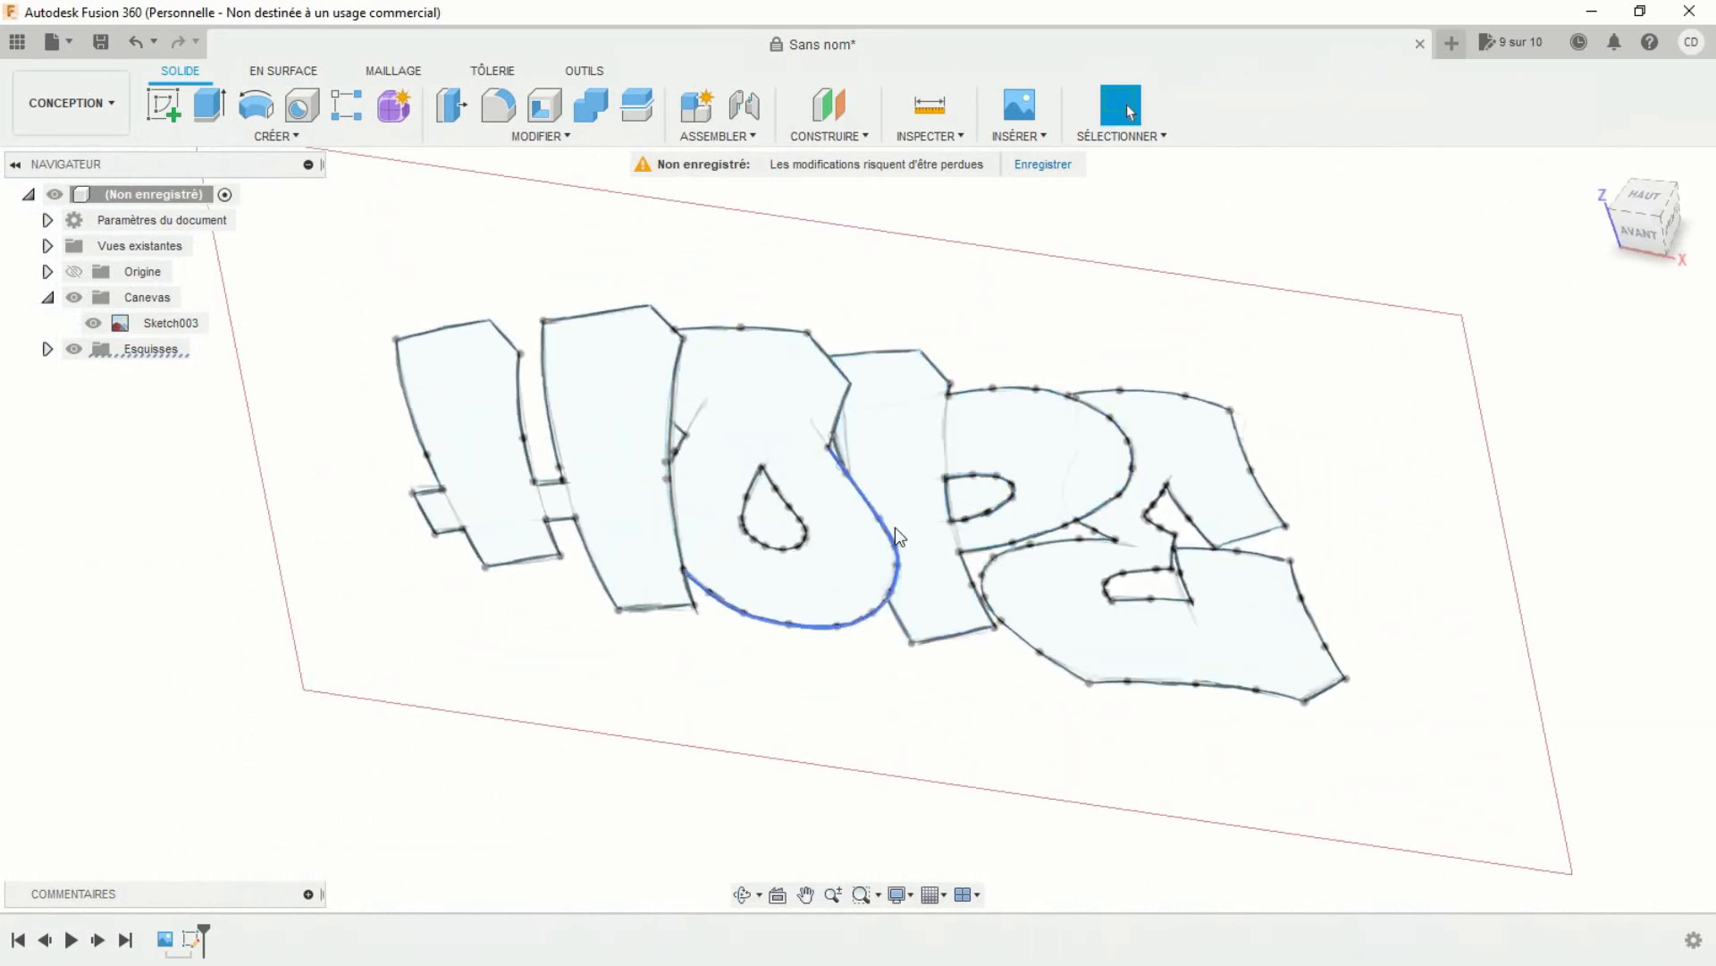
middle_click_drag(900, 536, 807, 553)
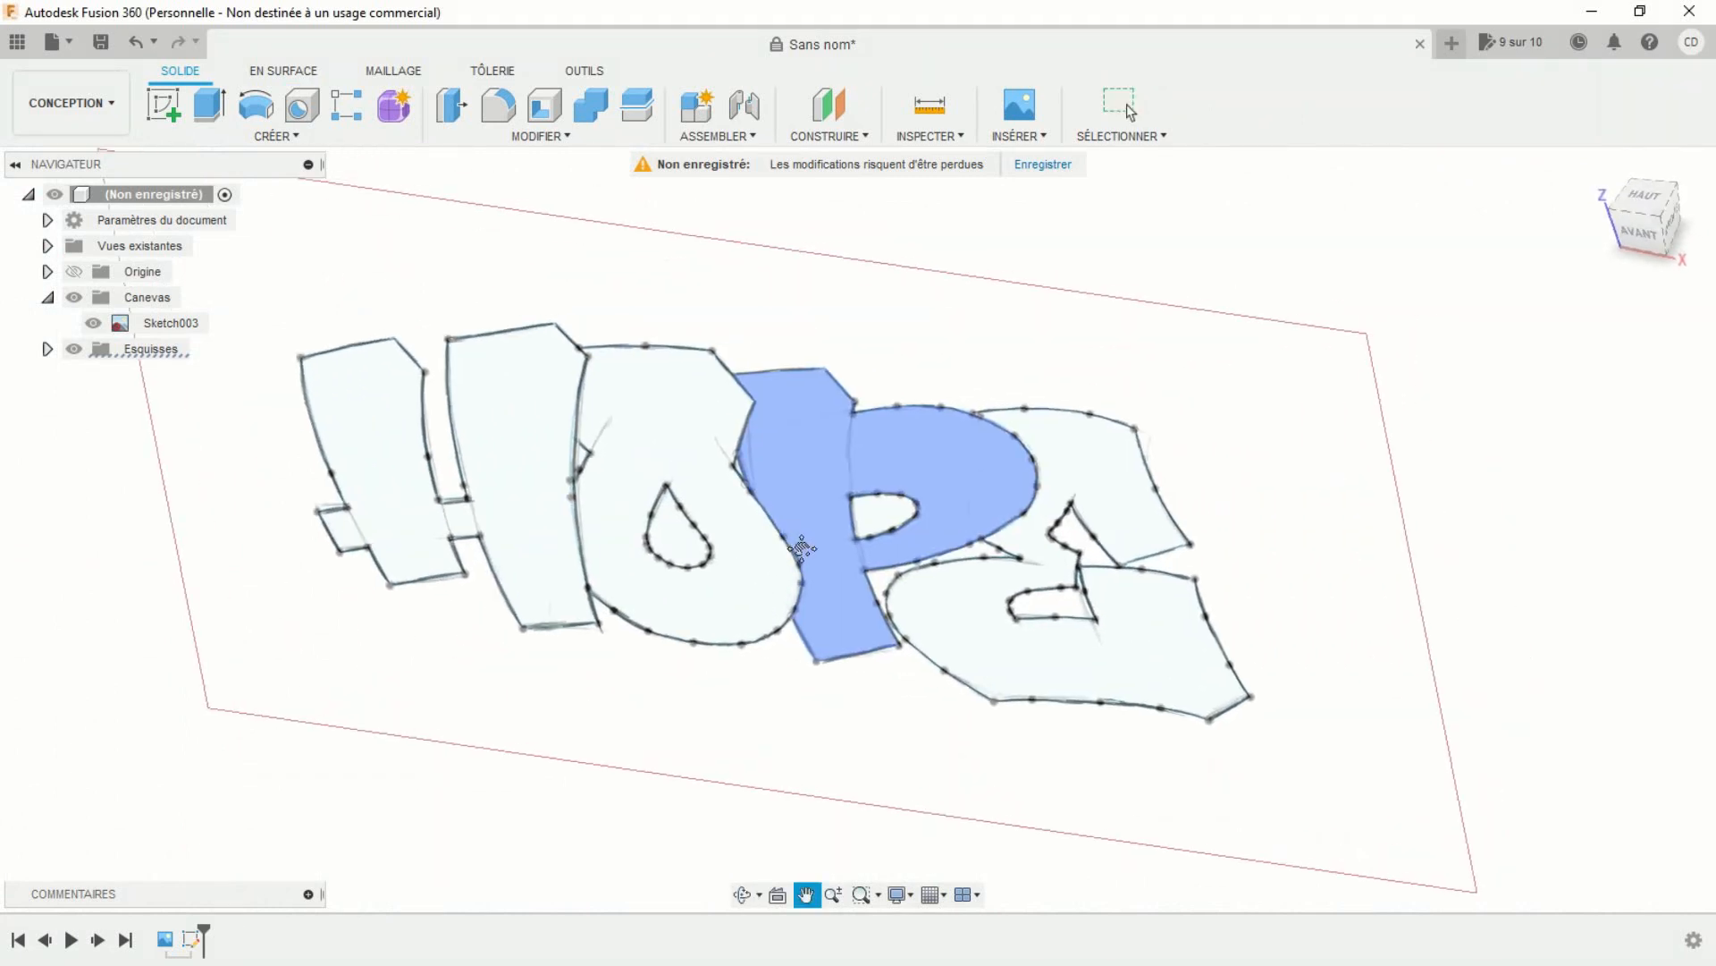
left_click(214, 117)
left_click(378, 404)
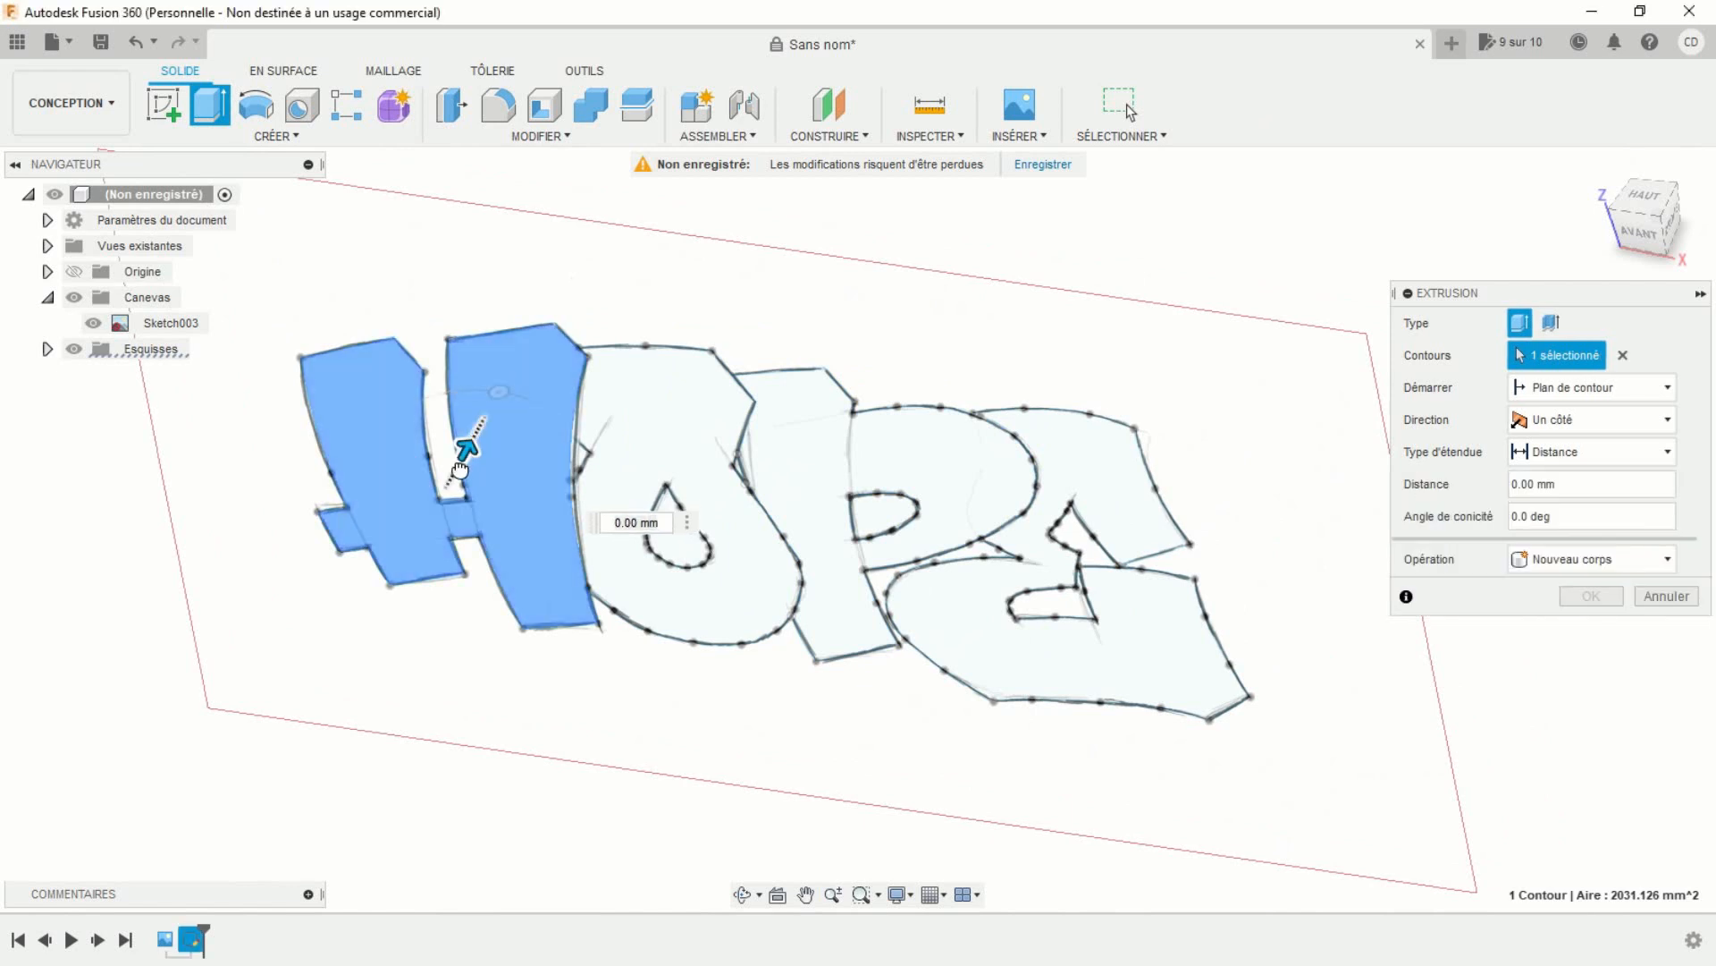
left_click_drag(459, 470, 450, 492)
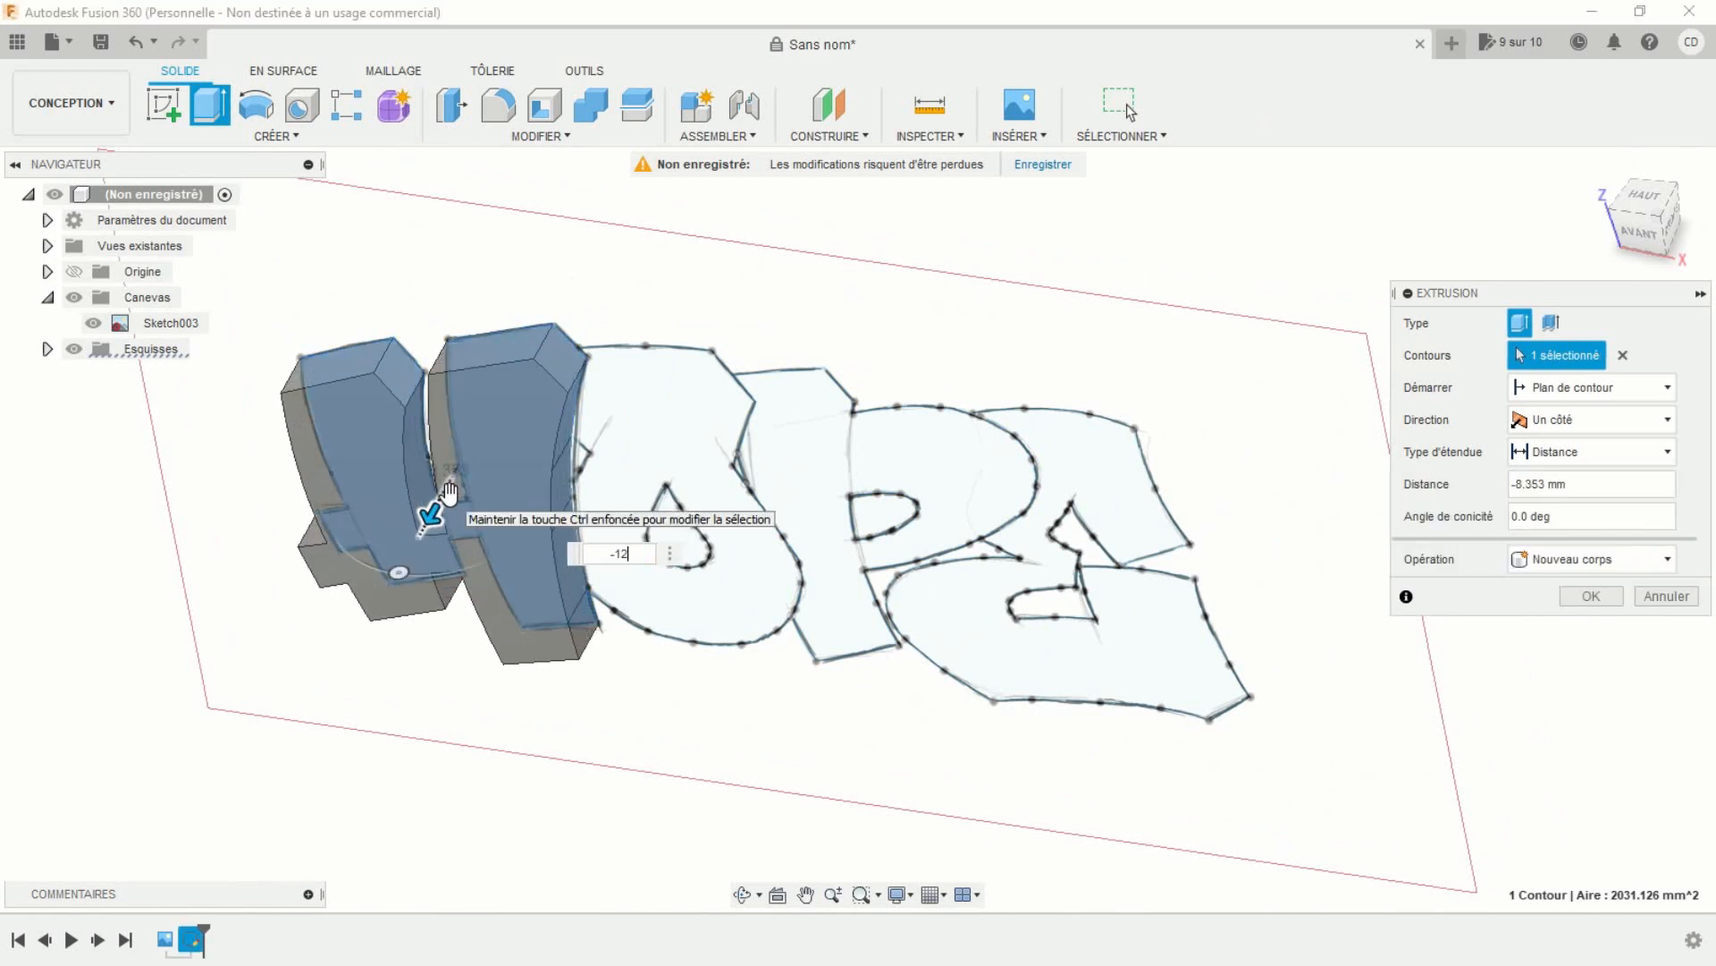
key("Return")
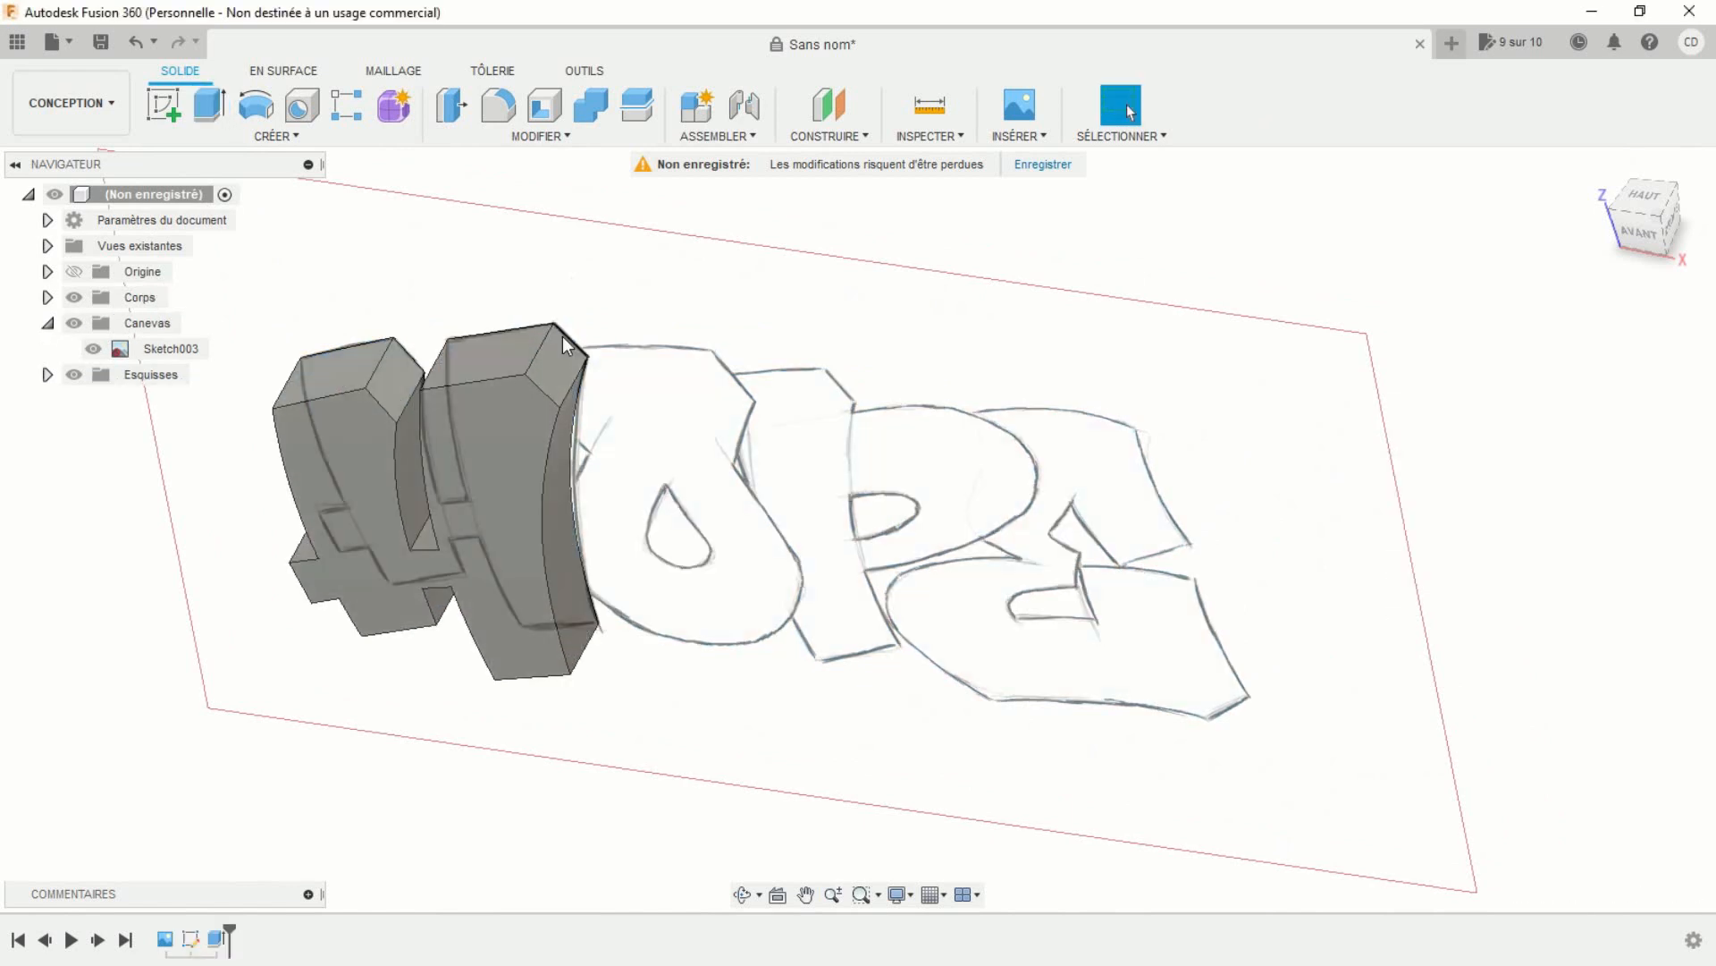
Make the sketch Esquisse1 visible again.
mouse_move(588, 705)
middle_mouse_down("shift")
mouse_move(632, 644)
mouse_move(682, 643)
mouse_move(551, 637)
mouse_move(1055, 719)
mouse_move(1057, 741)
middle_mouse_up("shift")
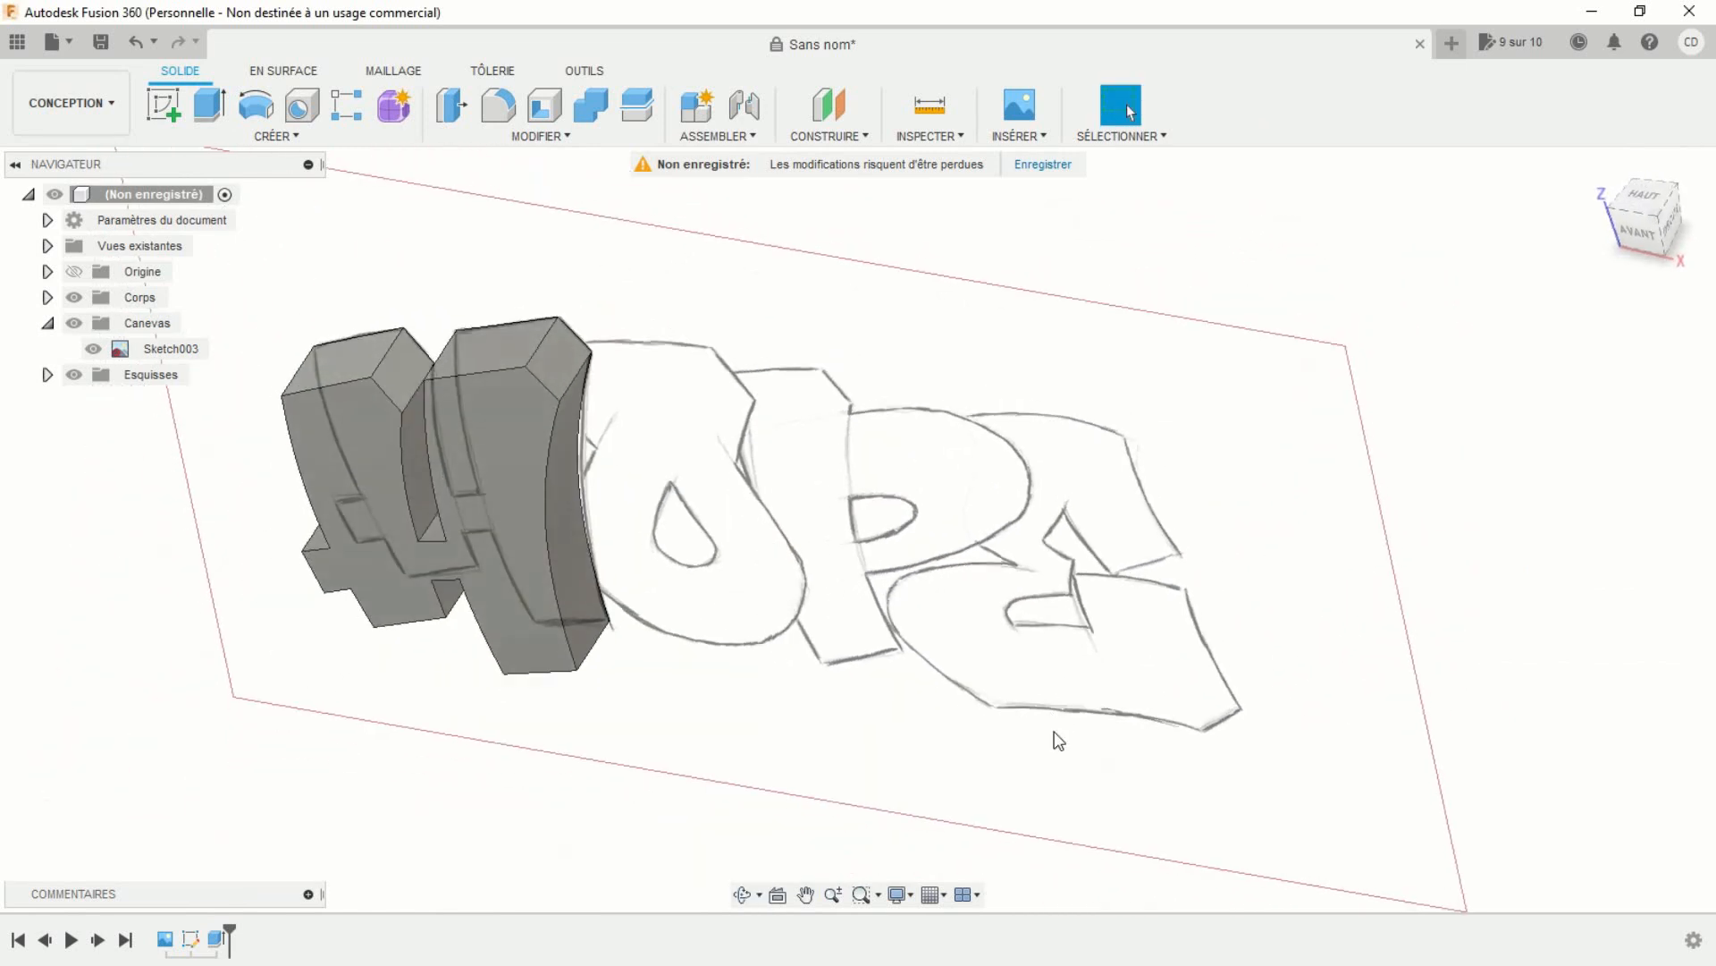
left_click(209, 107)
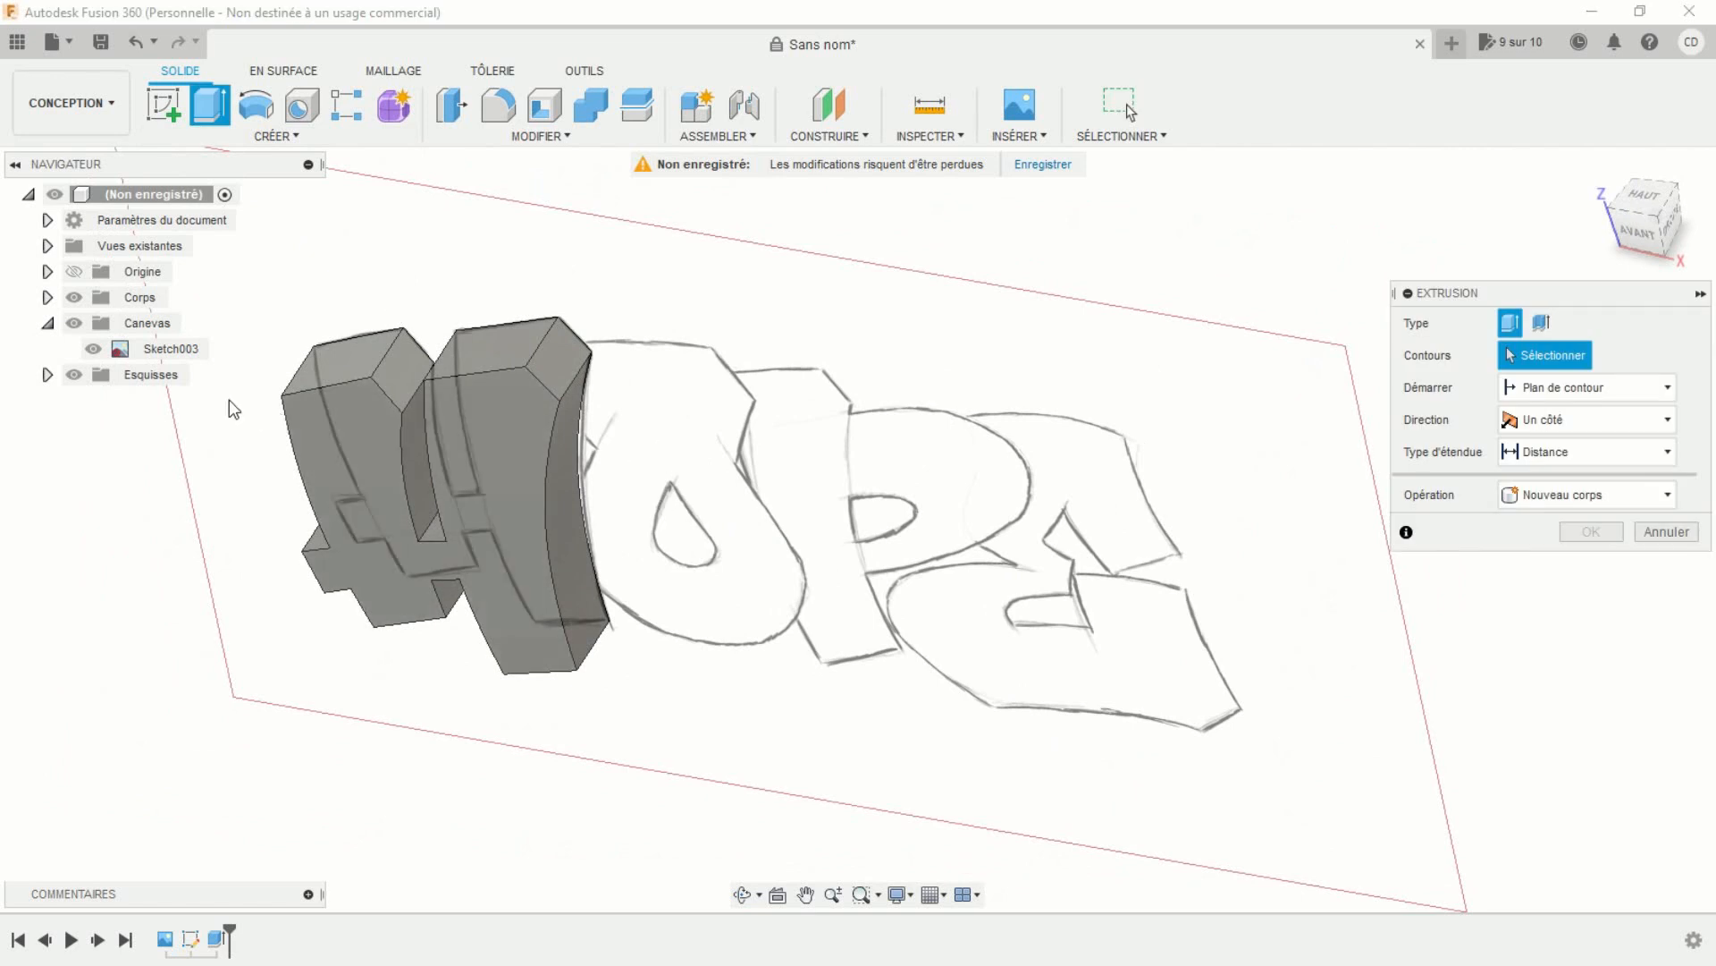
key("Escape")
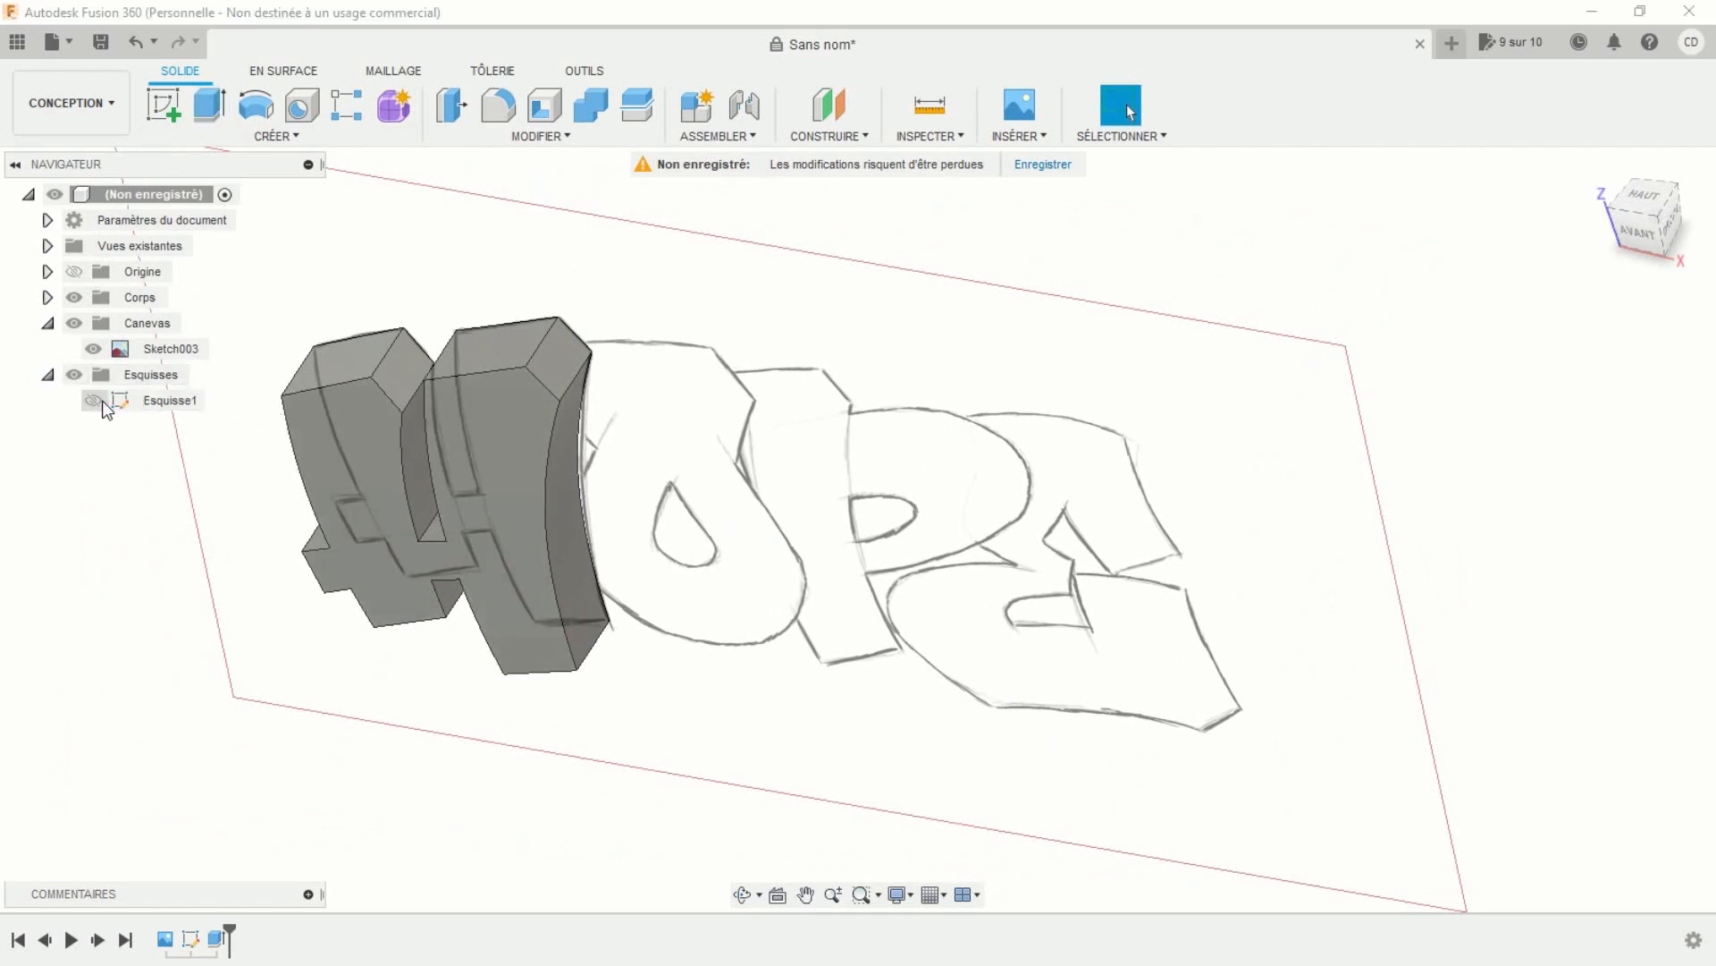
left_click(94, 401)
Extrude the O profile by -11 mm, joining it to the H.
key("e")
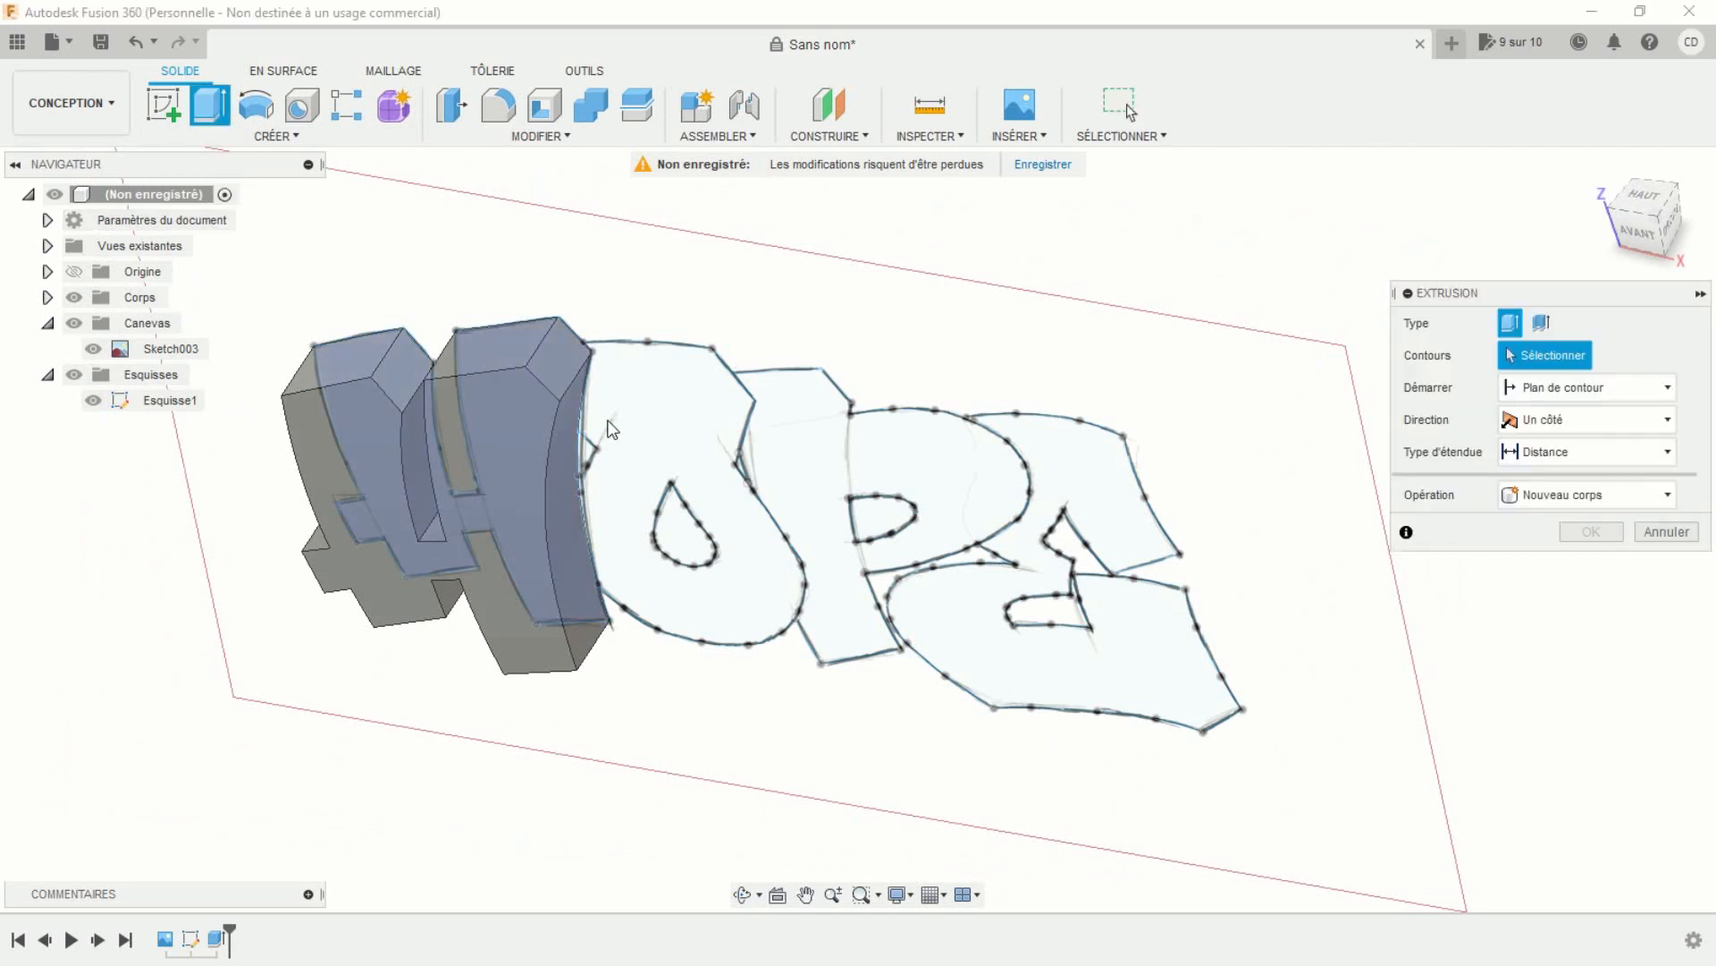
left_click(652, 432)
left_click_drag(687, 476, 651, 536)
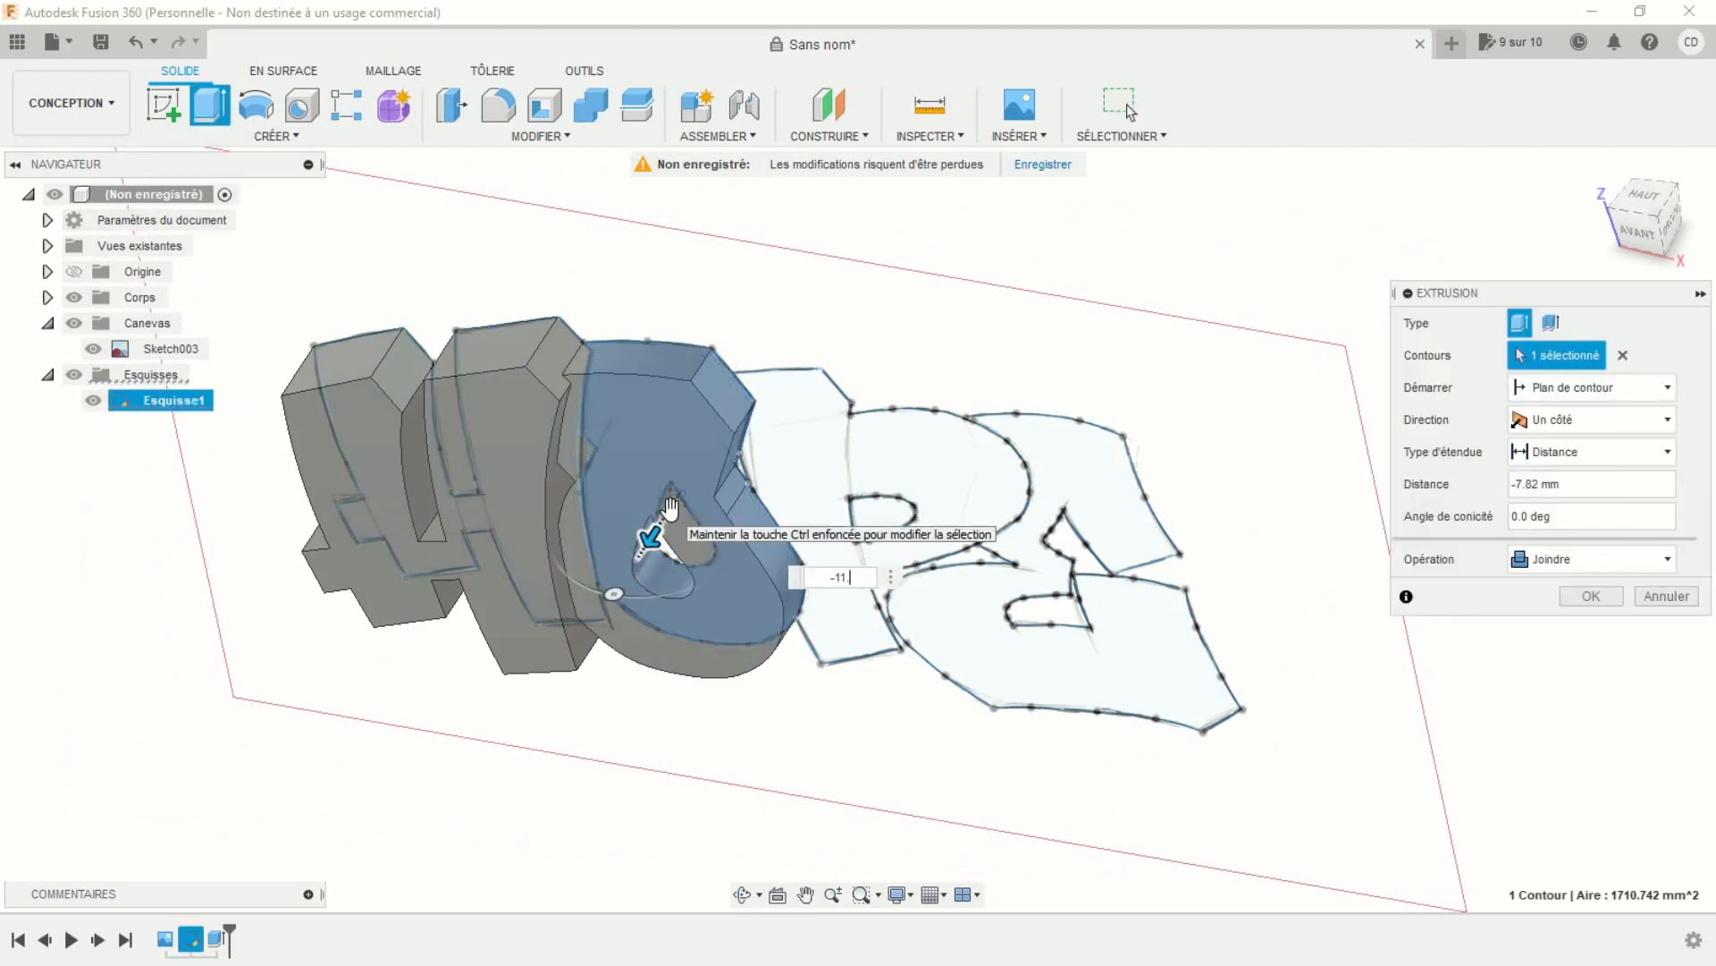
key("Return")
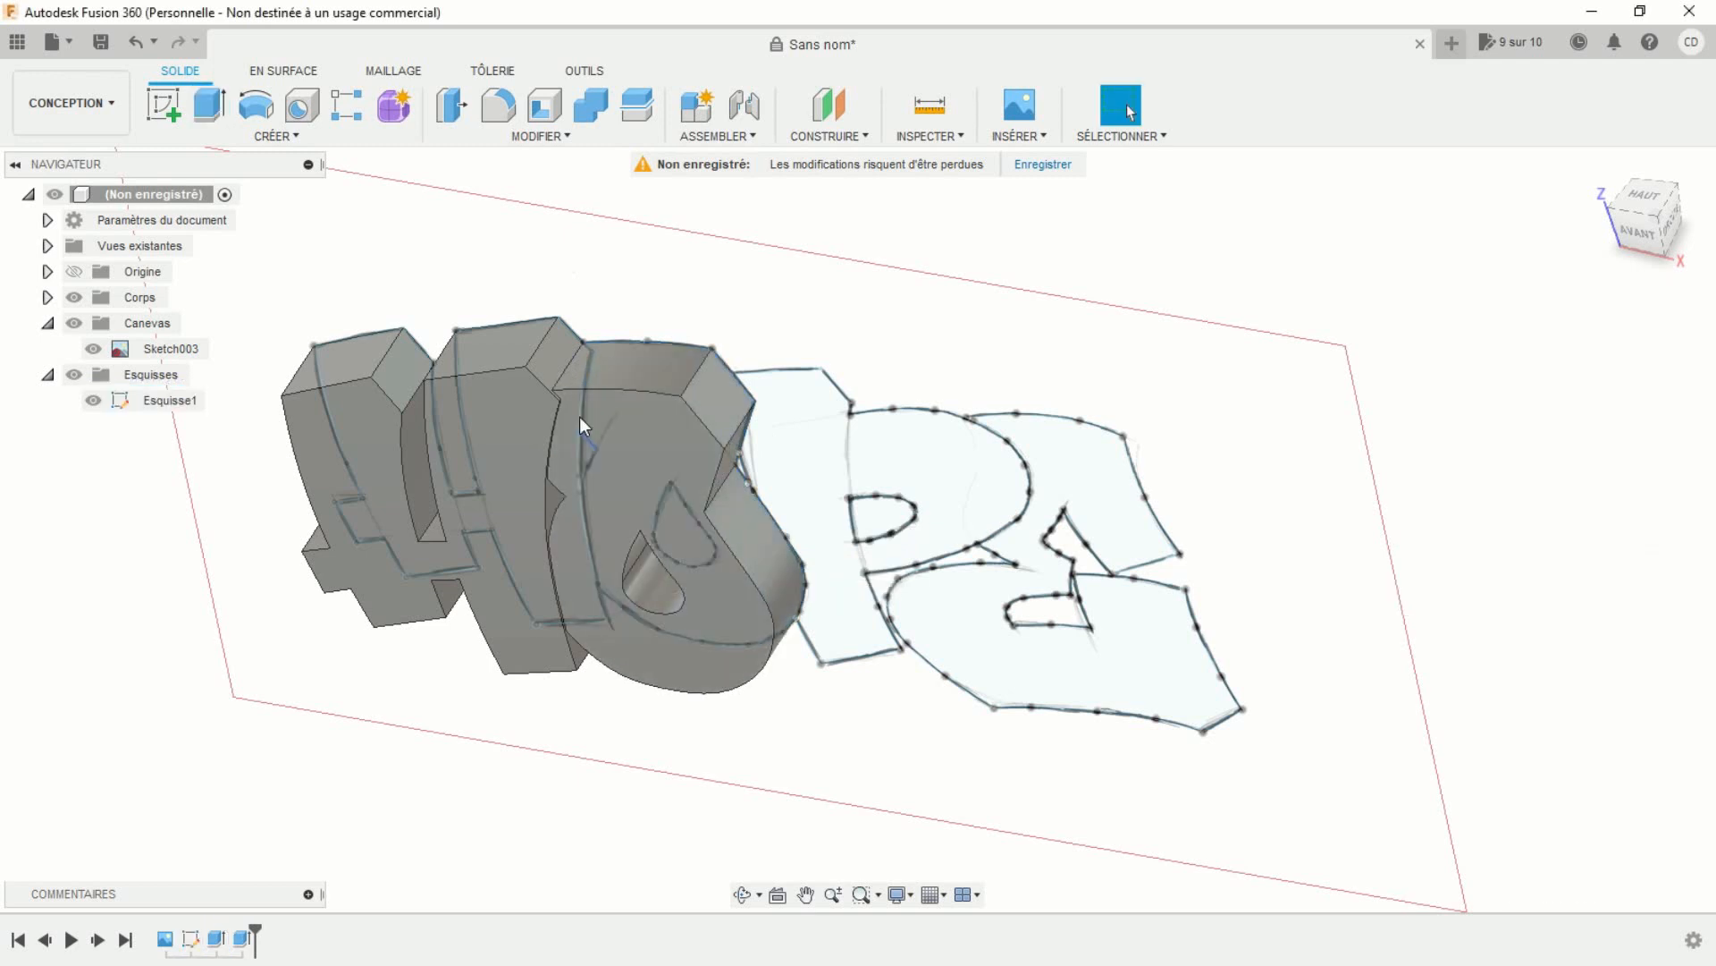
Extrude the P profile by -10 mm, joining it to the existing letters.
left_click(209, 107)
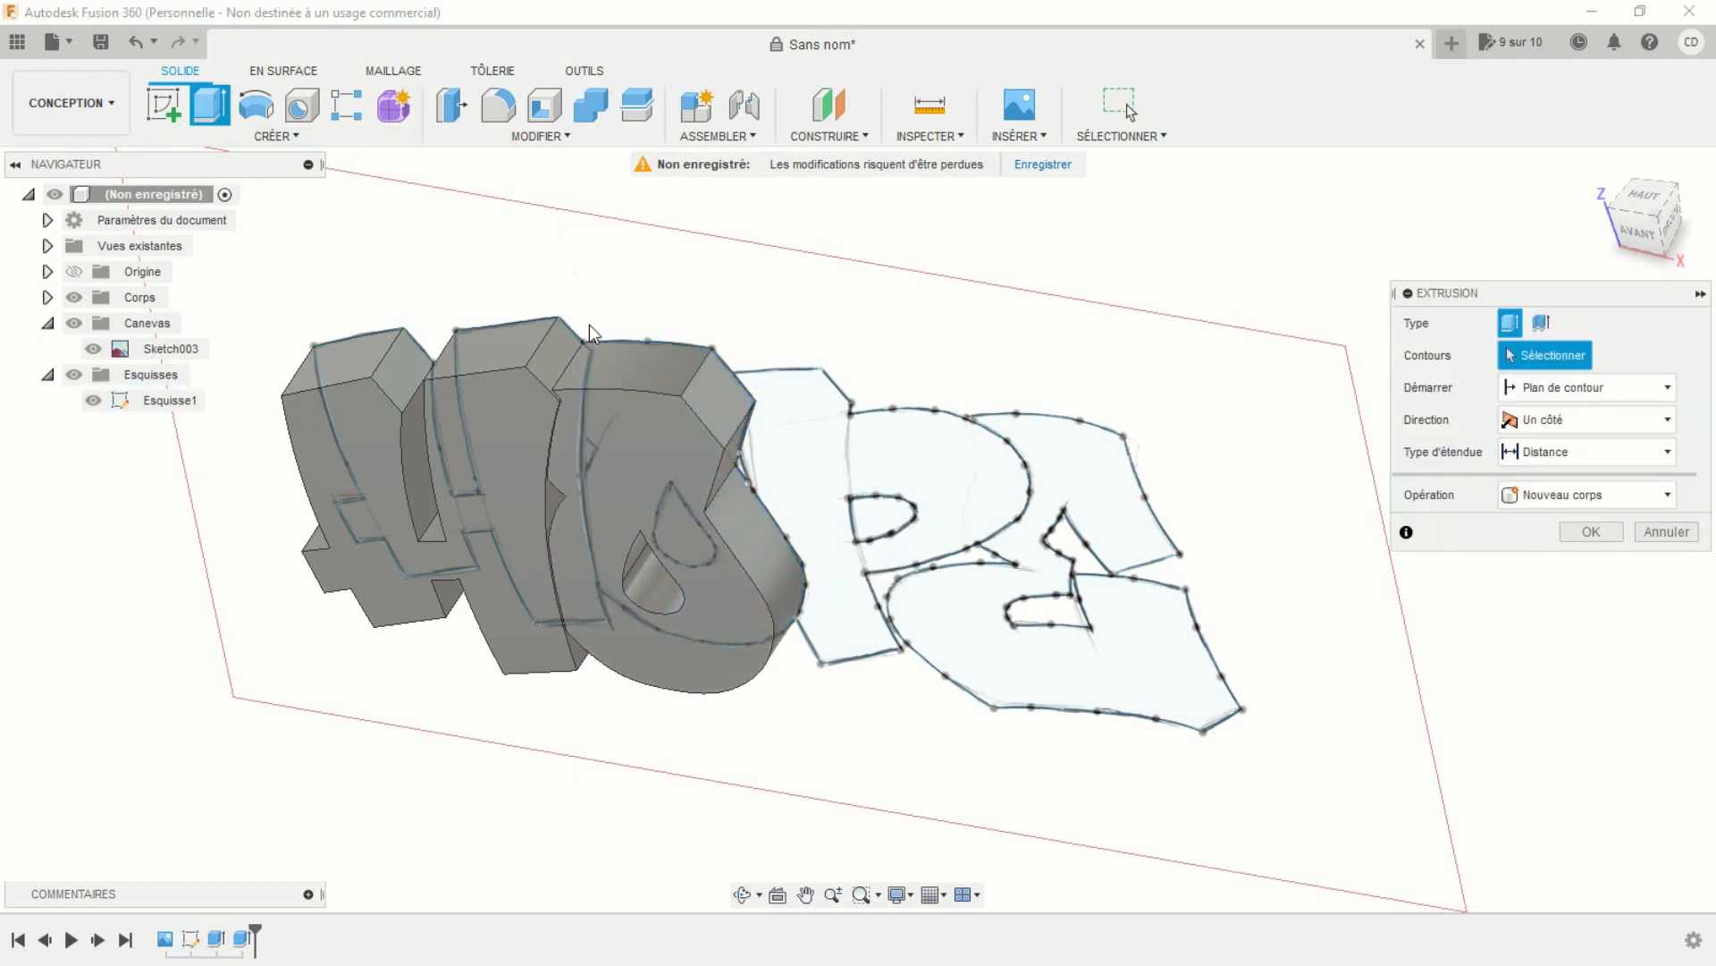
left_click(806, 445)
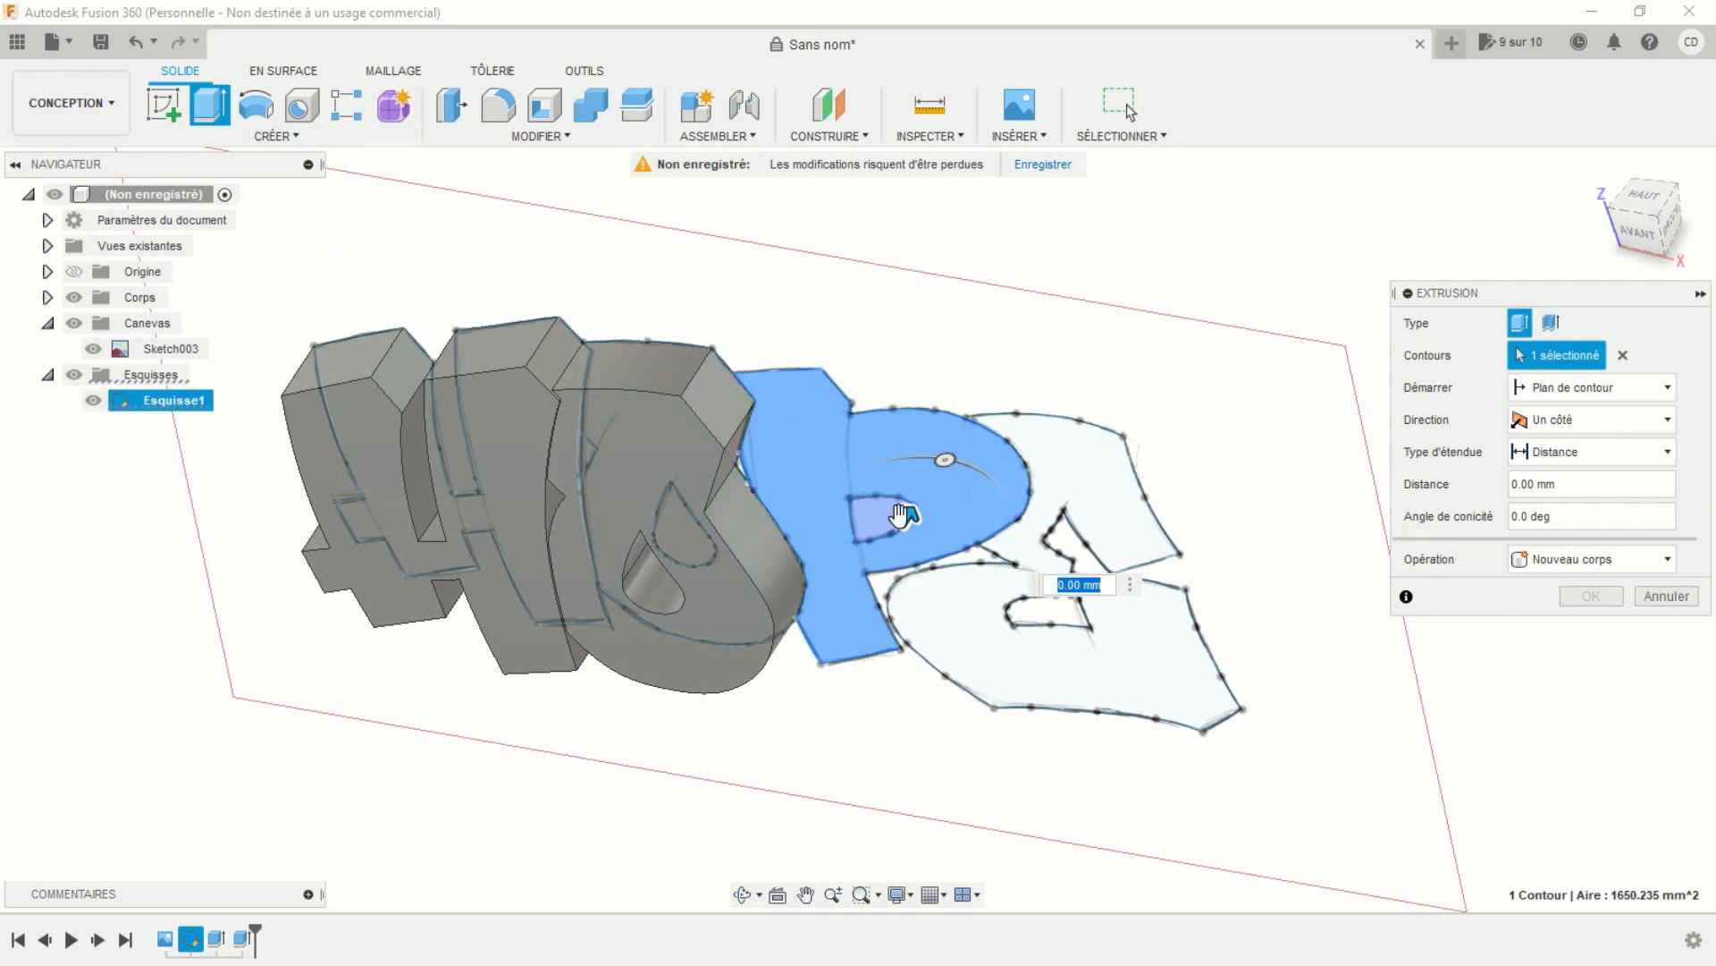
left_click_drag(904, 519, 890, 549)
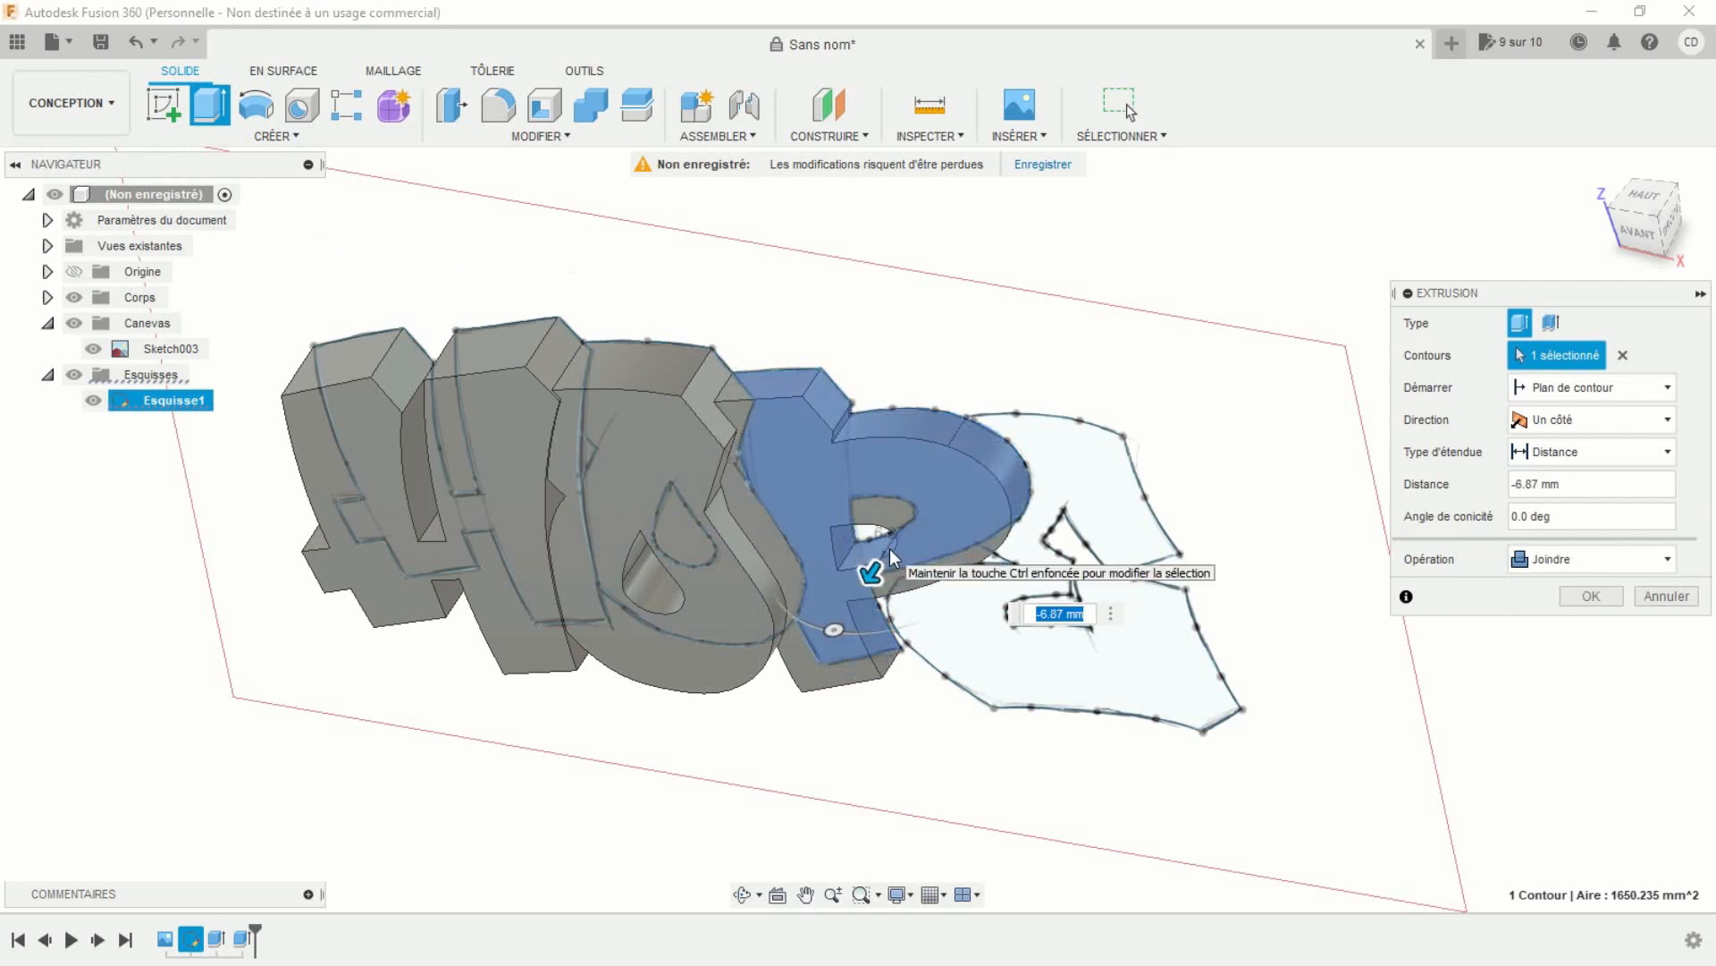
type("-10")
key("Return")
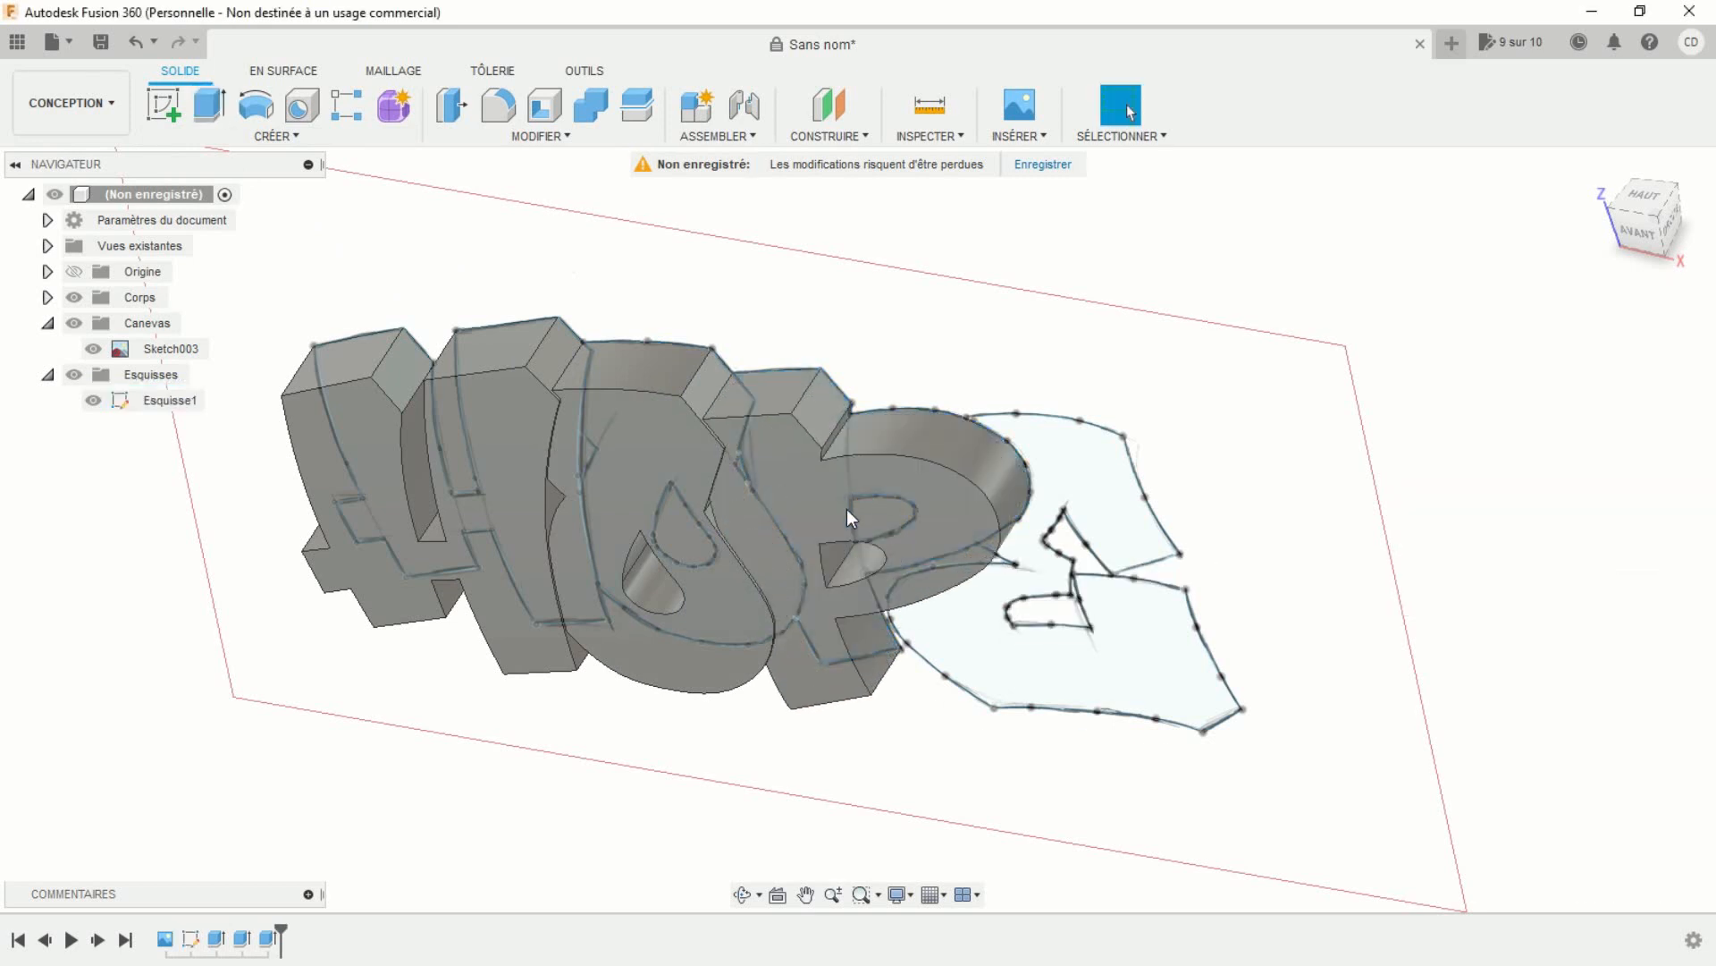
Extrude the E profile by -10 mm, joining it to the existing letters.
left_click(209, 105)
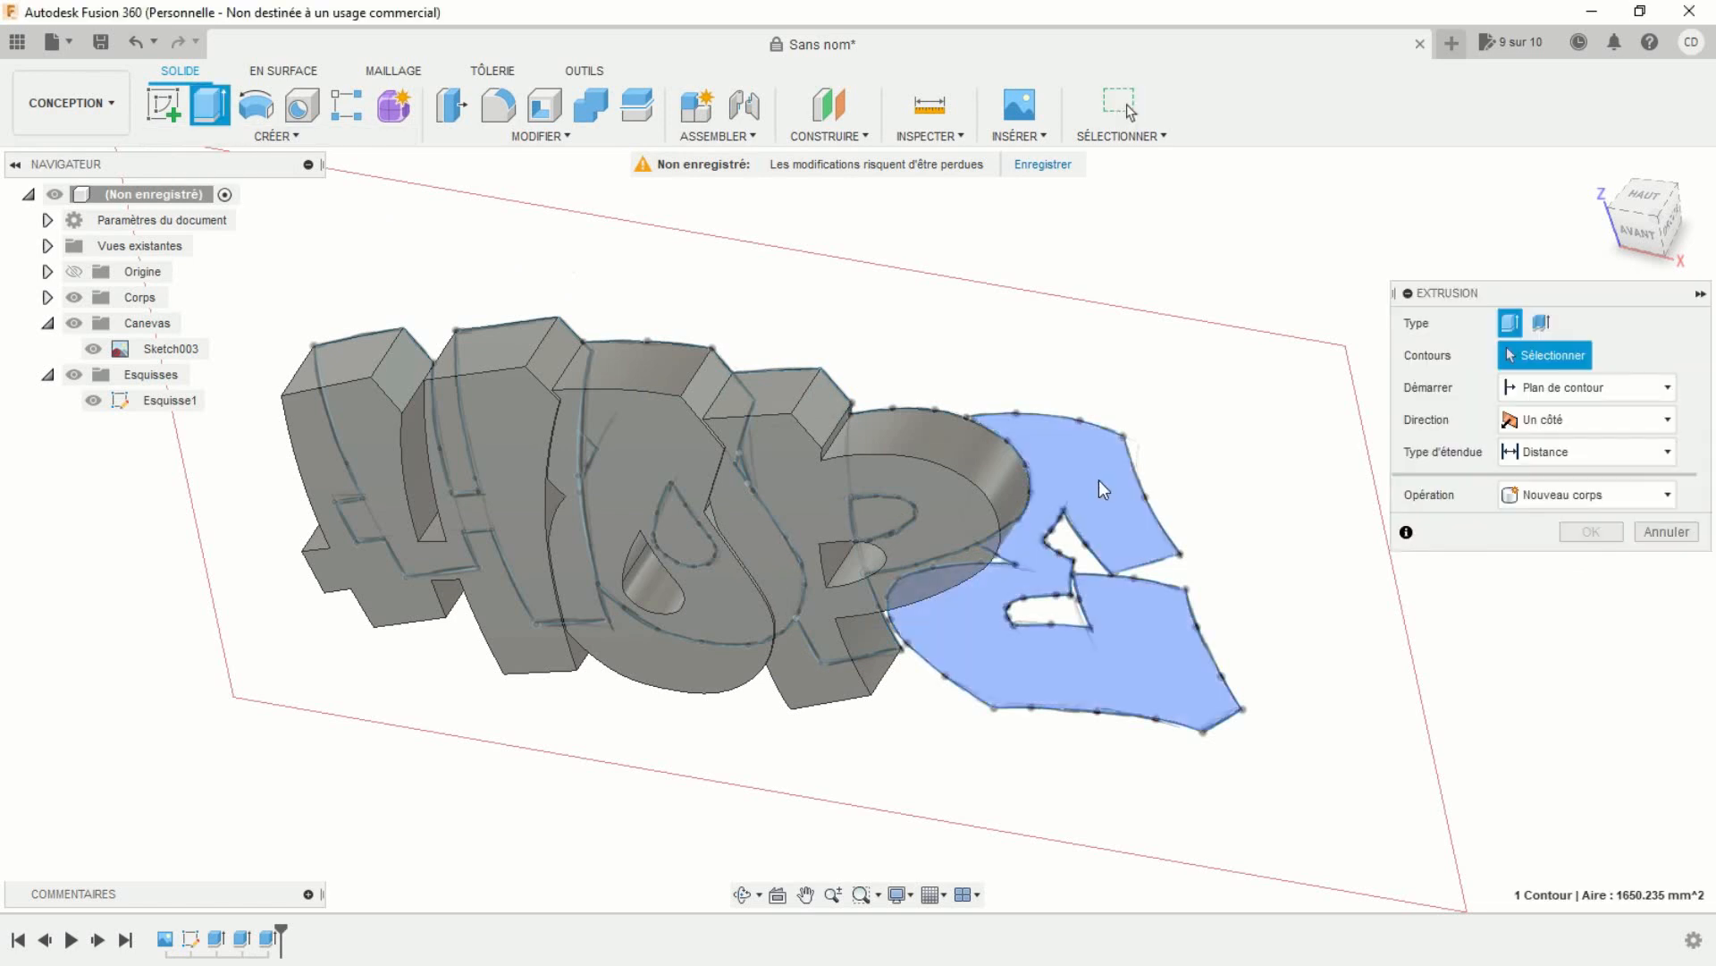
left_click(1098, 480)
left_click_drag(1055, 547, 1030, 579)
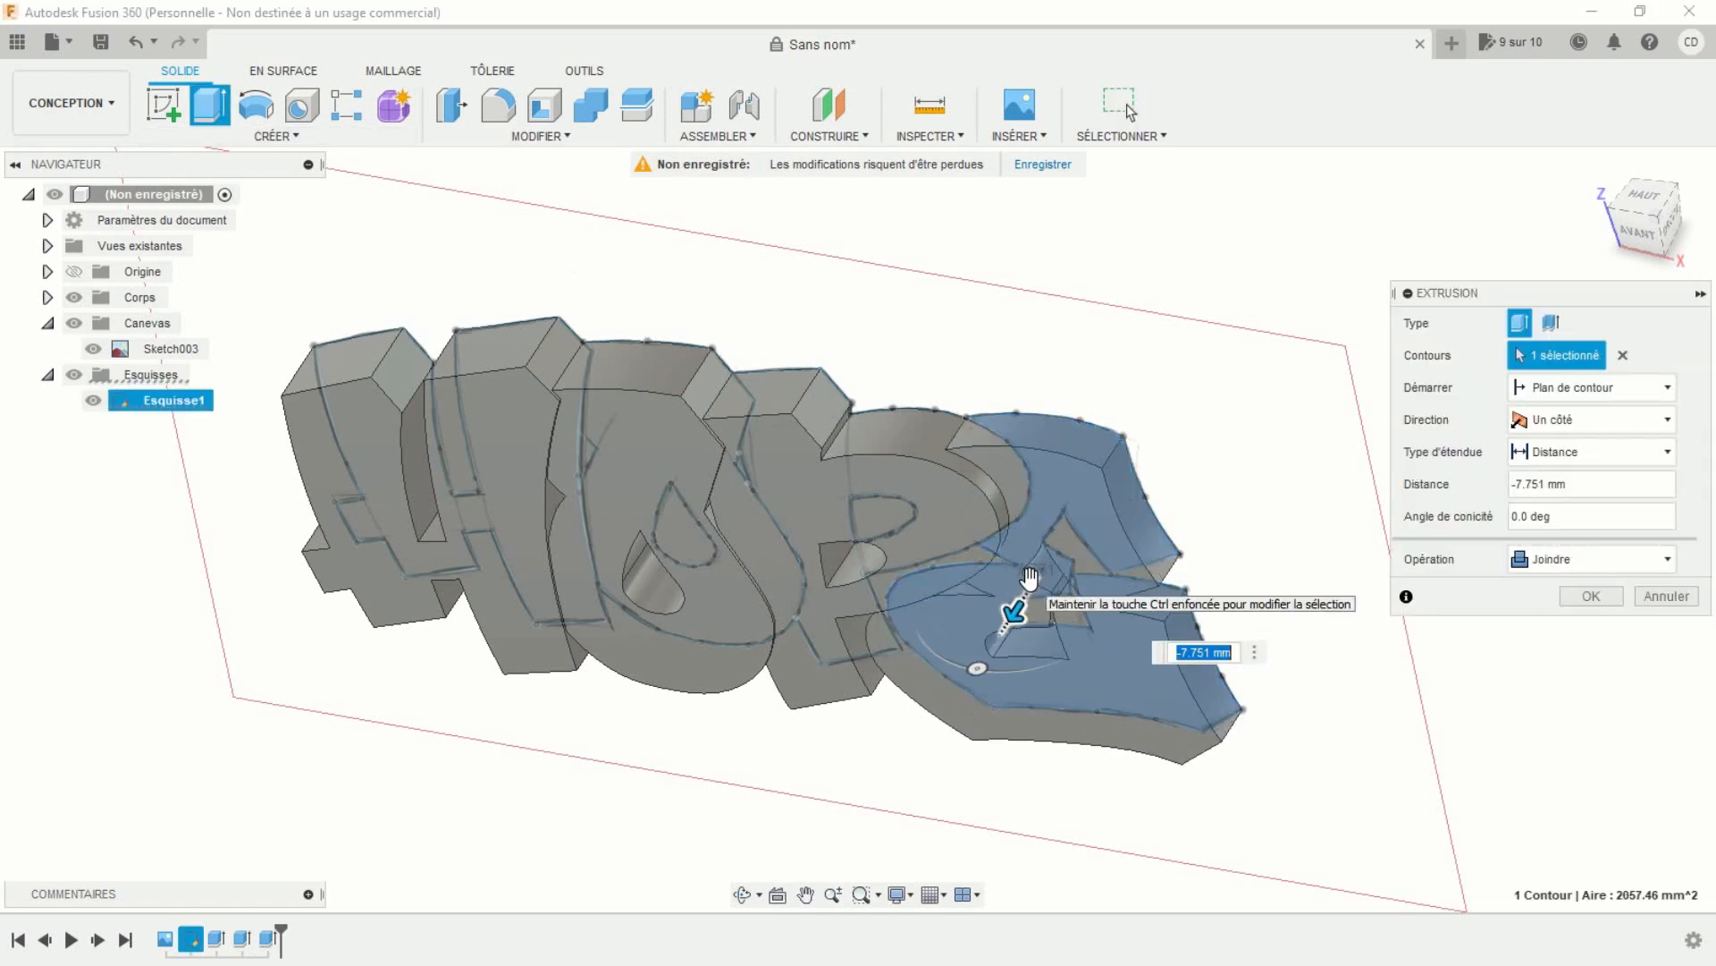
type("-10")
key("Return")
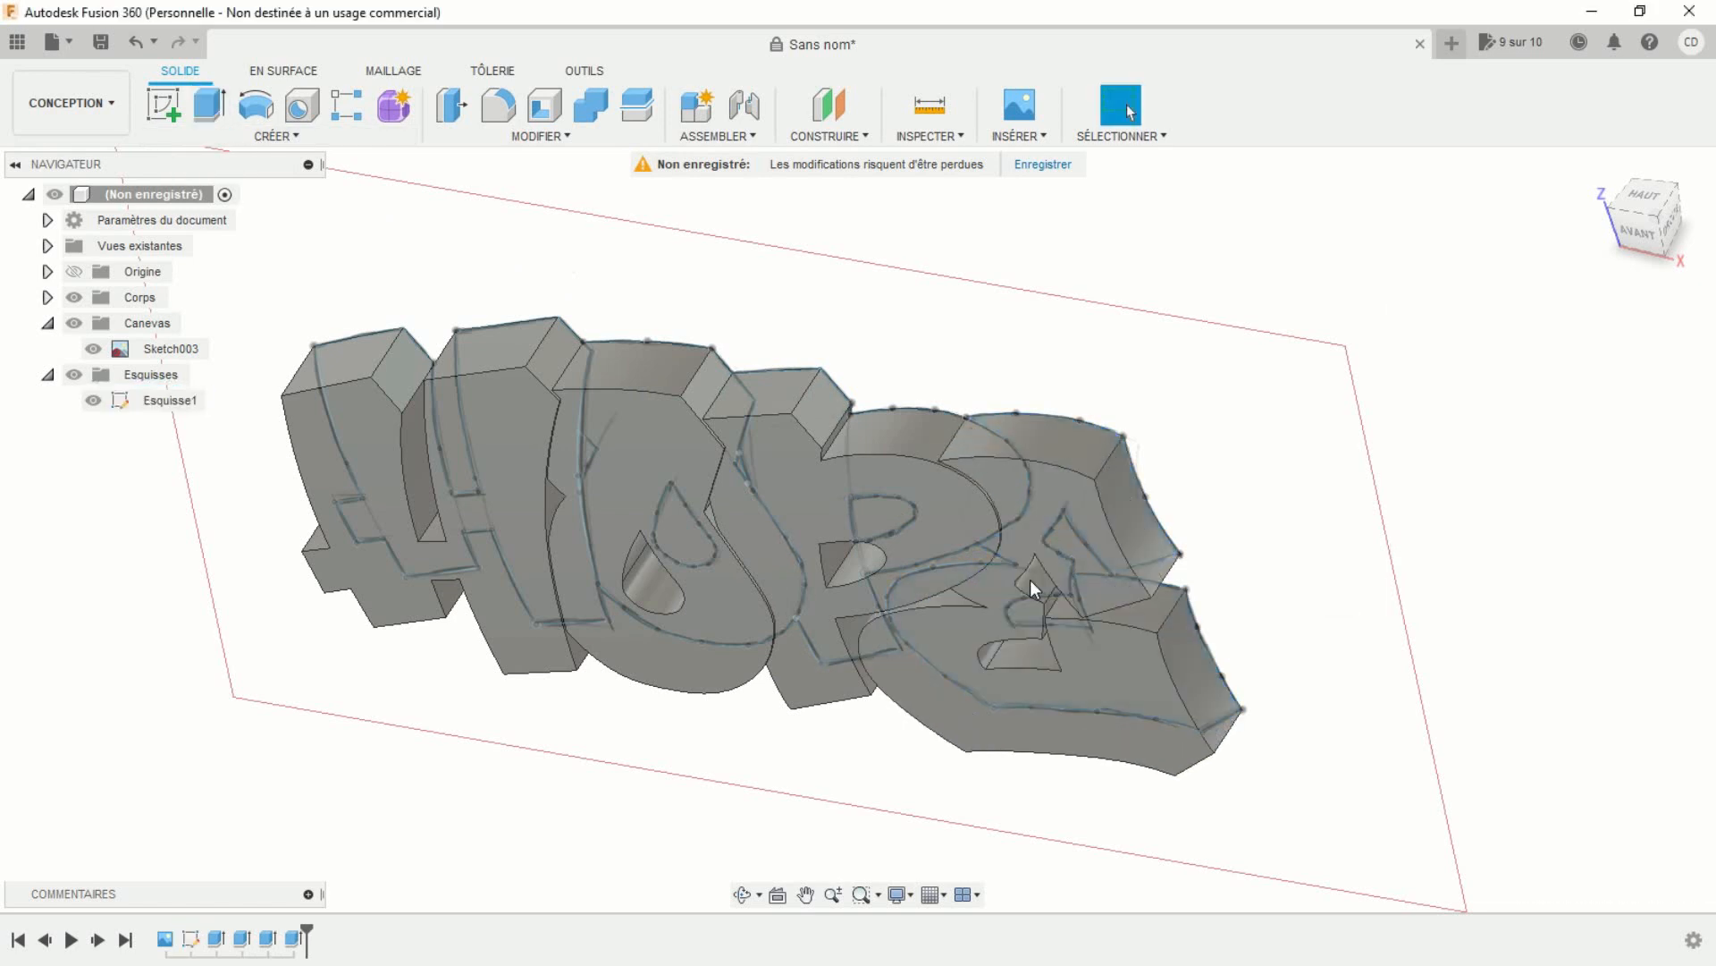
Hide the Sketch003 canvas and the sketch Esquisse1.
middle_click_drag(928, 680, 954, 630, "shift")
left_click(92, 348)
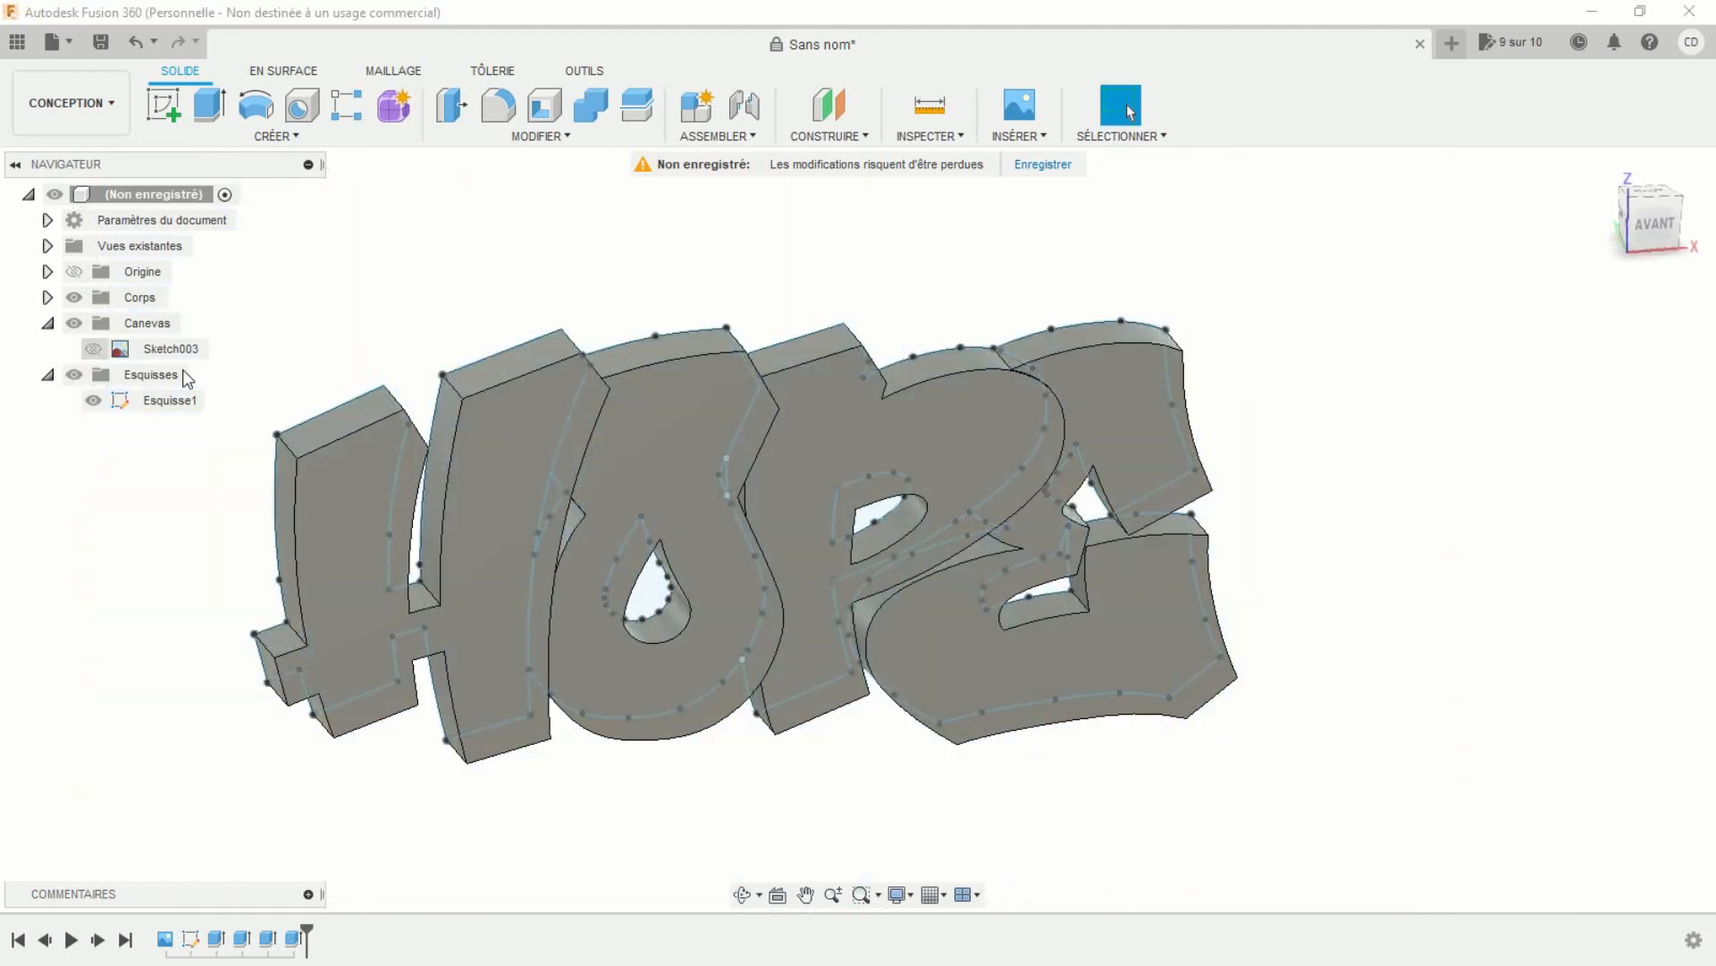
left_click(92, 400)
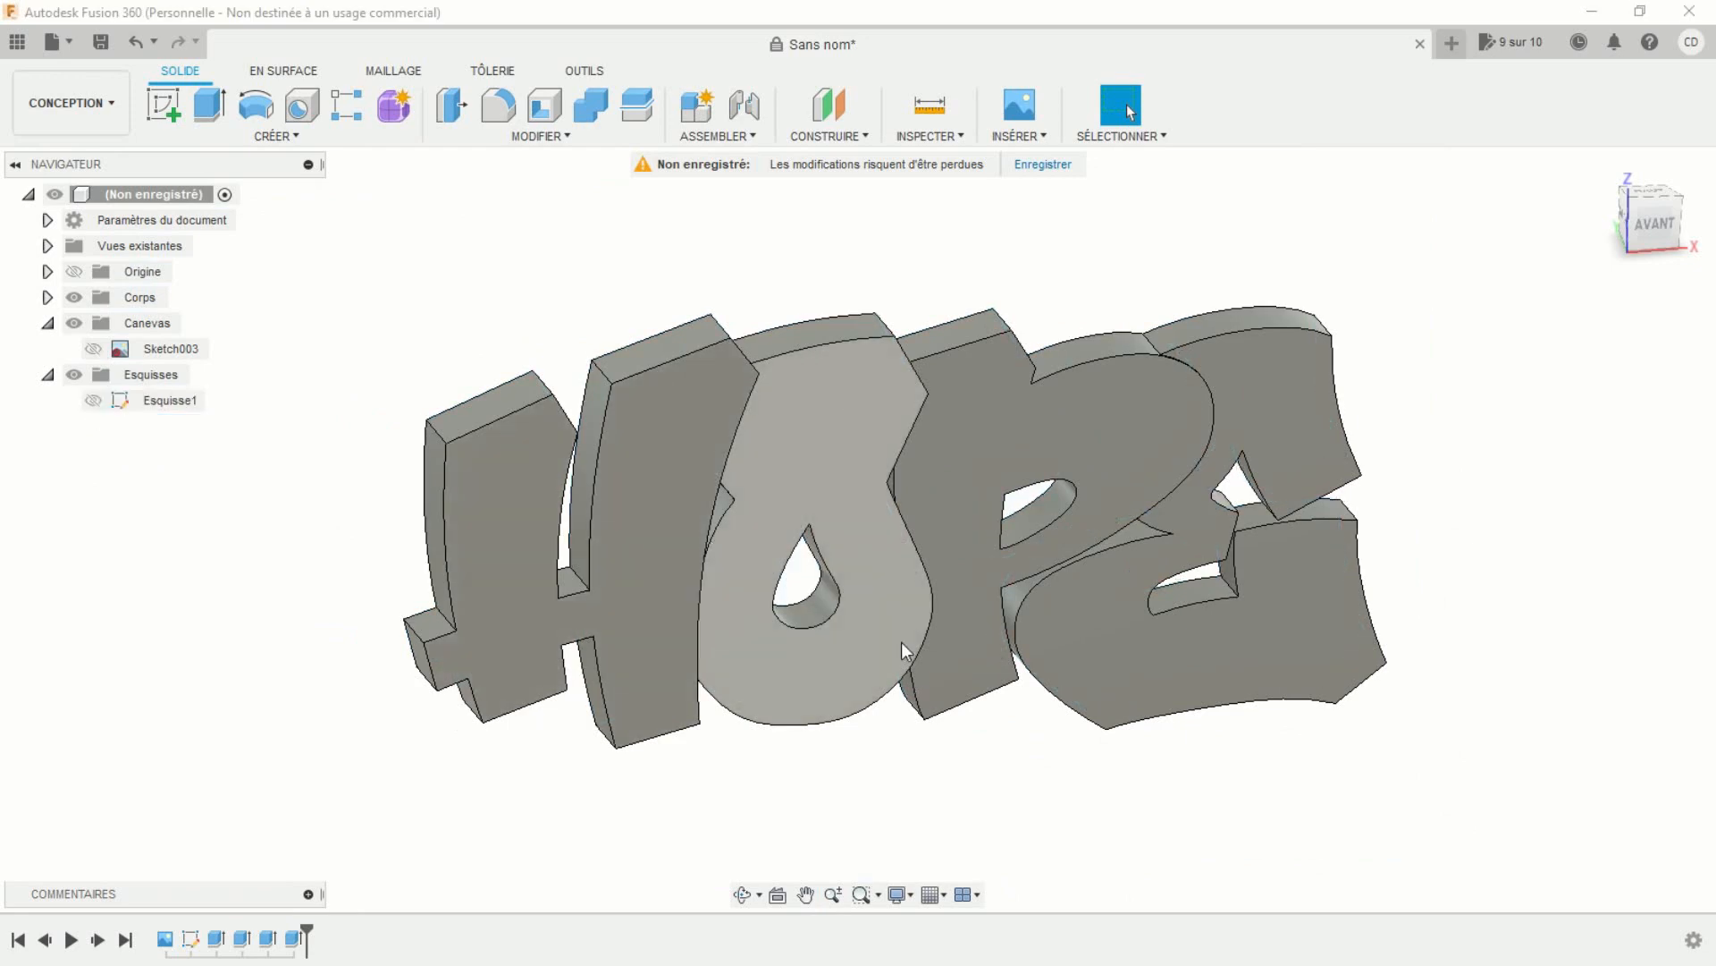
mouse_move(901, 642)
middle_mouse_down("shift")
mouse_move(938, 729)
mouse_move(912, 698)
mouse_move(932, 721)
mouse_move(1176, 781)
mouse_move(1013, 836)
mouse_move(1100, 786)
mouse_move(1112, 817)
mouse_move(529, 567)
mouse_move(497, 452)
mouse_move(561, 436)
mouse_move(561, 417)
middle_mouse_up("shift")
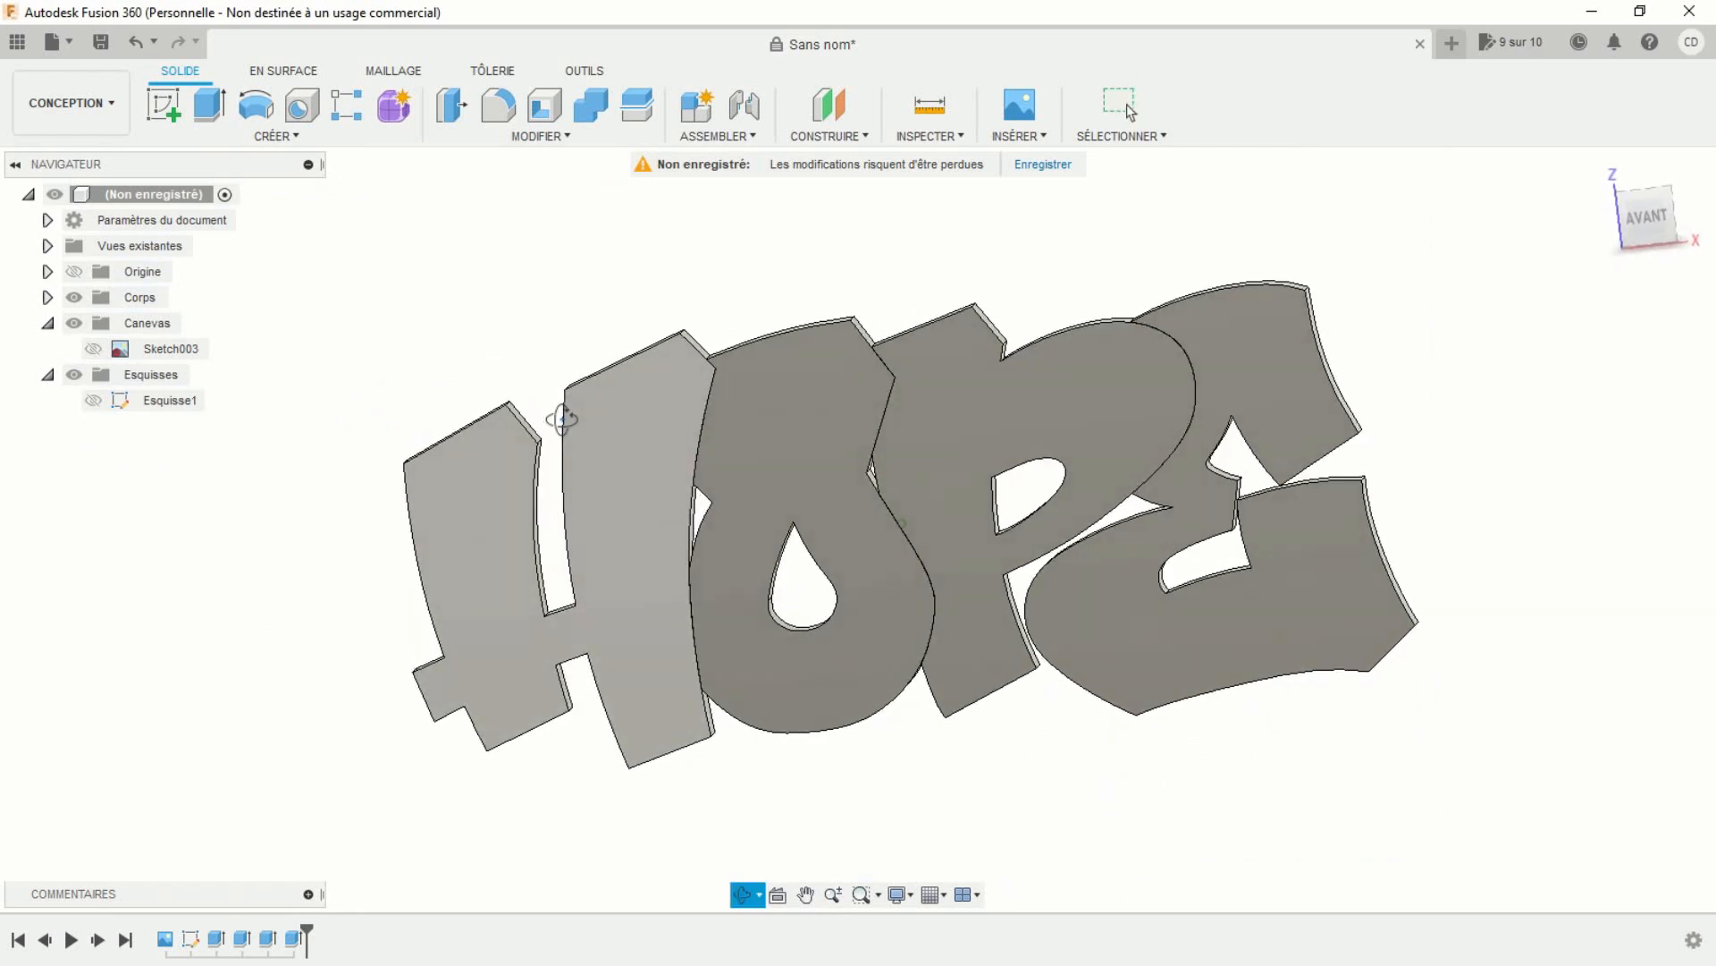
middle_click_drag(1014, 602, 919, 600)
scroll(923, 590, "up", 2)
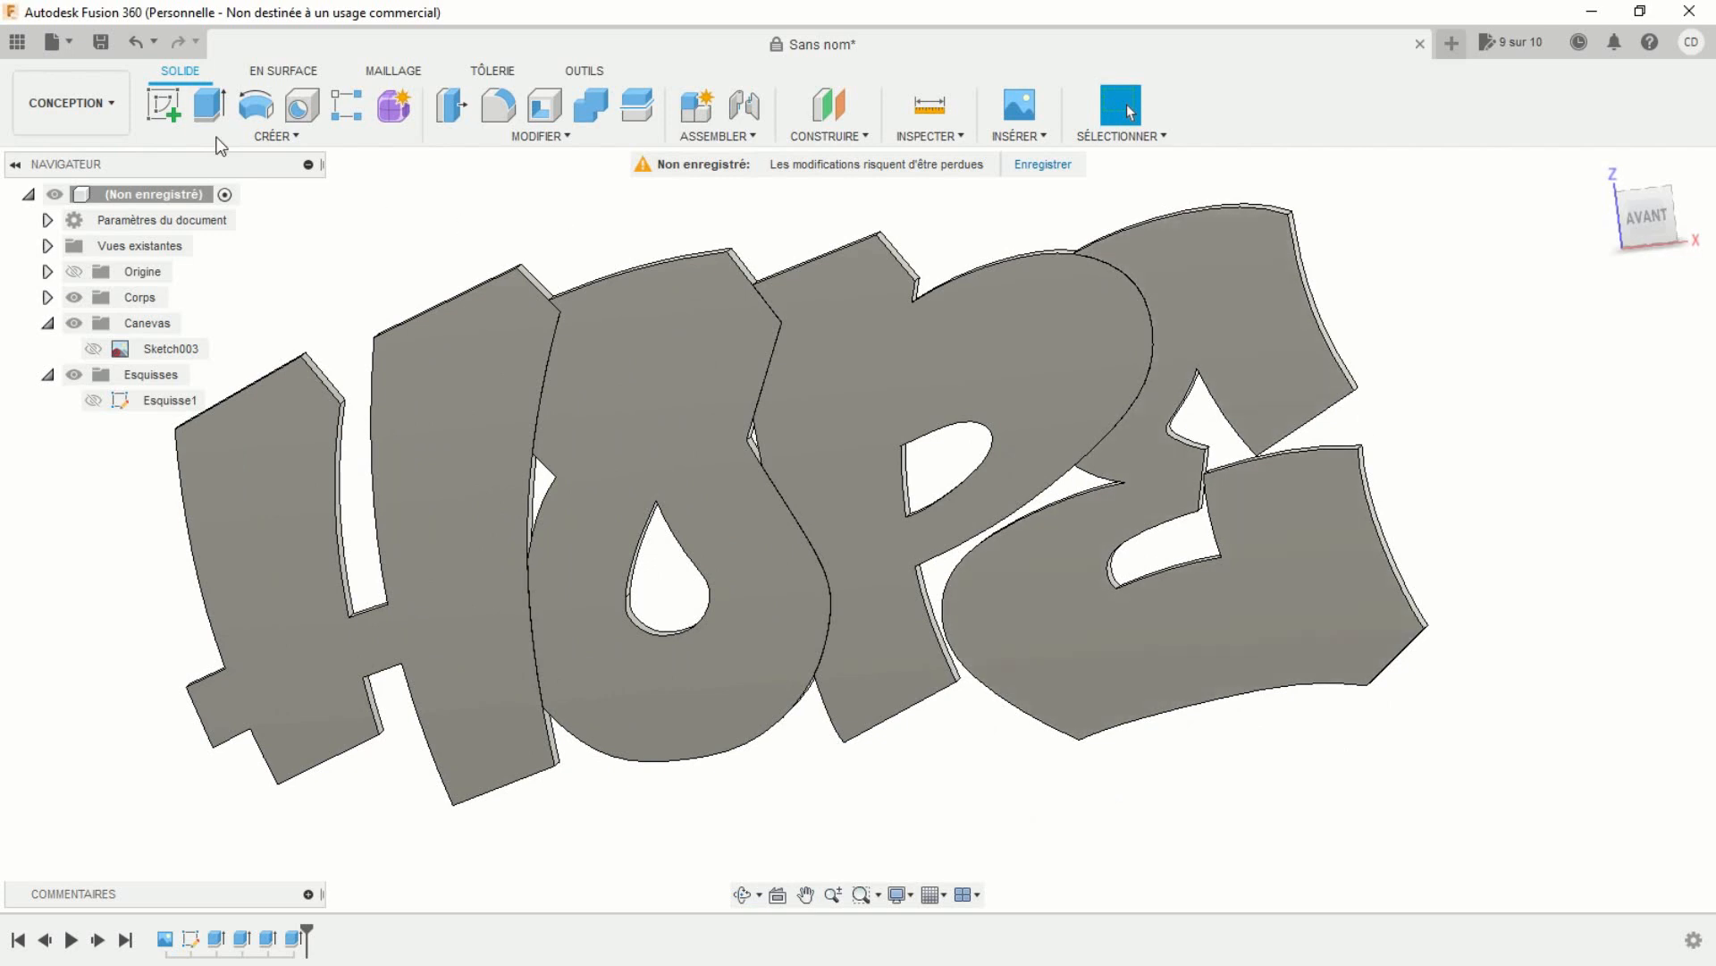
Export the body Corps1 for 3D printing as a binary STL in millimetres with high refinement, saved as Graffiti Hope in the Fichier 3D folder.
left_click(71, 42)
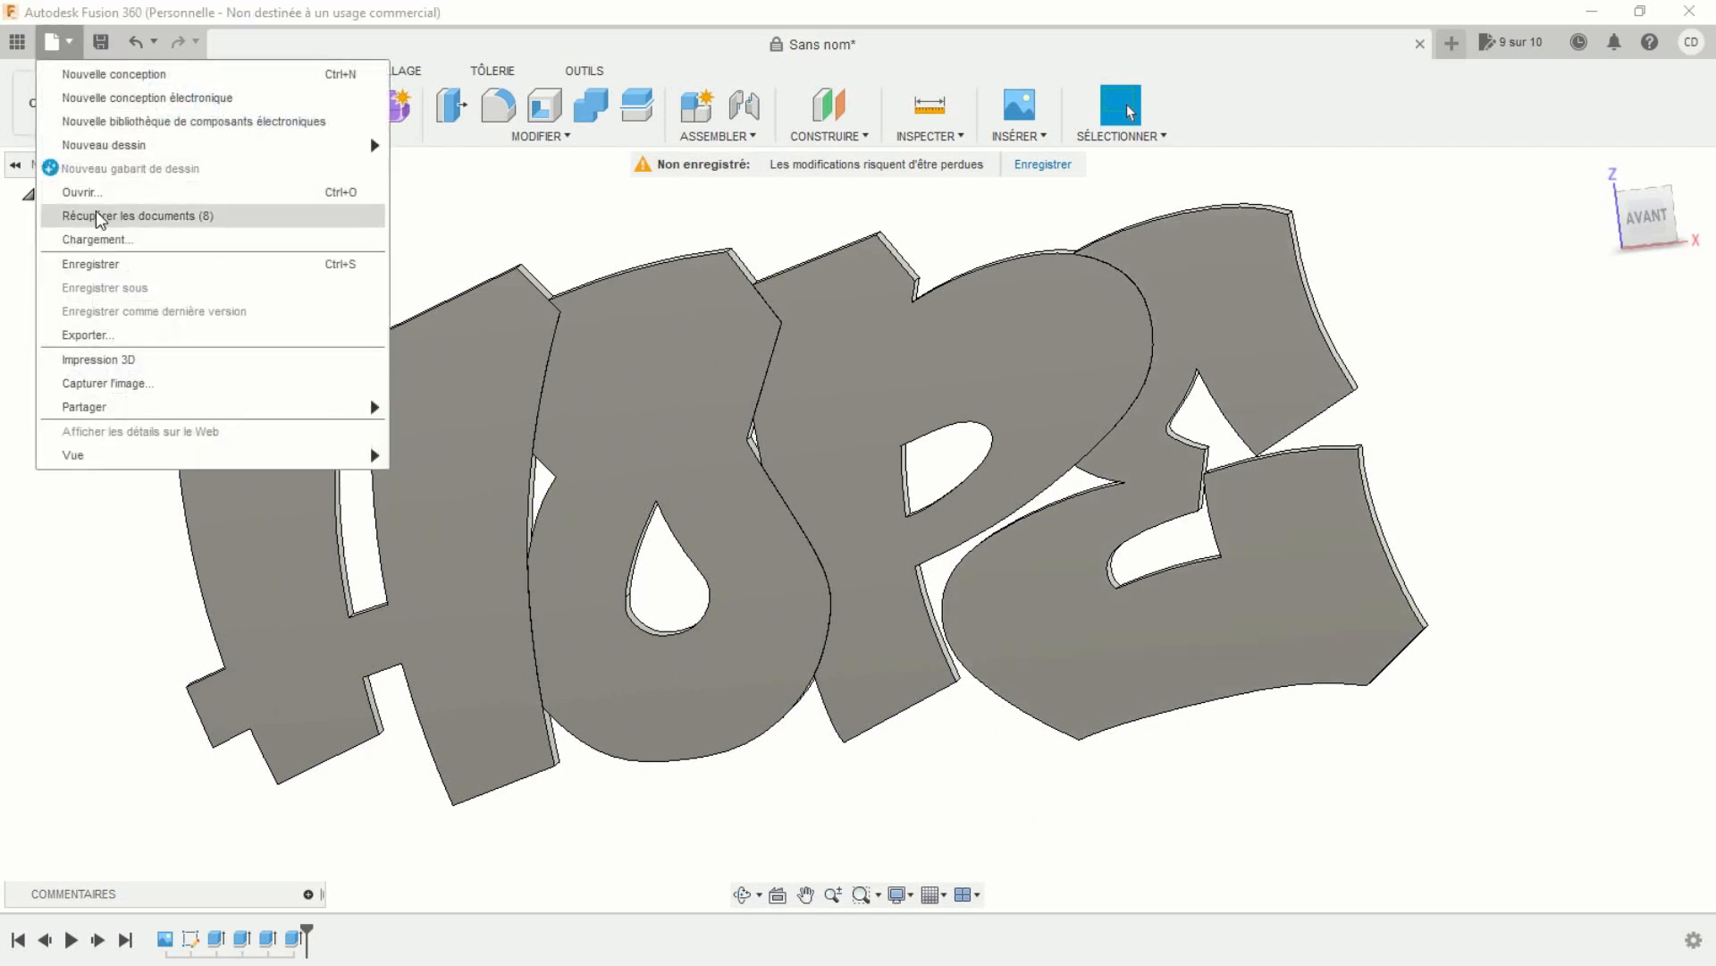
left_click(99, 359)
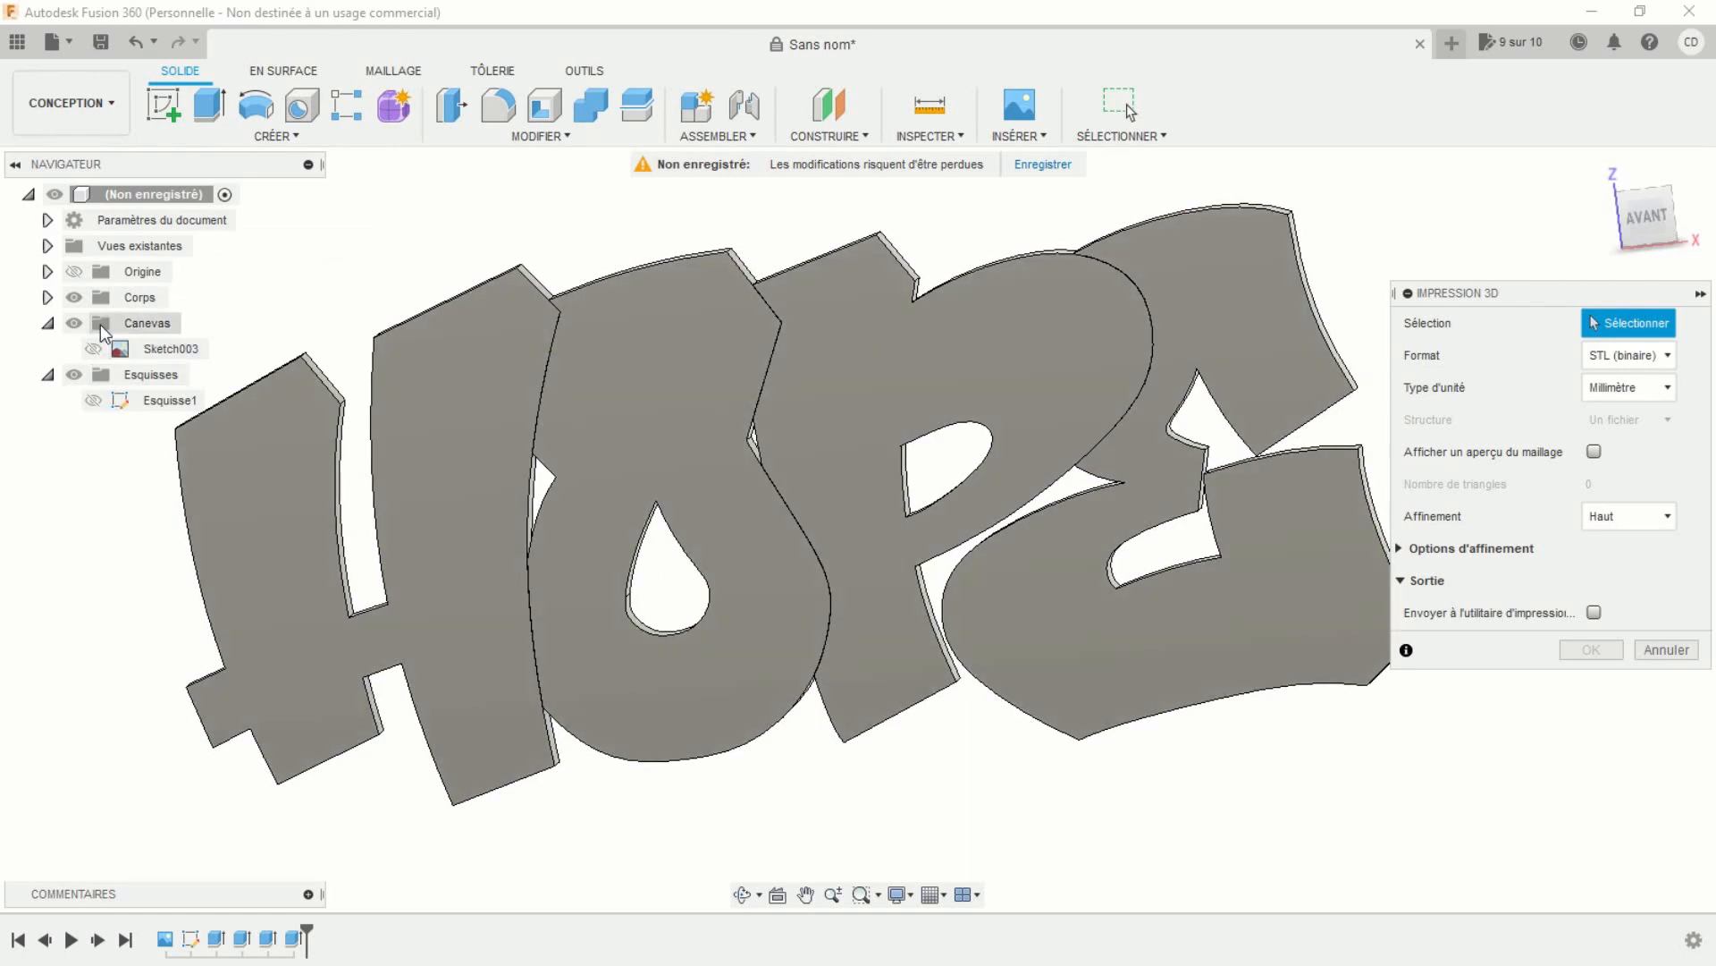
left_click(48, 298)
left_click(161, 322)
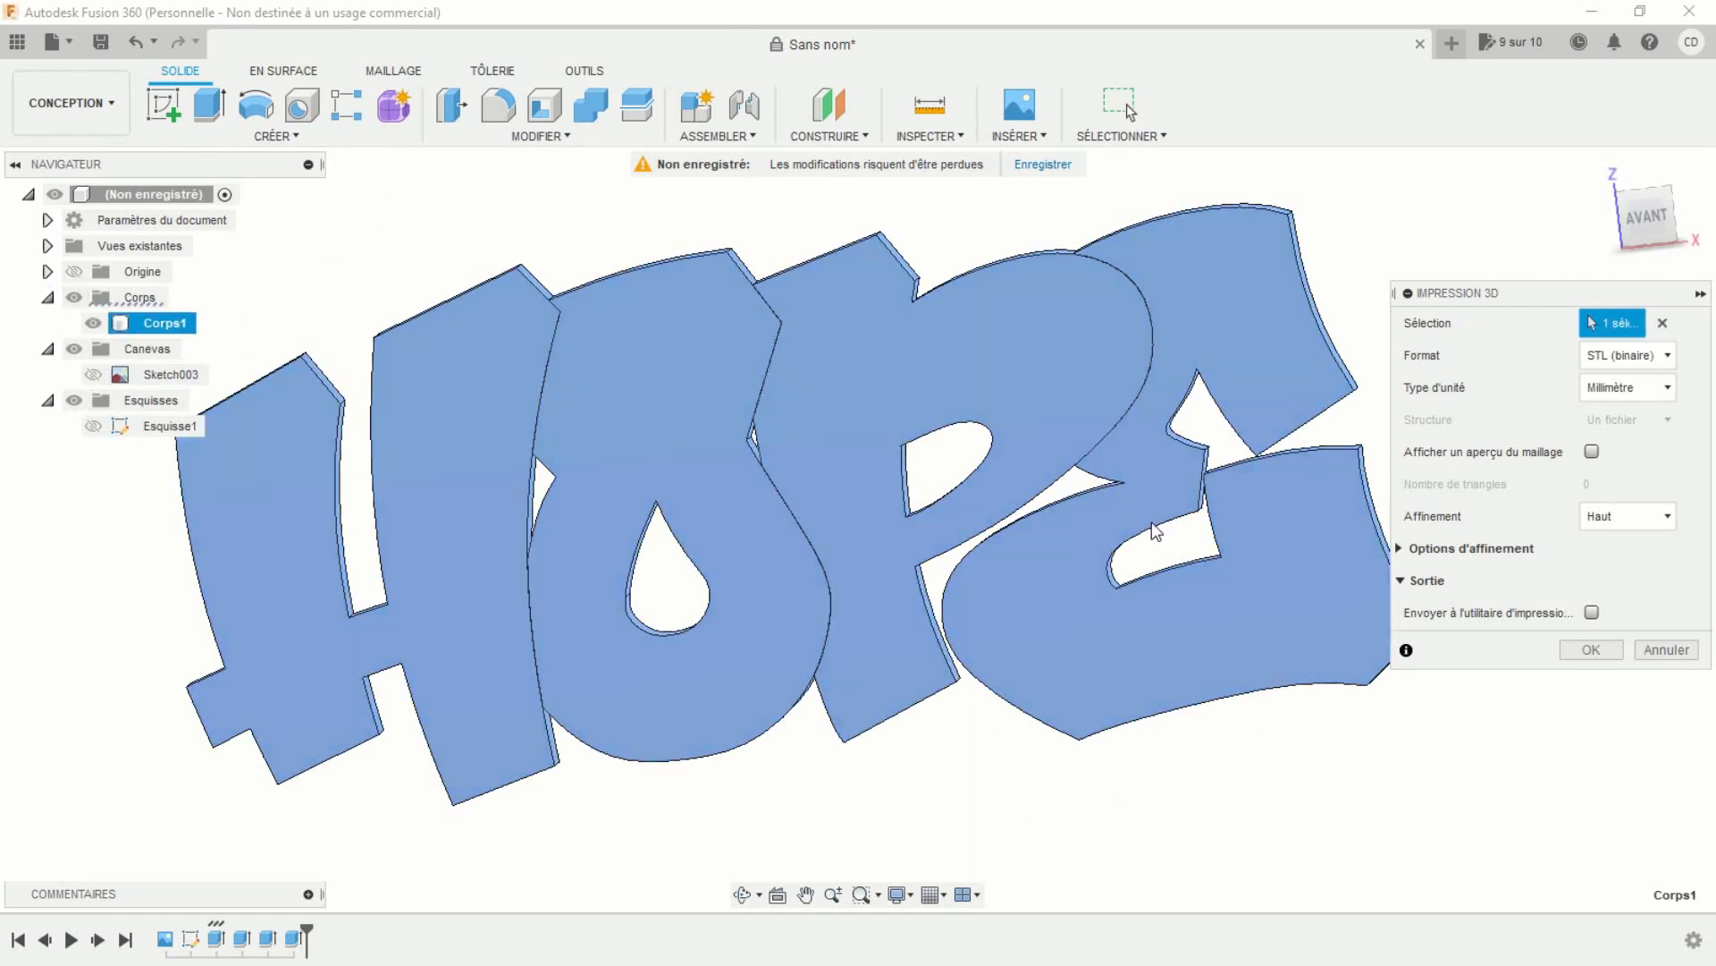
left_click(1592, 650)
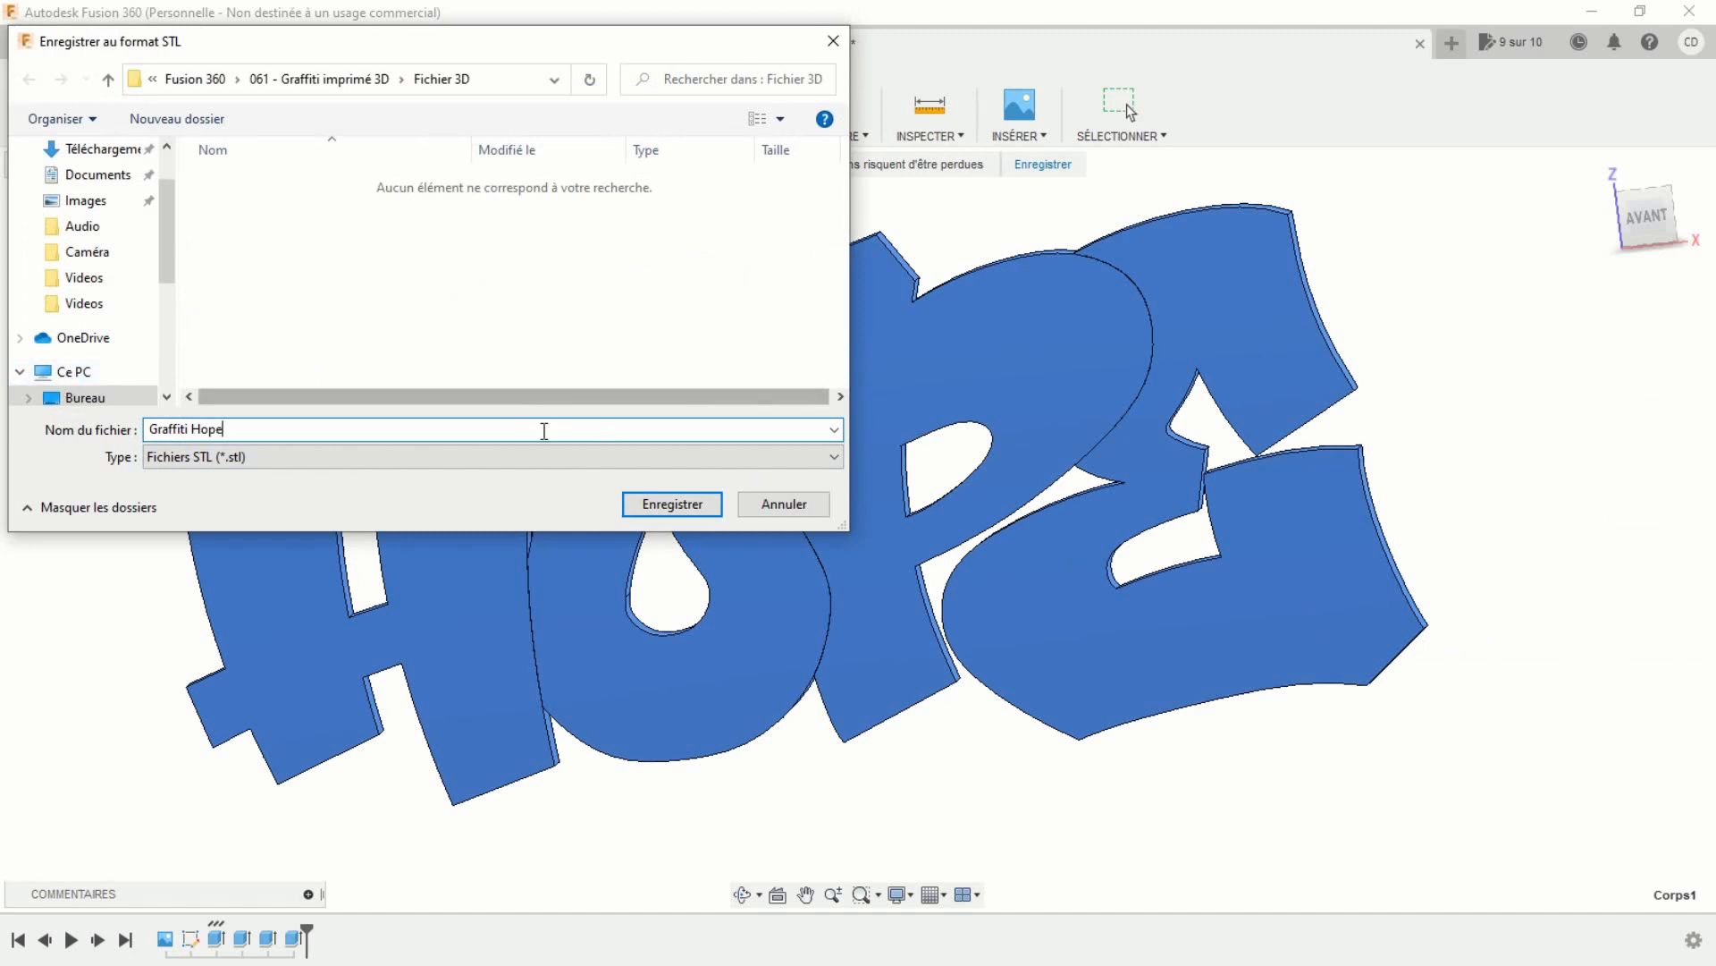
left_click(666, 504)
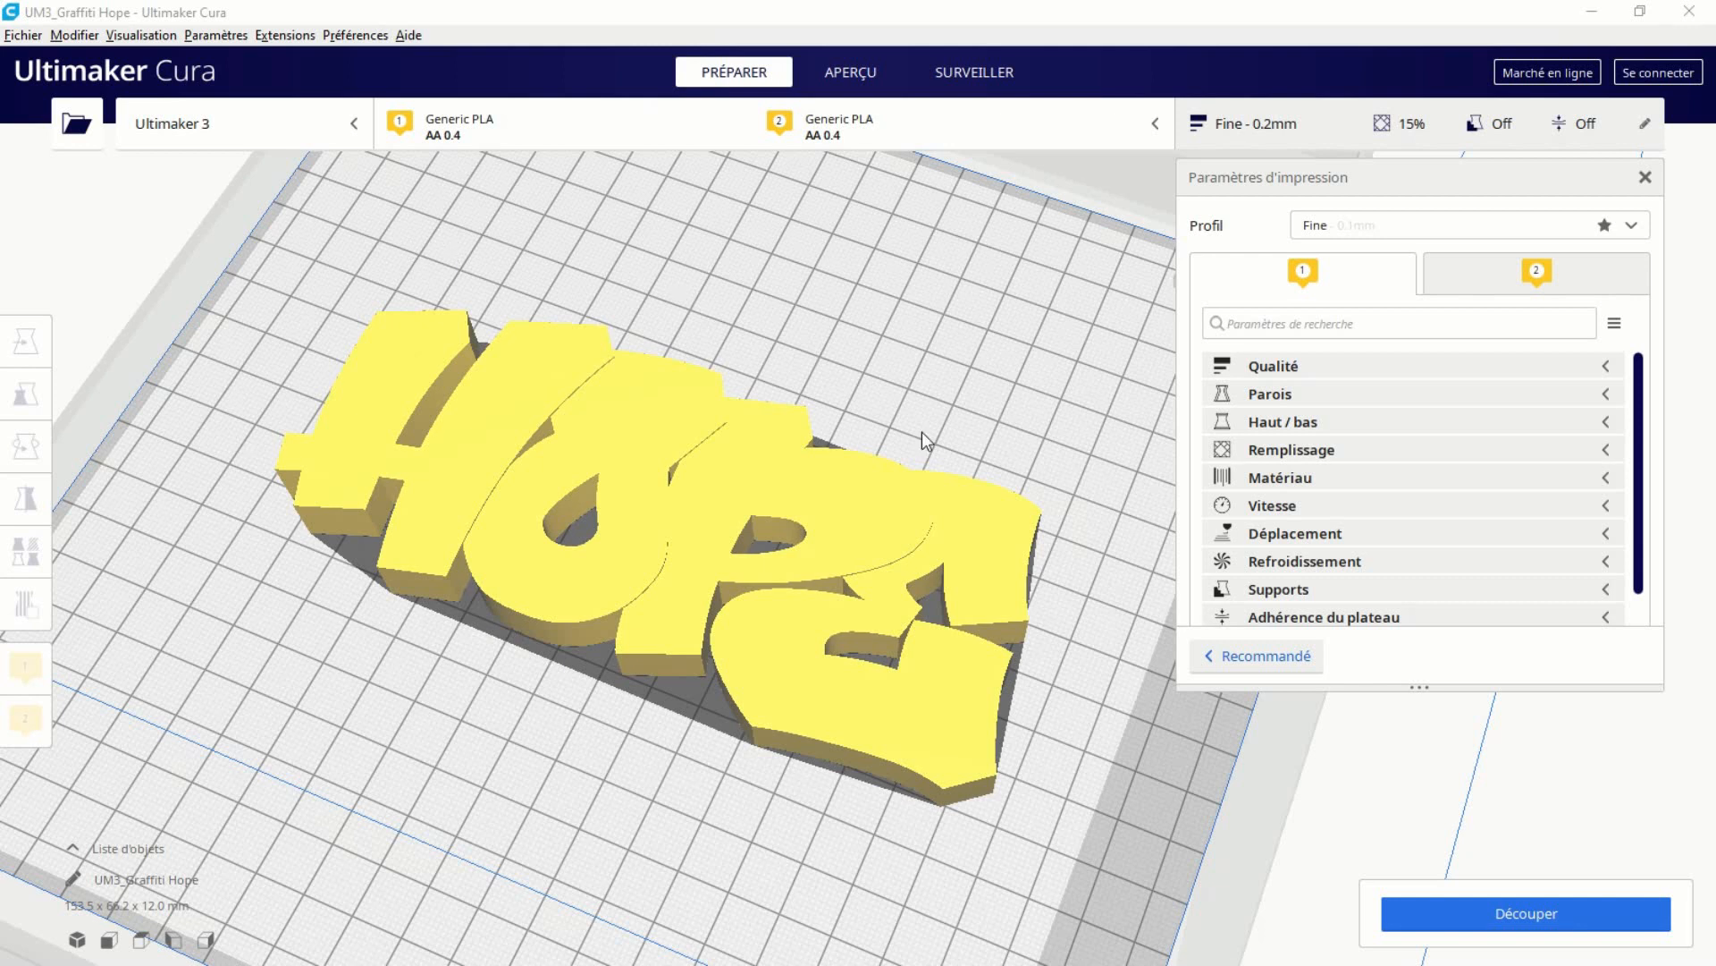
Switch to Ultimaker Cura, slice the Graffiti Hope model, and inspect its layers from the first up to the top in the preview.
left_click(1416, 911)
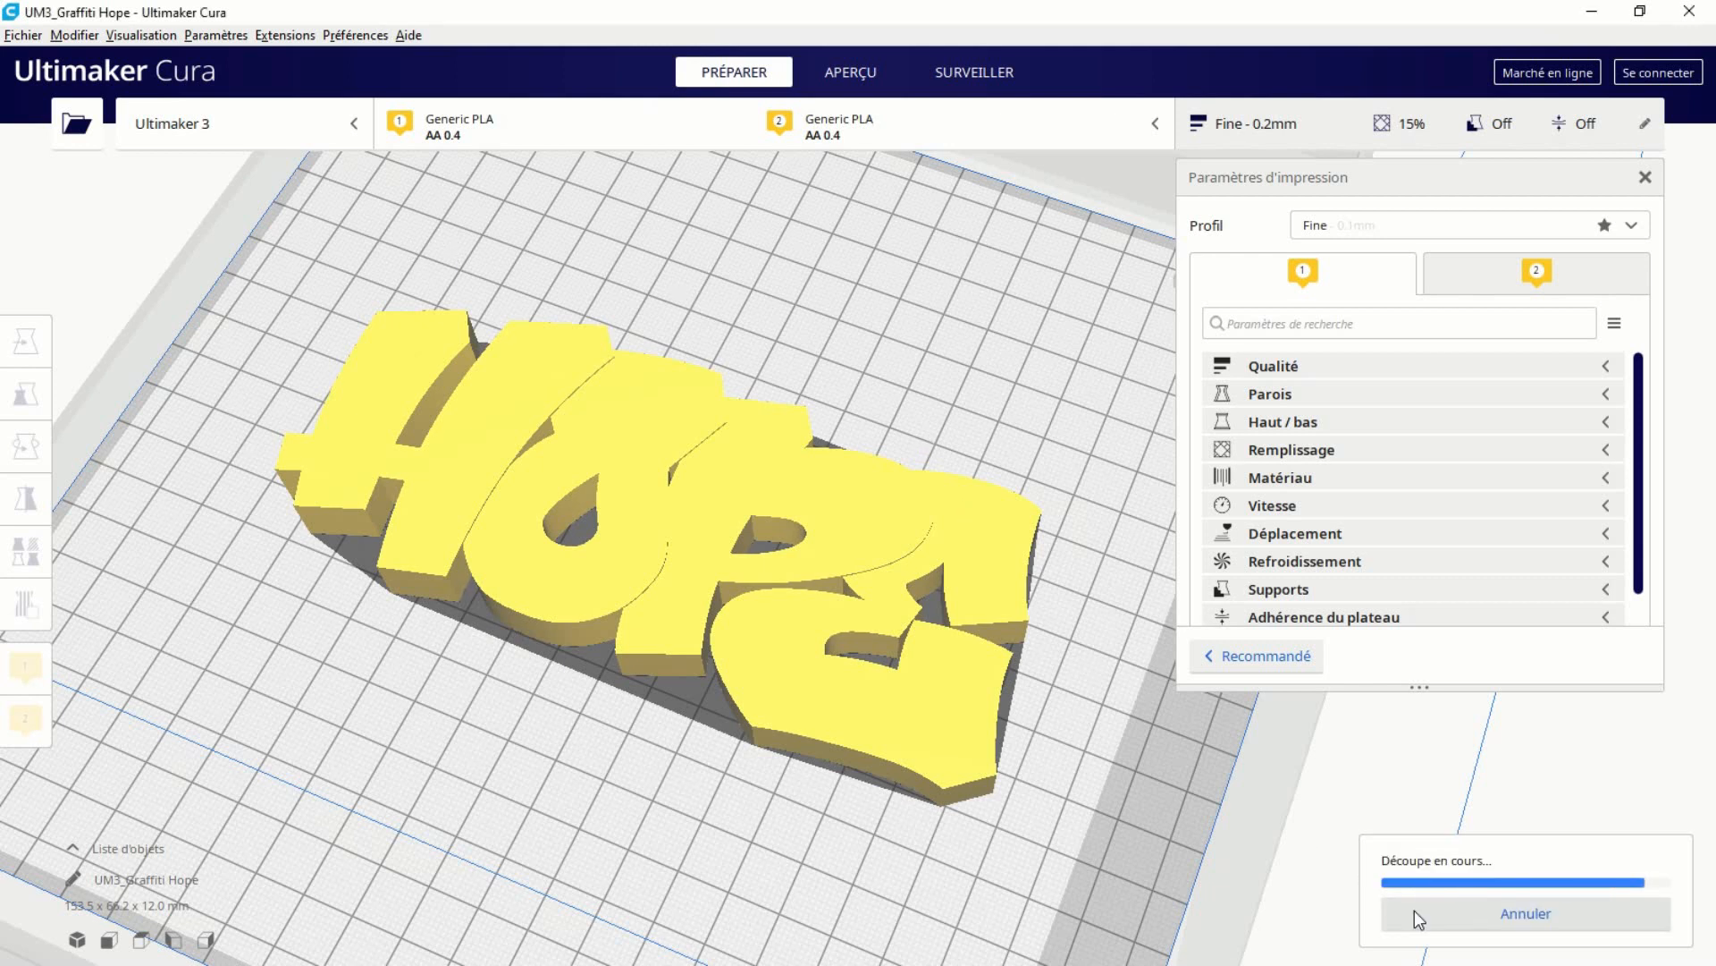
left_click(1417, 907)
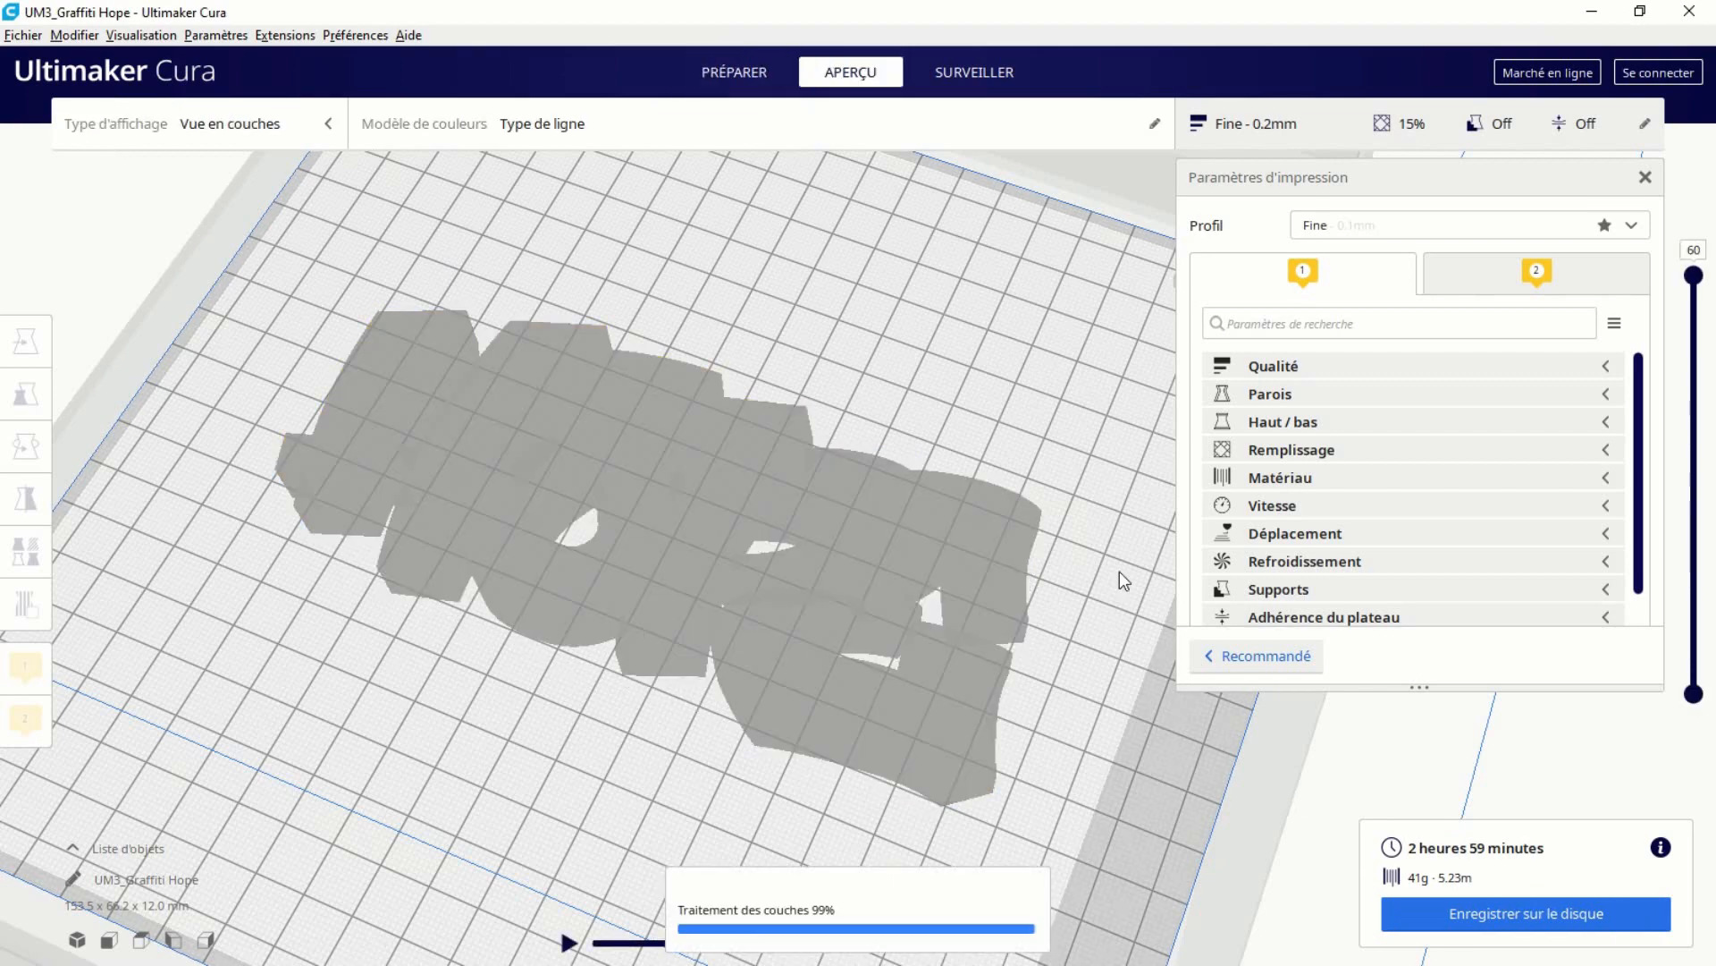
left_click_drag(1694, 277, 1692, 312)
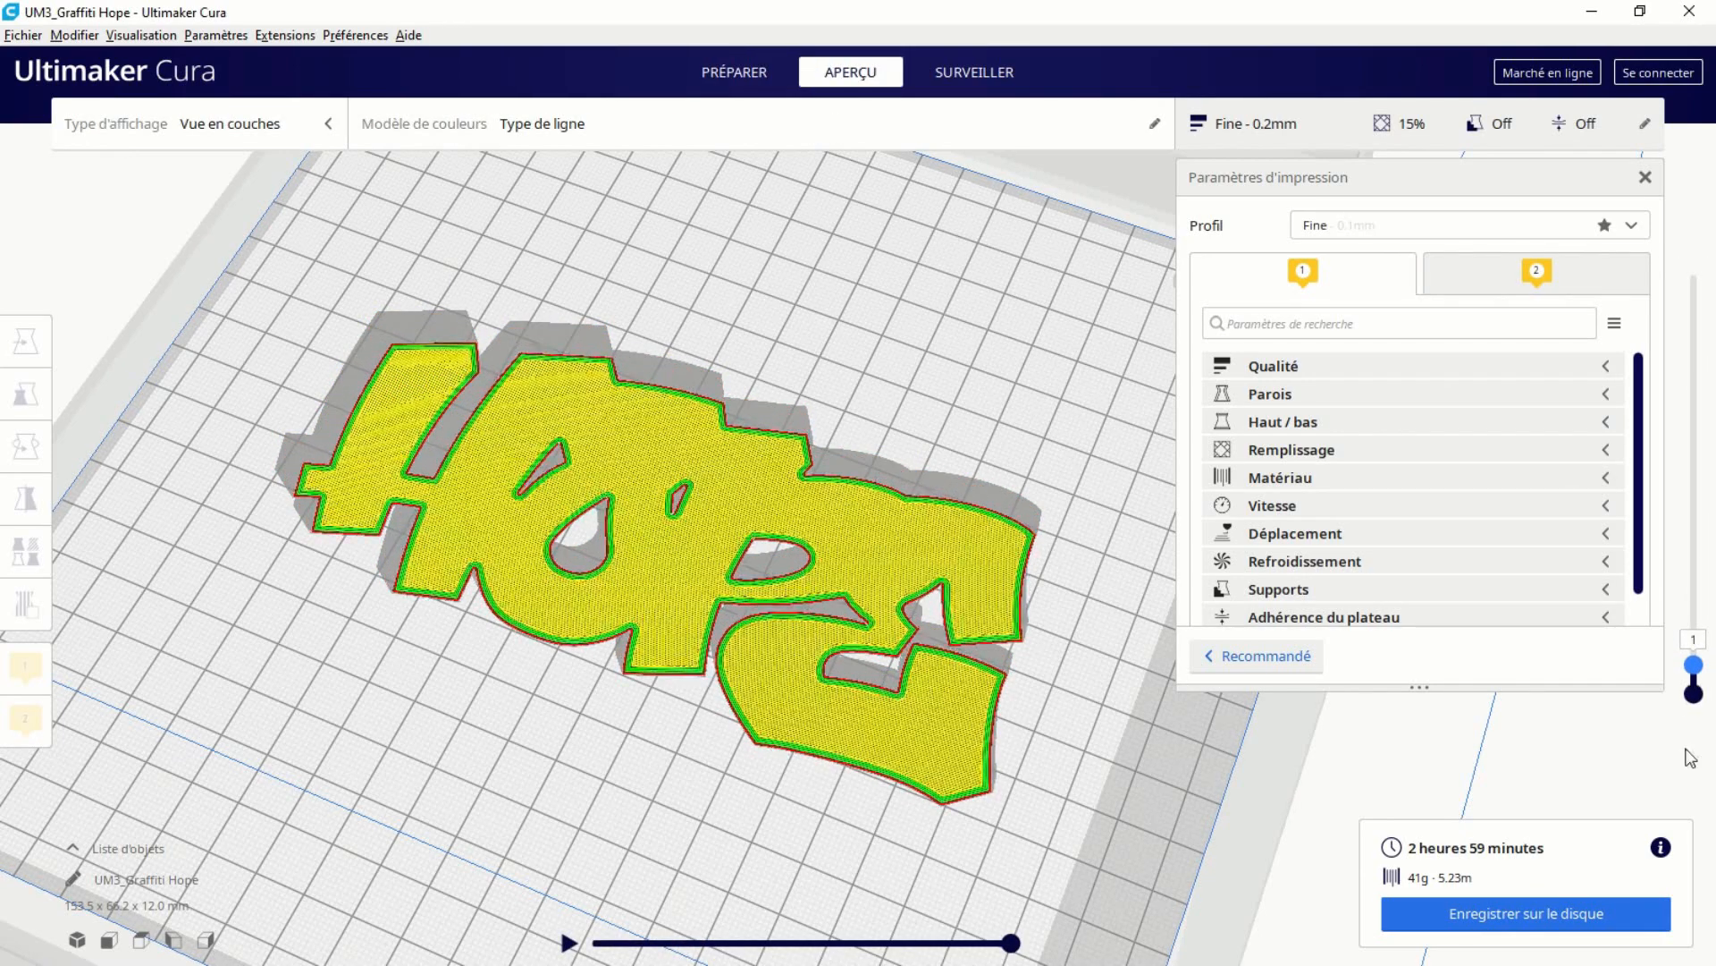
left_click_drag(1696, 584, 1690, 420)
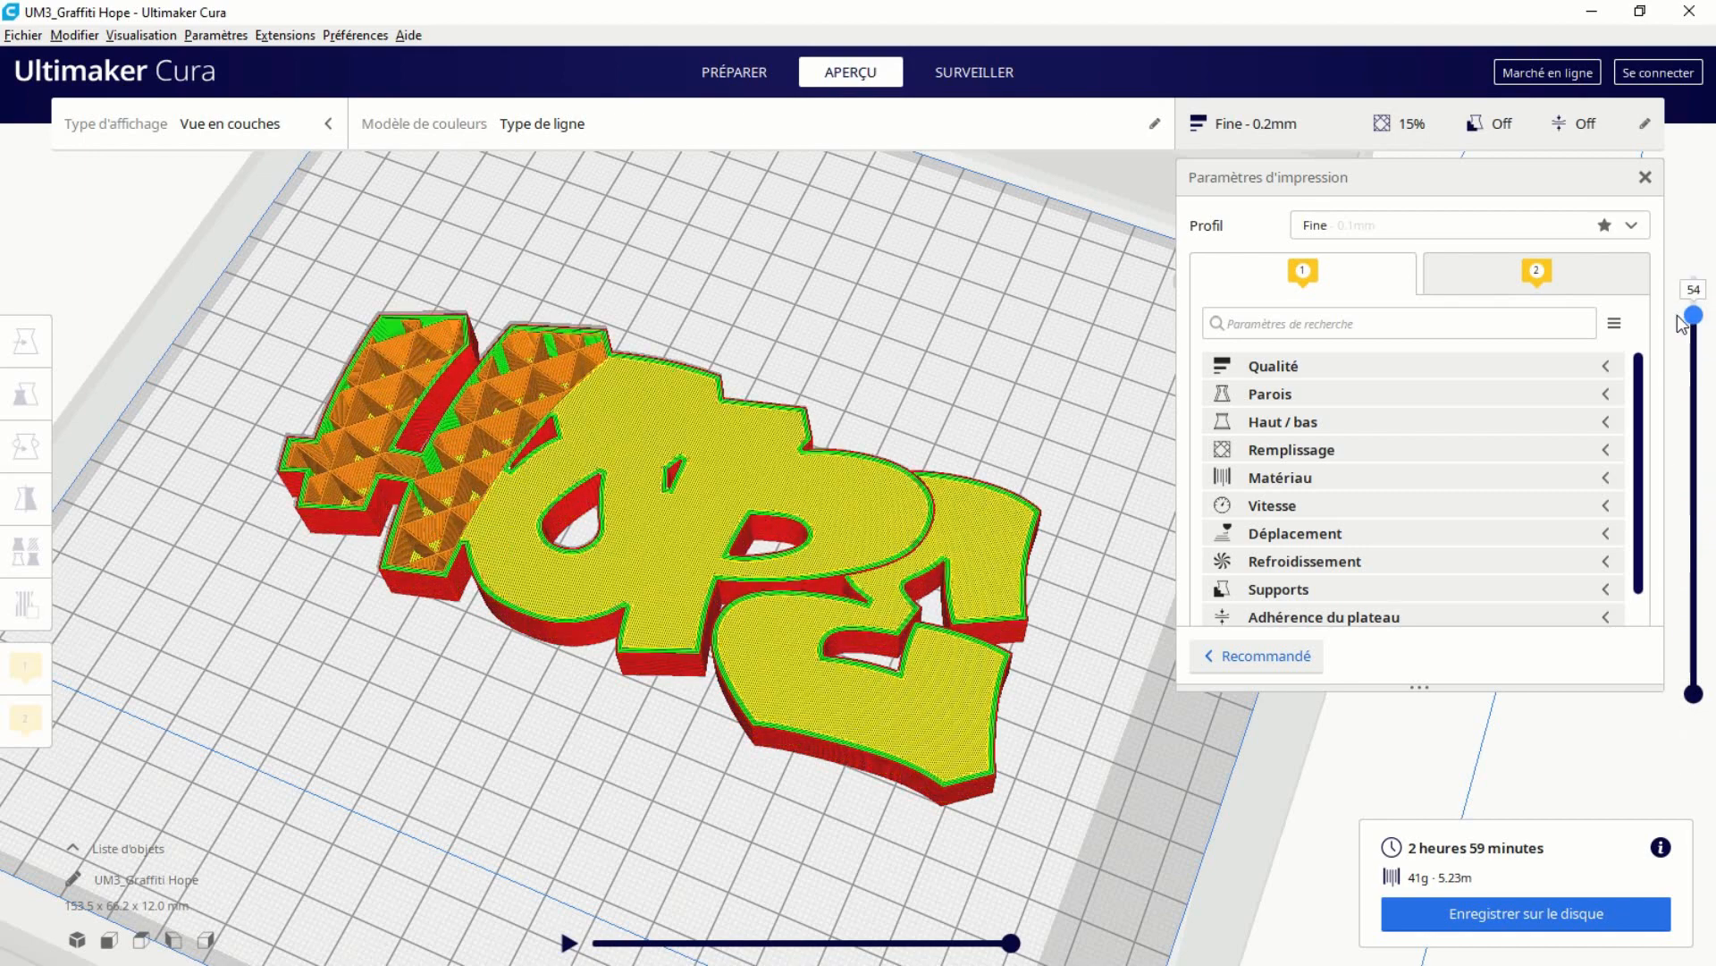
left_click_drag(1679, 316, 1668, 238)
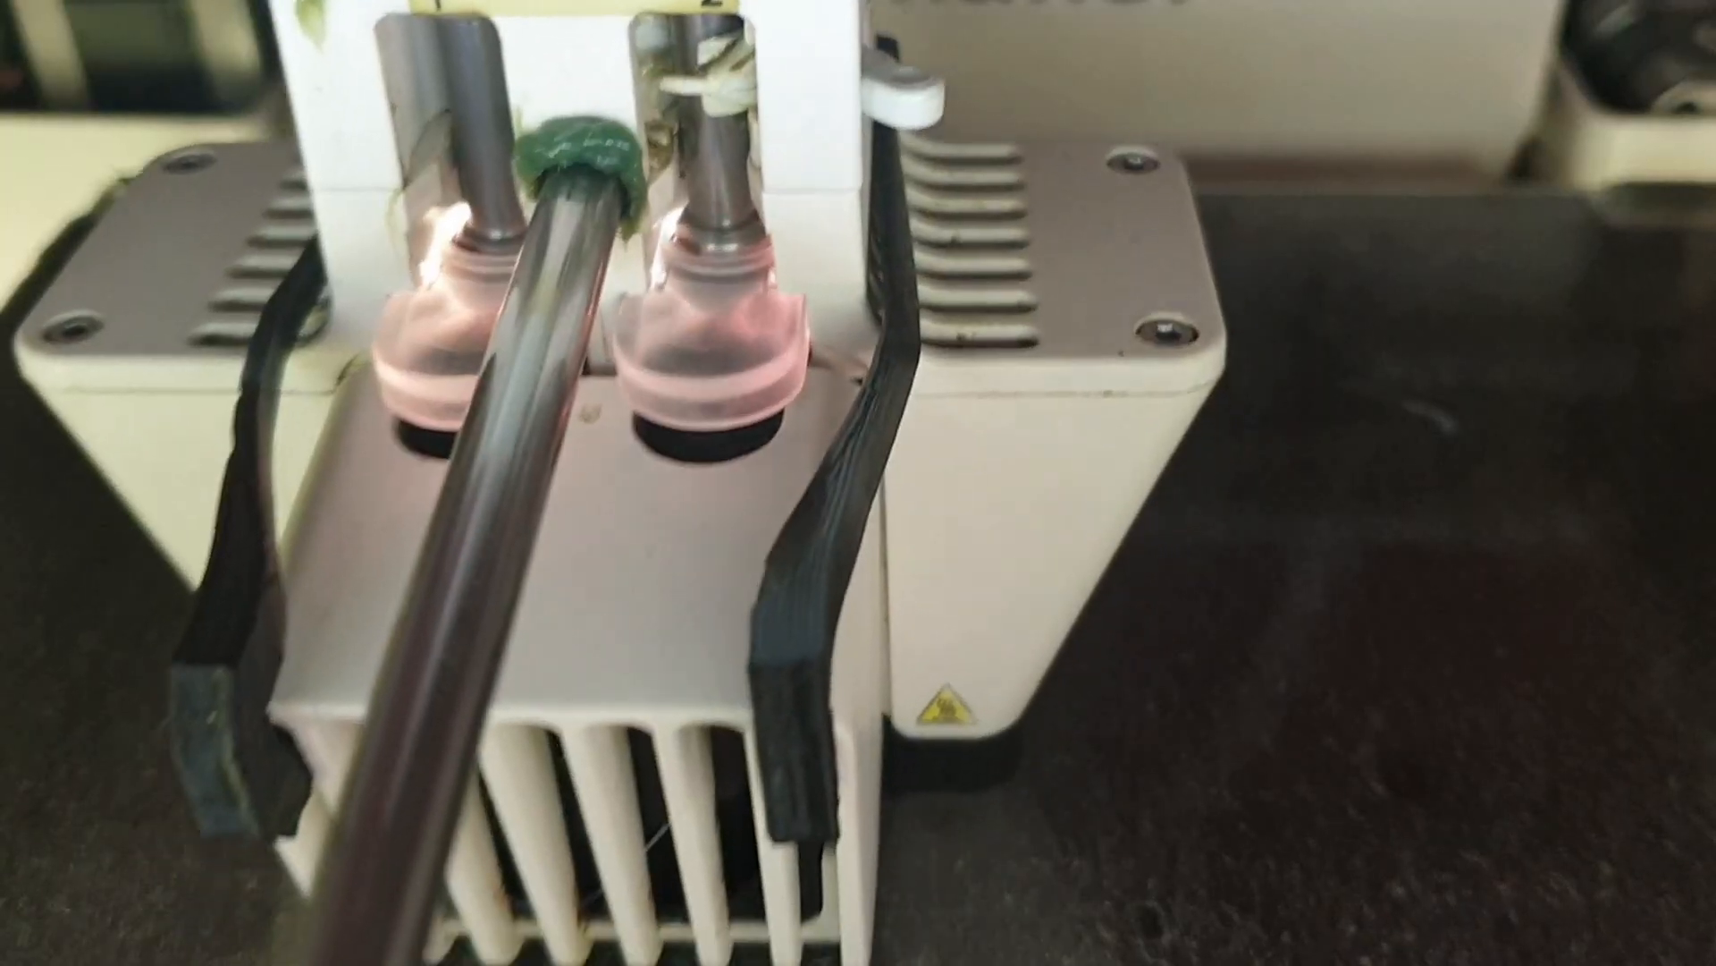